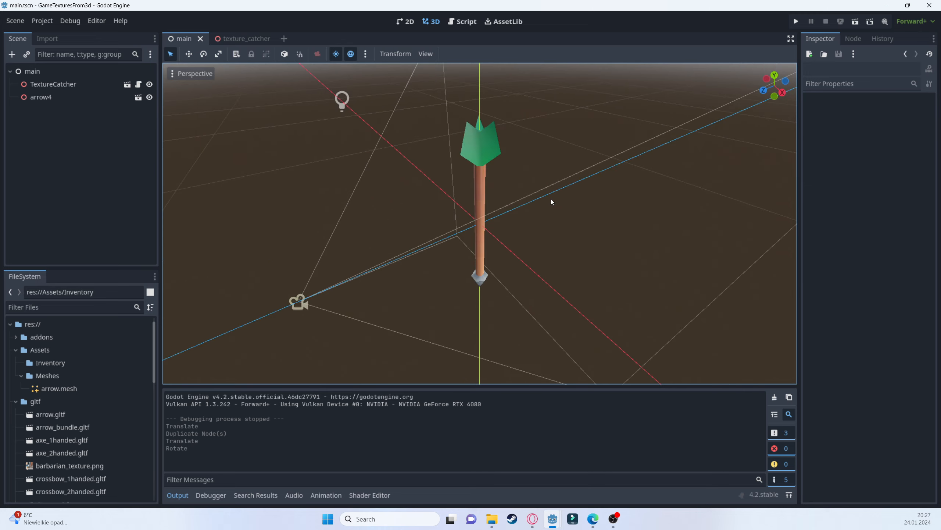
Run the finished project once to generate the arrow texture, and stop the game.
scroll(574, 211, down, 2)
scroll(523, 214, up, 2)
middle_drag(483, 211, 414, 222)
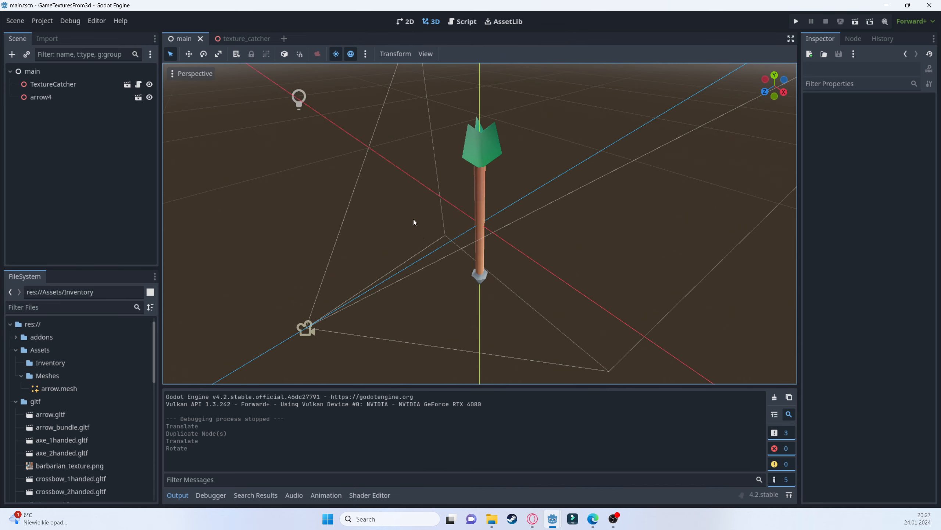
scroll(554, 197, down, 4)
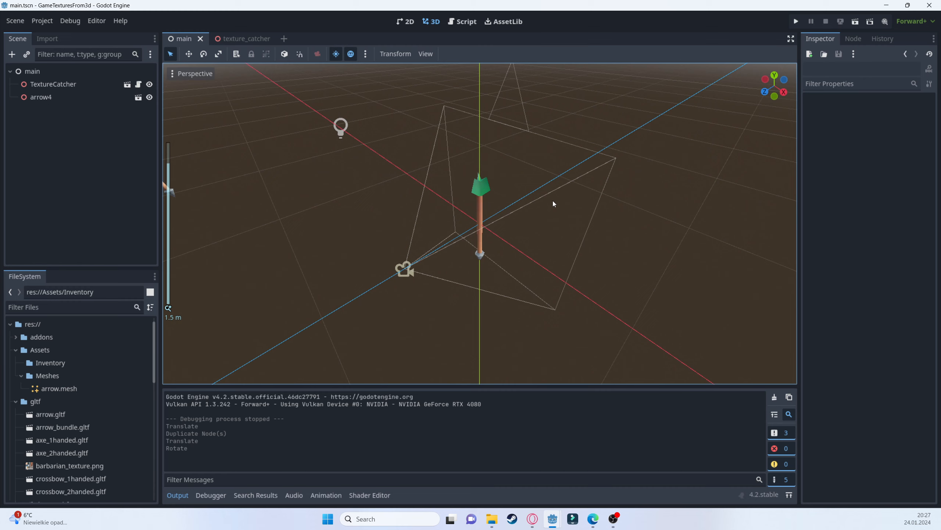
scroll(523, 200, down, 5)
scroll(491, 218, down, 4)
middle_drag(544, 252, 569, 252)
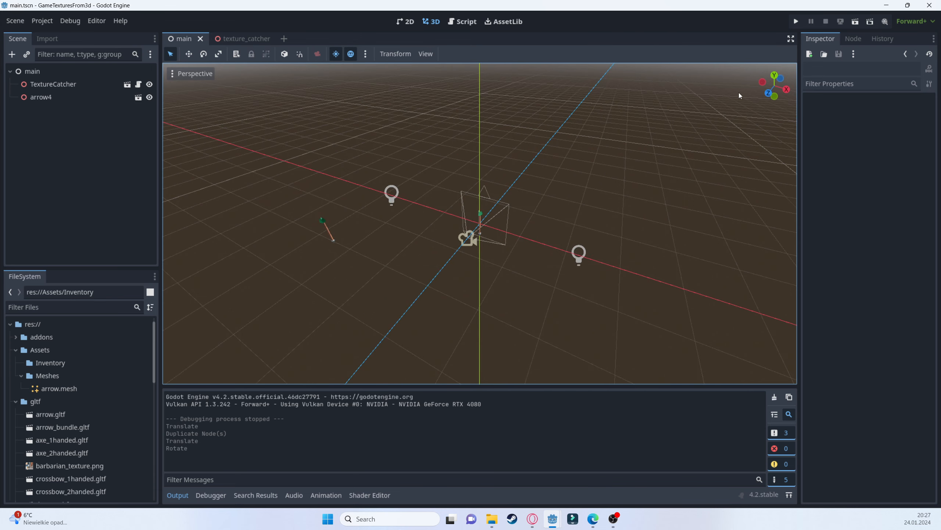
click(796, 21)
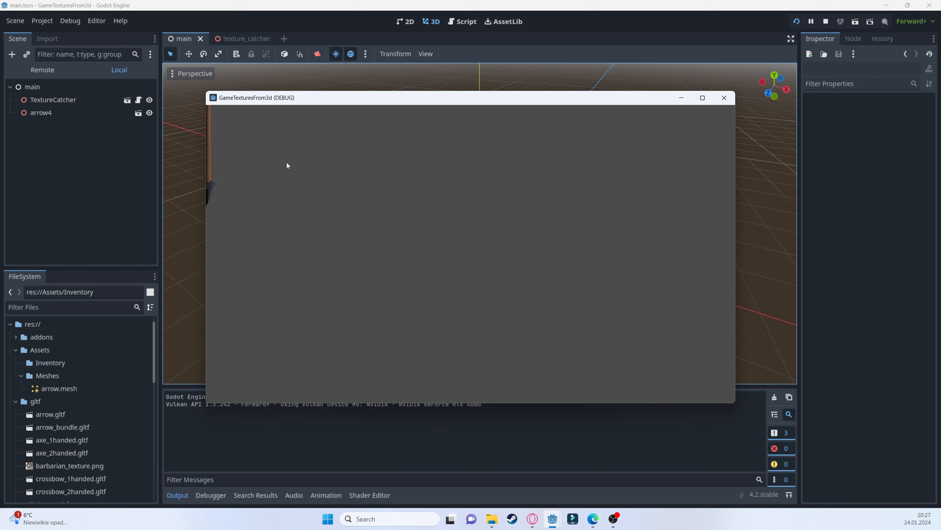
click(826, 24)
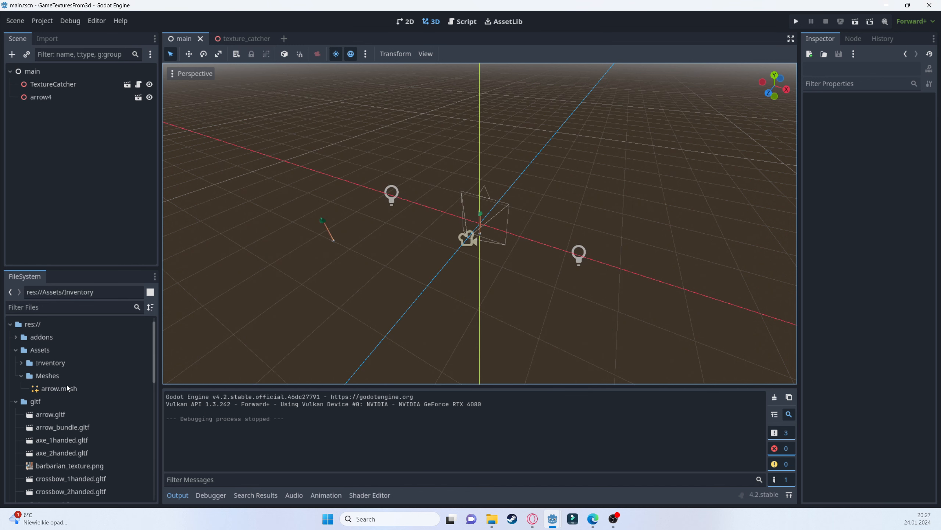
Inspect arrow.png from the Assets/Inventory folder in a widened preview.
click(28, 362)
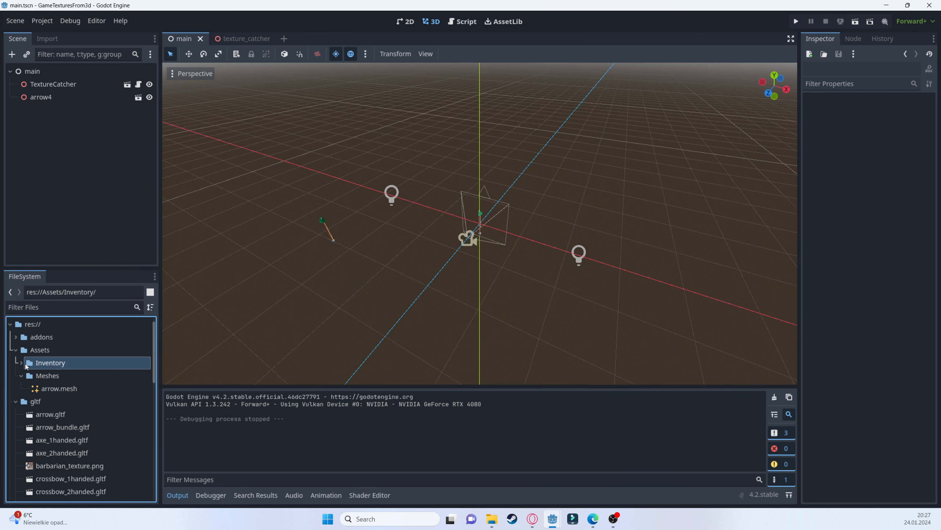
click(21, 362)
click(54, 375)
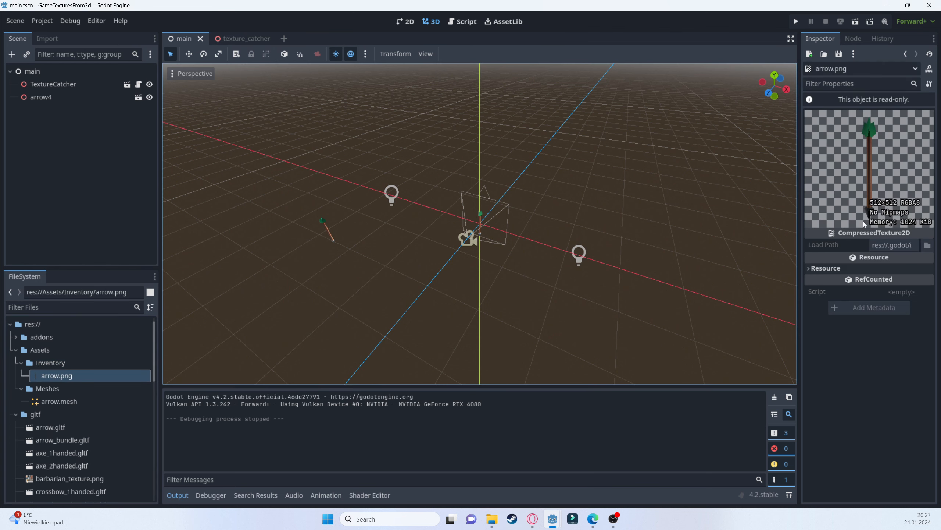
drag(797, 211, 460, 211)
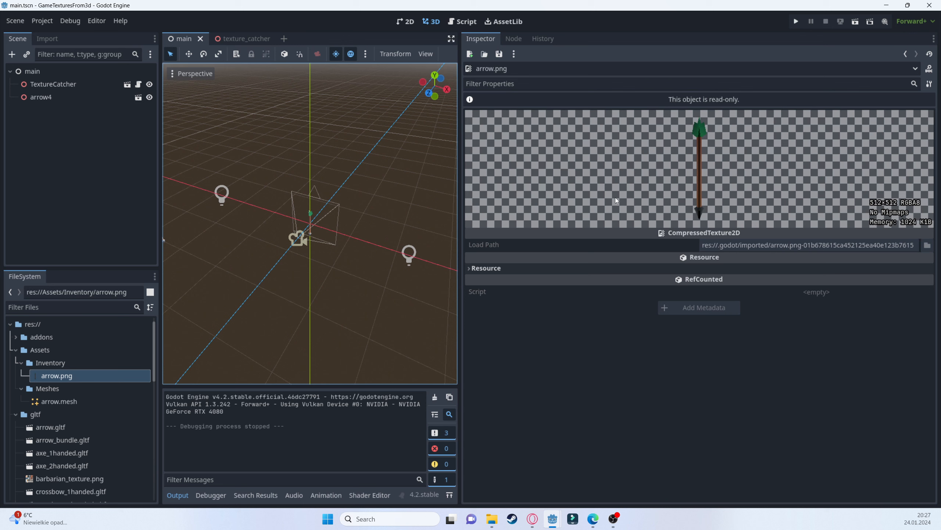
scroll(328, 231, up, 5)
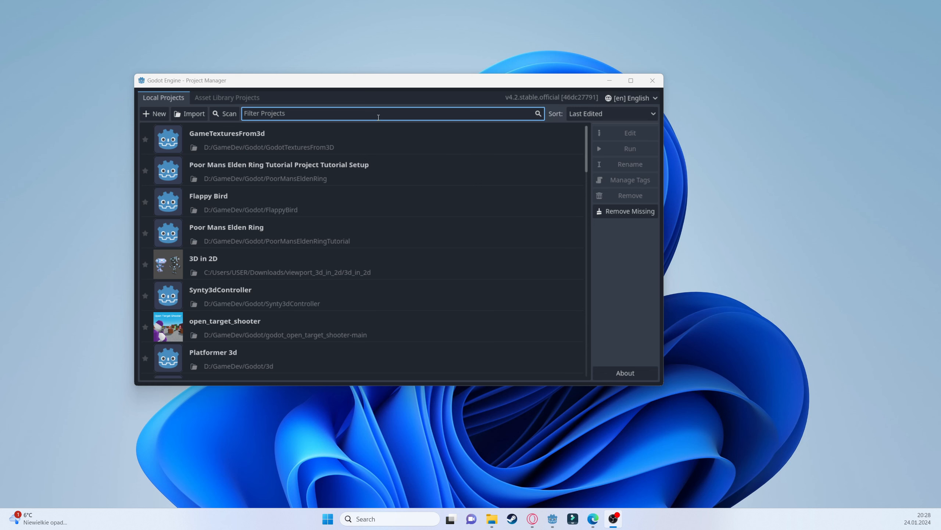
Start a new project and browse to D:/GameDev/Godot for its location.
click(154, 113)
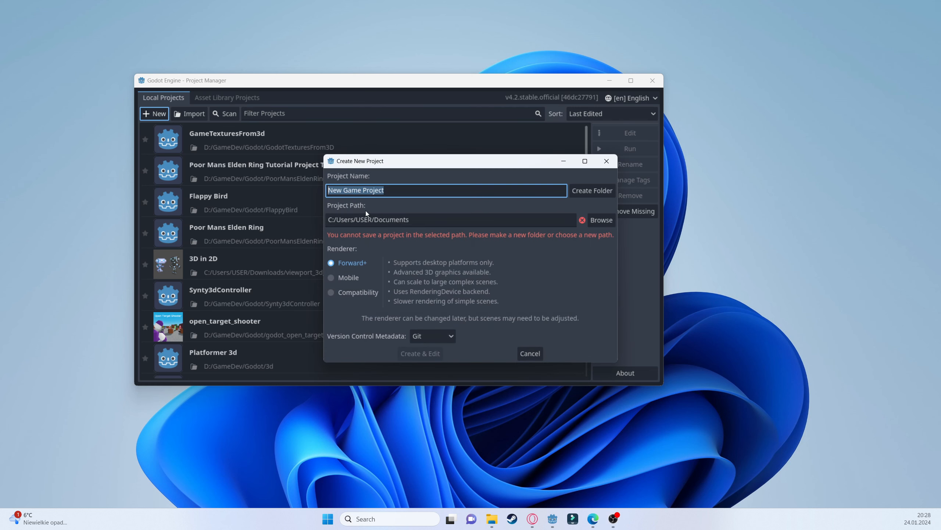
click(591, 192)
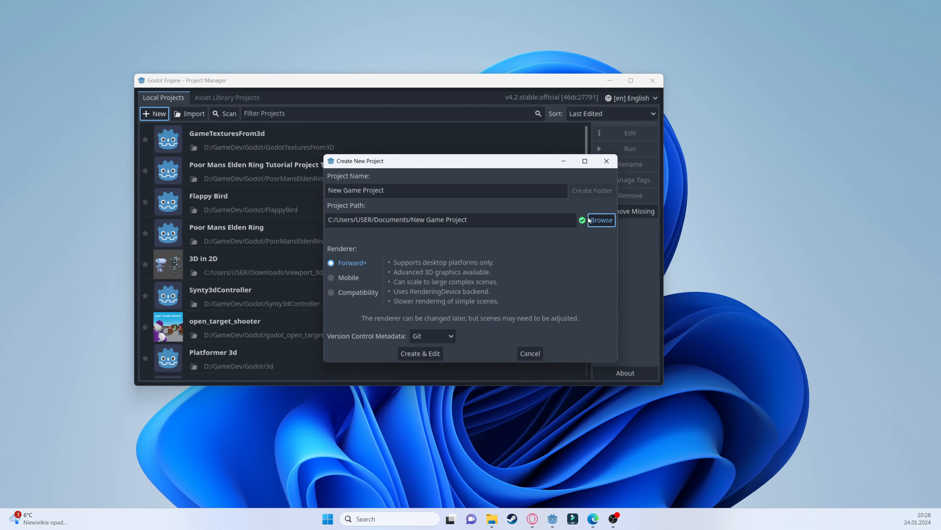
click(599, 220)
click(263, 288)
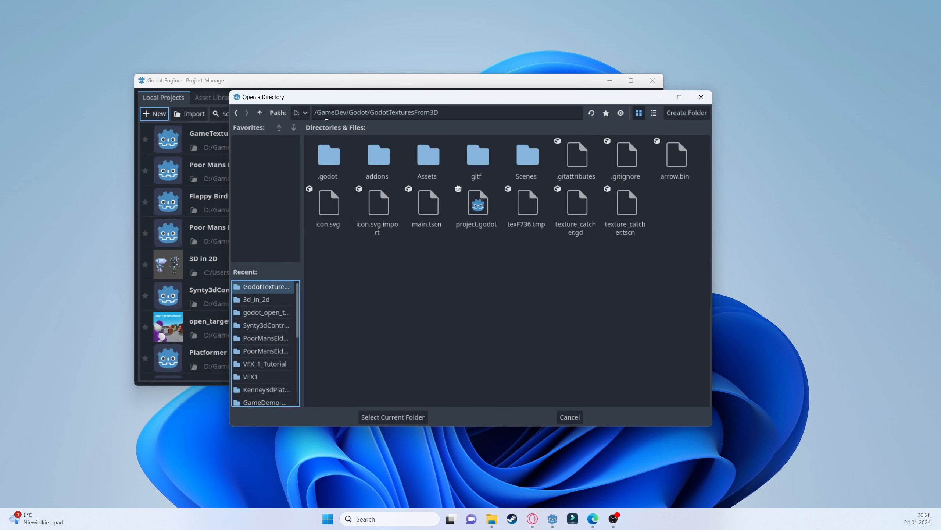
click(259, 113)
scroll(522, 363, down, 3)
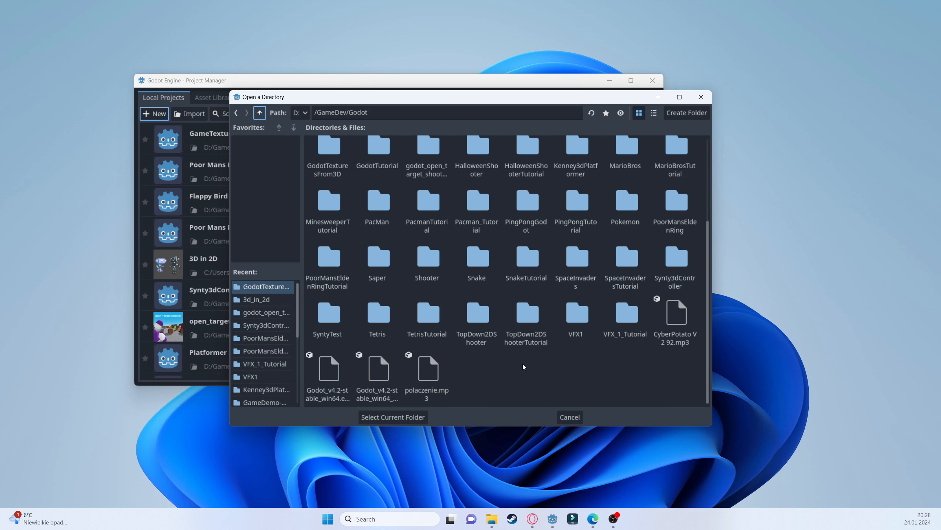
Create a folder named 3dObjectToTextureTutorial, choose it as the project path, and create the project with the Forward+ renderer.
right_click(523, 365)
click(559, 370)
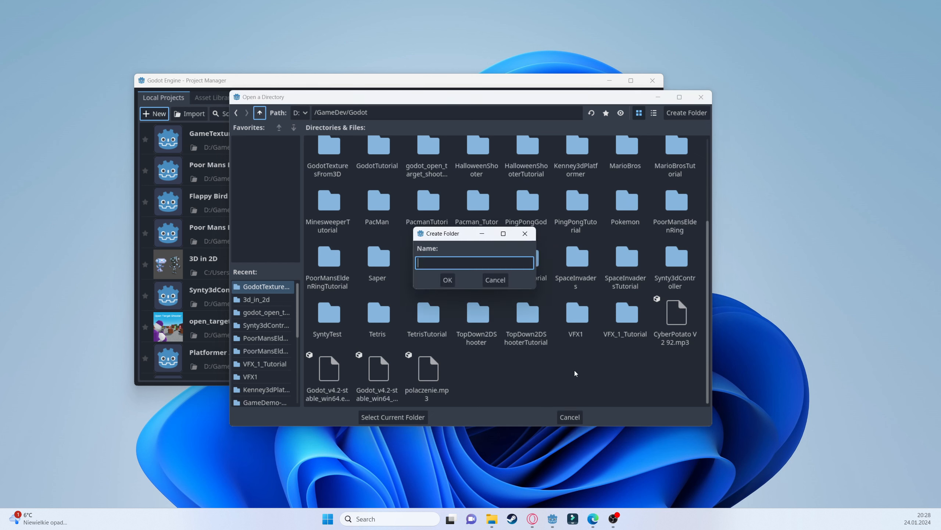
text(3dObjectToTextr)
key(BackSpace)
text(ureTutorial)
key(Return)
click(393, 416)
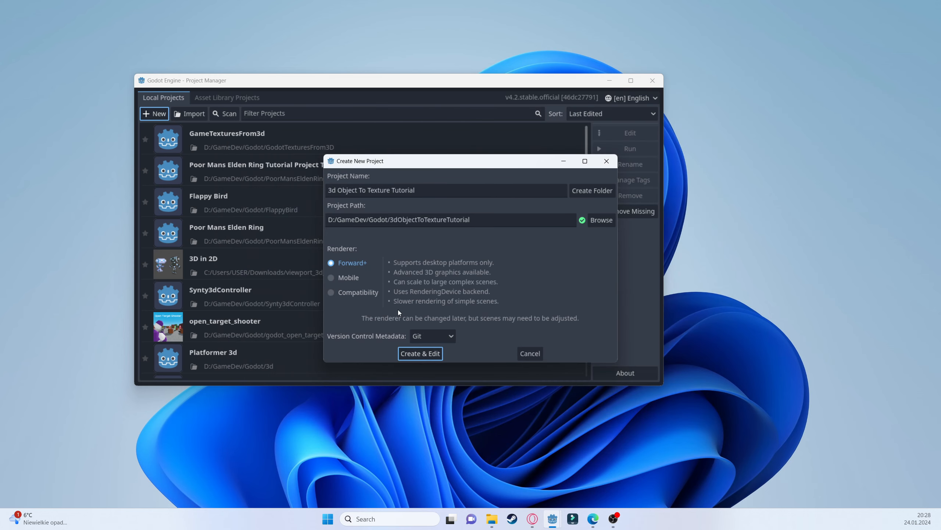
click(417, 354)
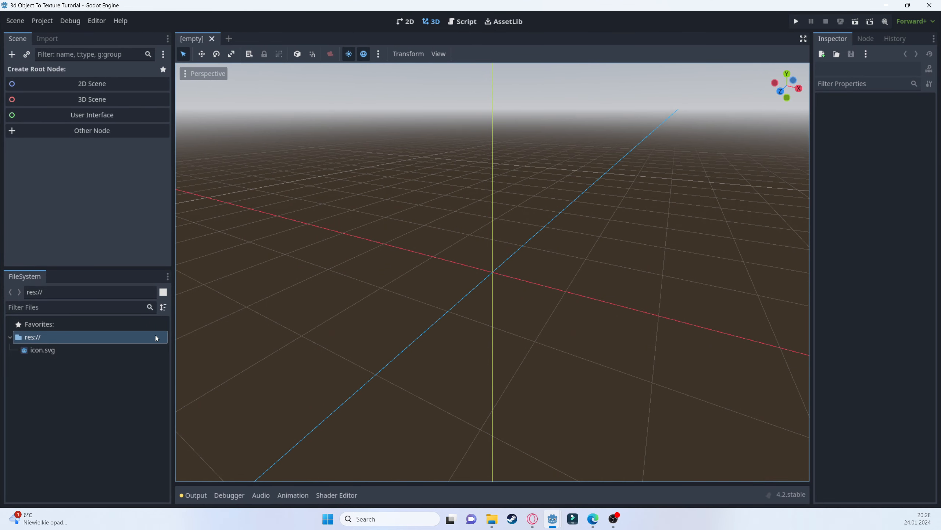
Create a folder named Assets in the project root res://.
right_click(80, 343)
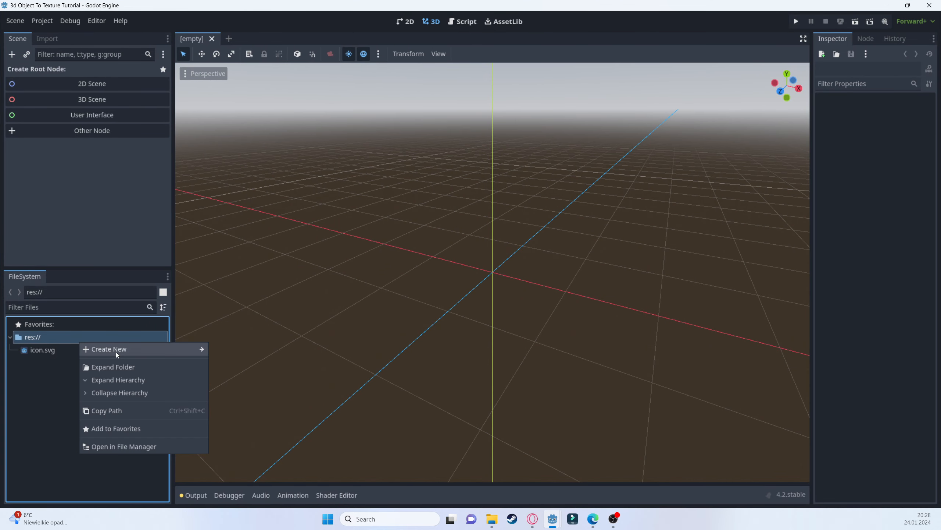
click(224, 353)
text(Assets)
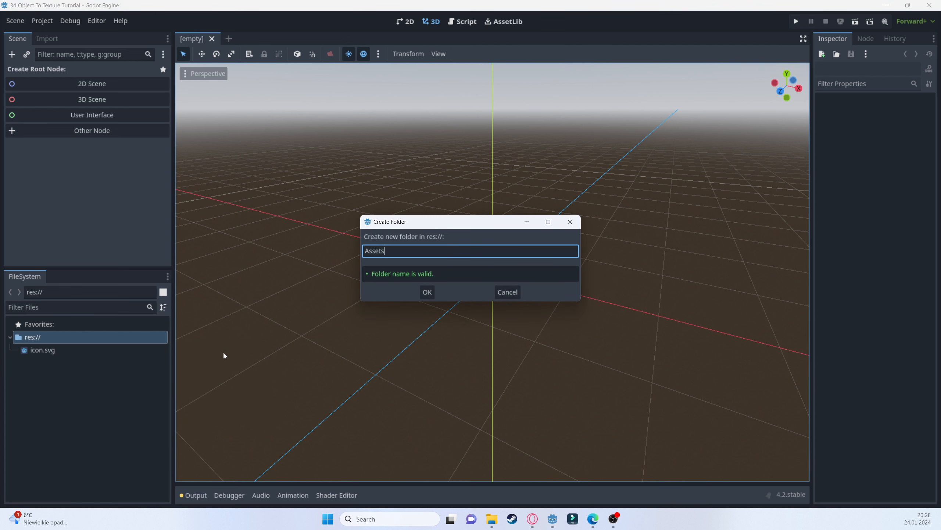
key(Return)
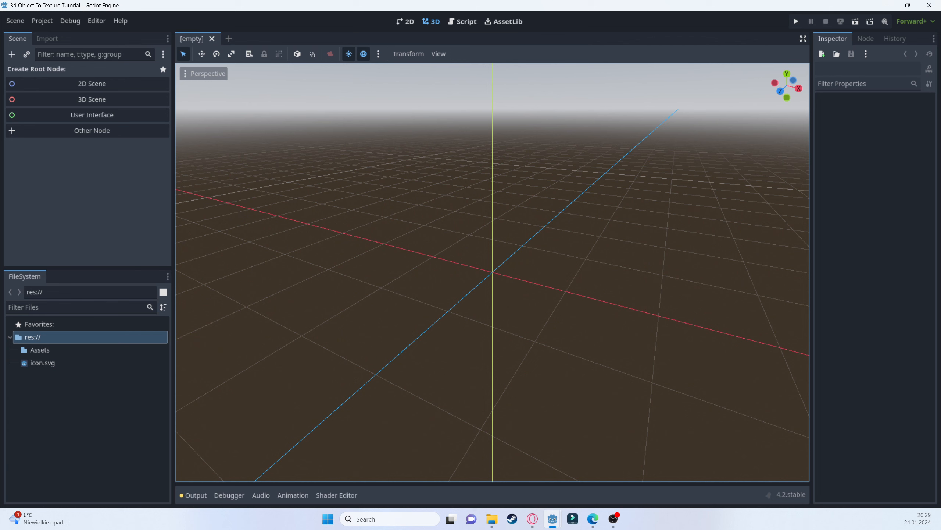
Switch to the web browser, search for "kaykit assets", and open the creator's game assets page.
drag(940, 52, 447, 90)
double_click(446, 89)
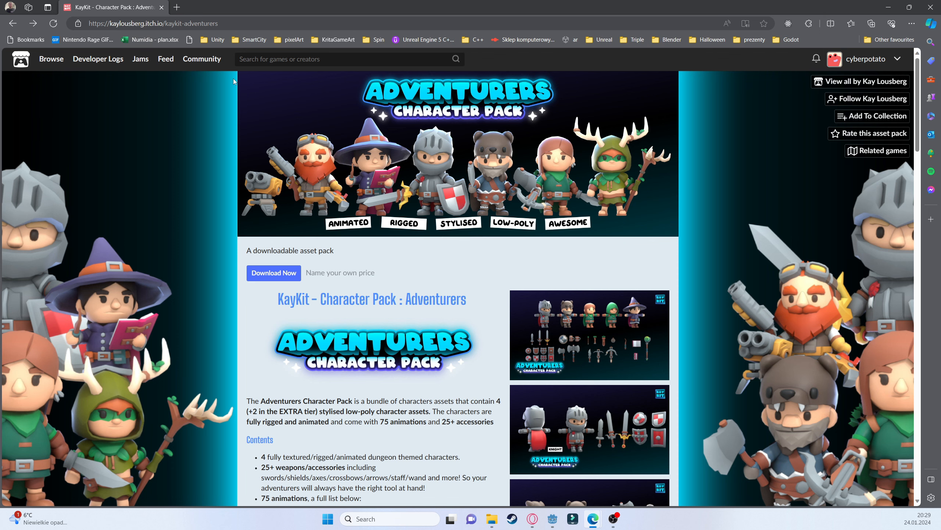
click(177, 7)
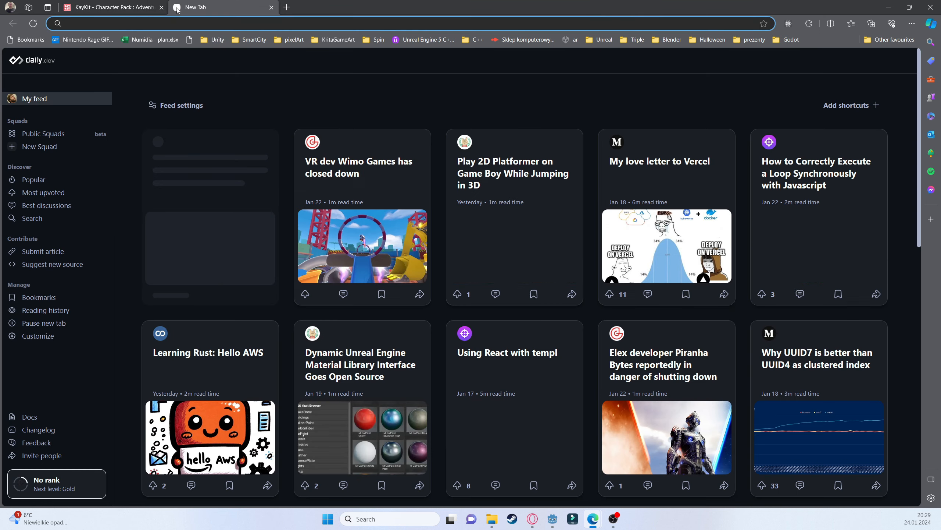
text(kaykit a)
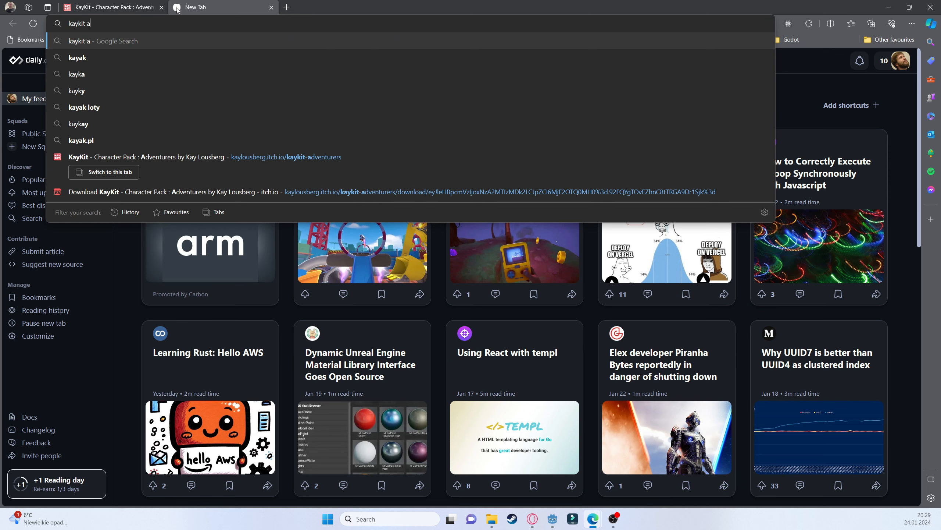
text(ssets)
key(Return)
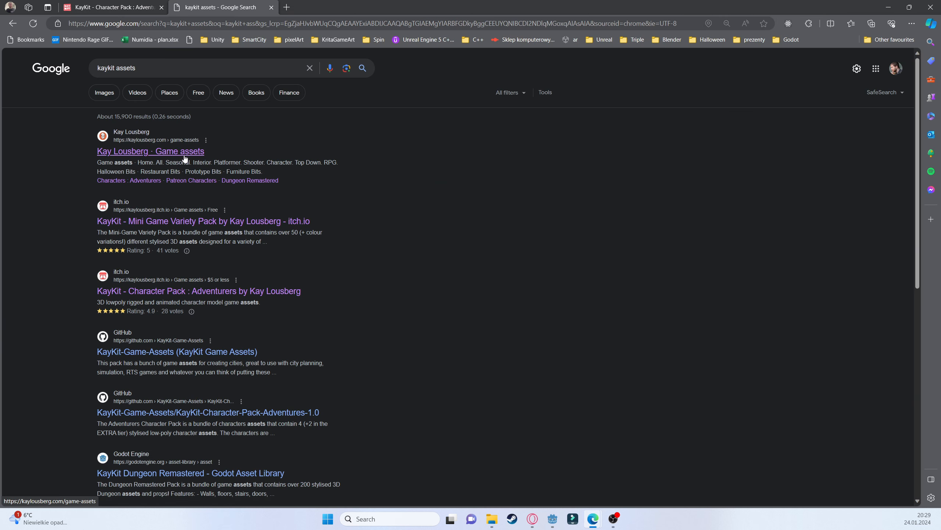
click(184, 158)
scroll(466, 432, down, 2)
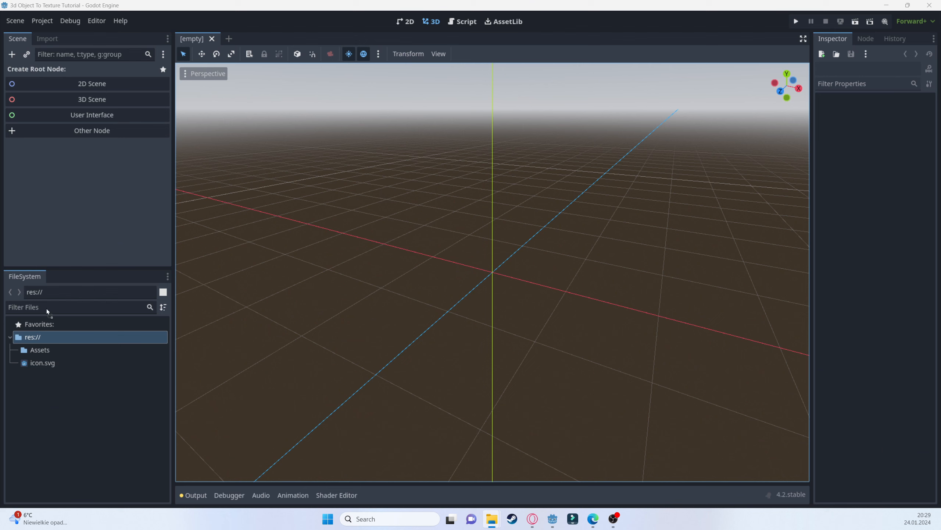
Bring the downloaded gltf folder into the Godot project, move it into Assets, and expand it to list its models.
drag(41, 351, 41, 350)
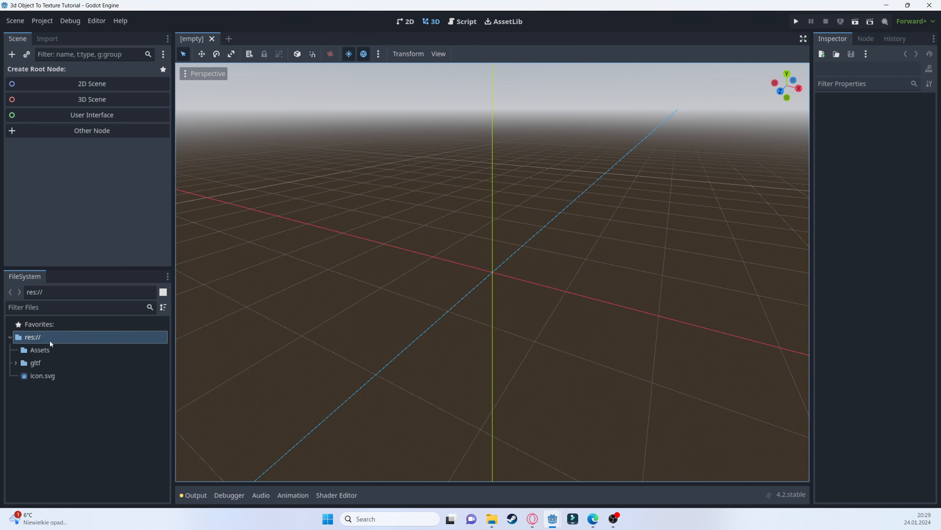
drag(40, 363, 55, 350)
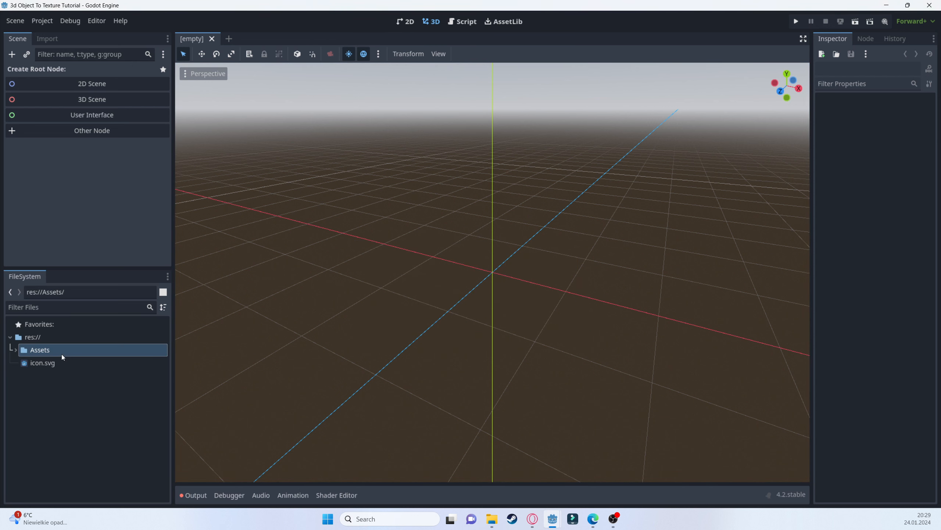
click(15, 349)
click(21, 363)
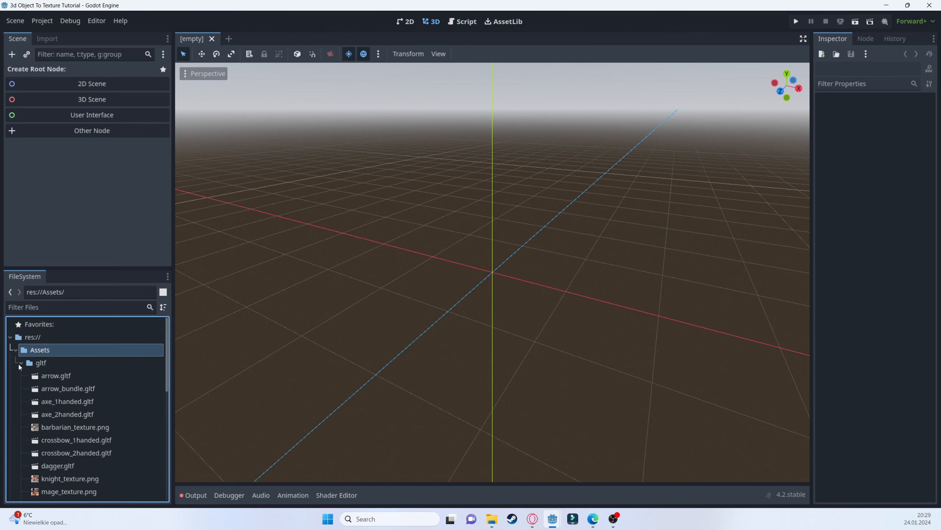
Preview the arrow.gltf model from different angles in its advanced import settings, and close them without reimporting.
double_click(44, 377)
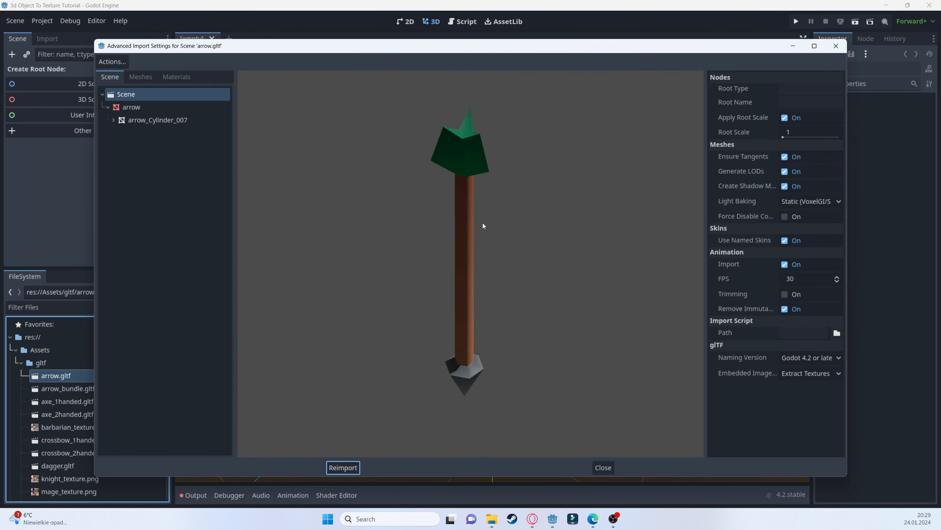
drag(483, 226, 475, 136)
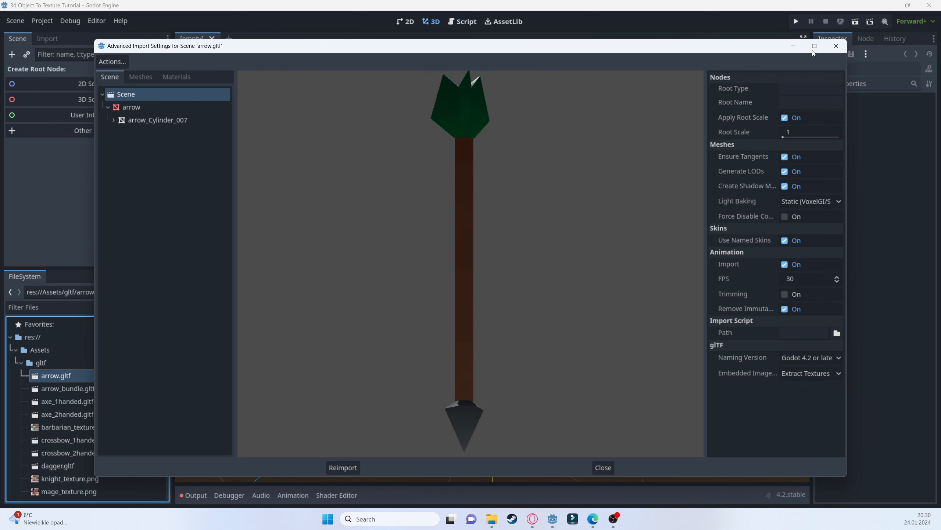
click(836, 45)
scroll(426, 265, down, 3)
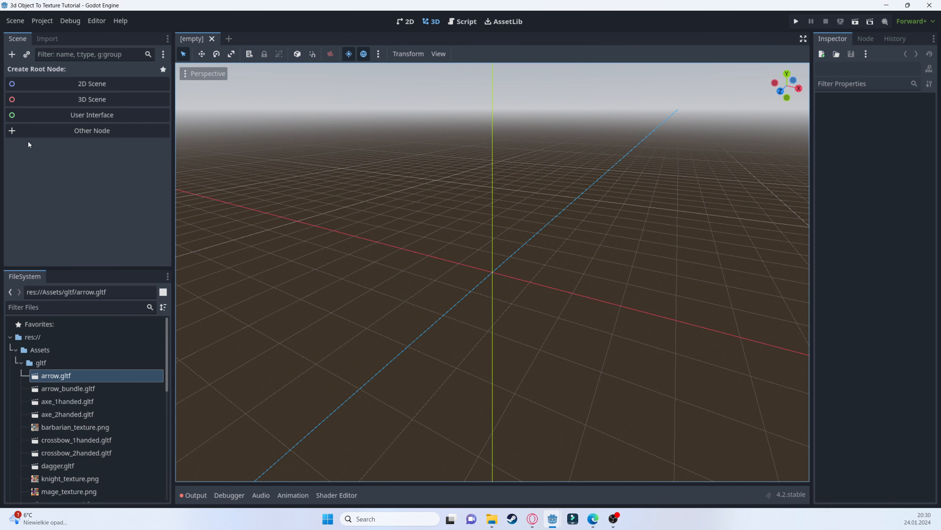
Create a plain Node as the scene root and rename it to main.
click(115, 131)
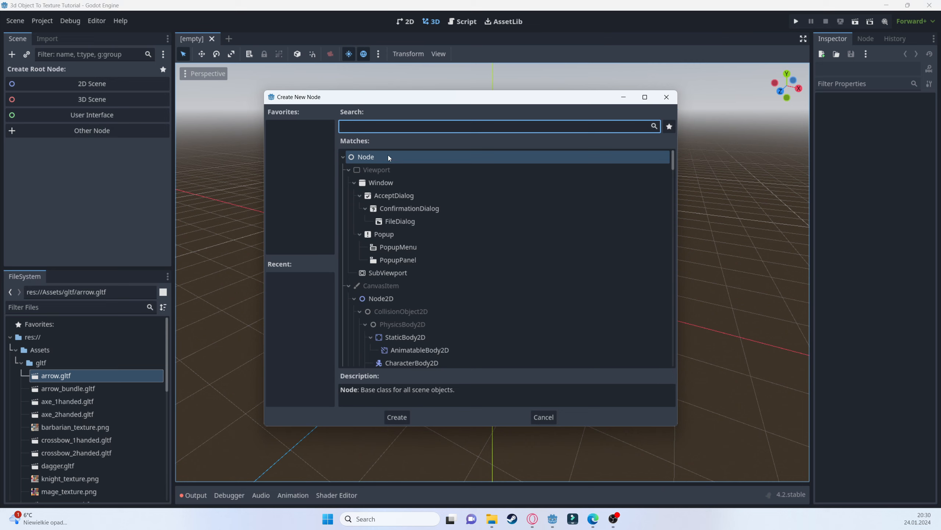
double_click(389, 158)
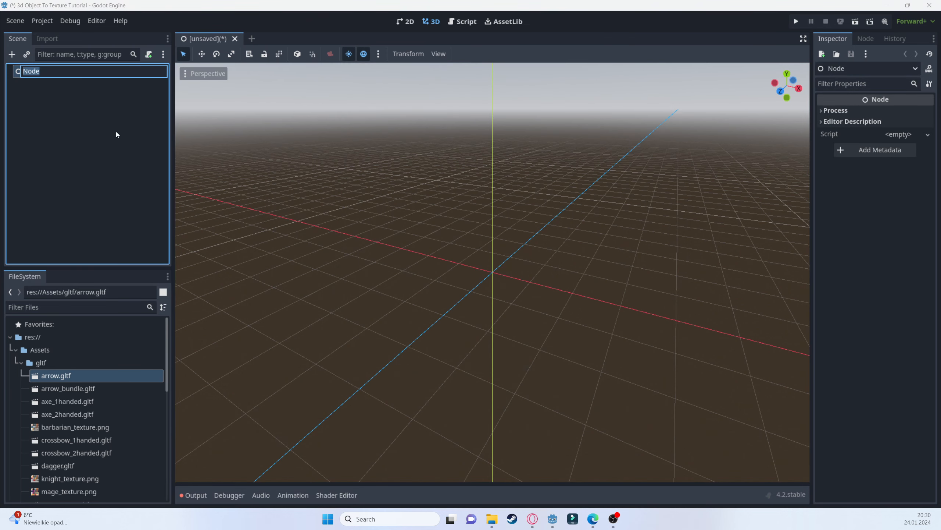
key(F2)
text(main)
key(Return)
Save the scene as main.tscn in a new folder named Scenes.
key(ctrl+s)
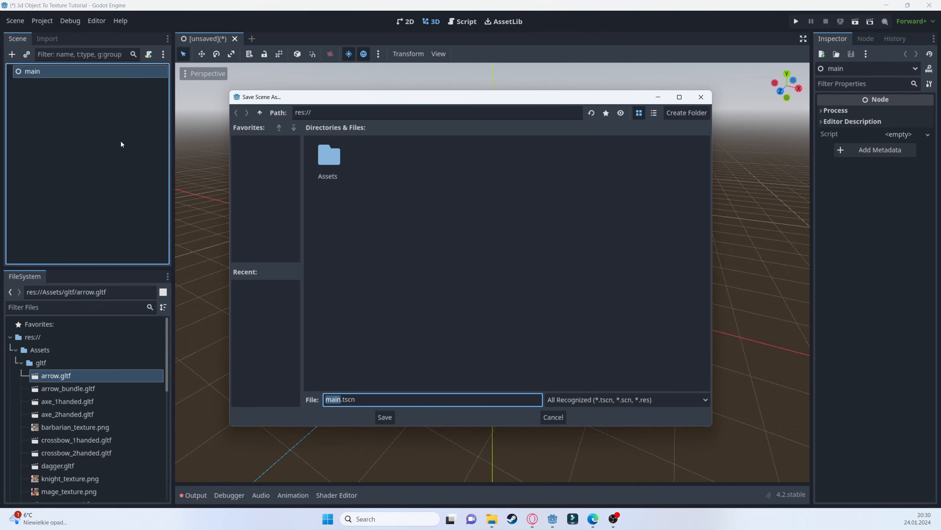
right_click(417, 222)
click(446, 232)
text(Sce)
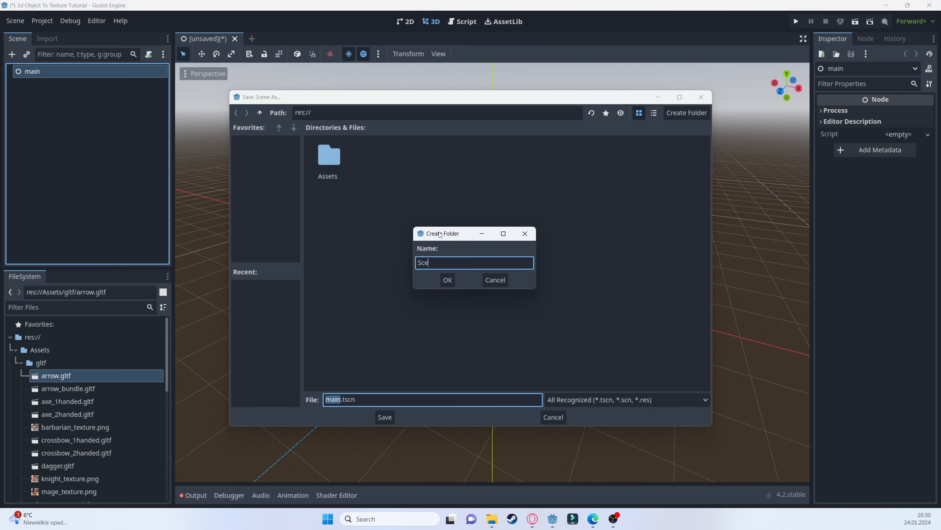
text(nes)
key(Return)
click(385, 417)
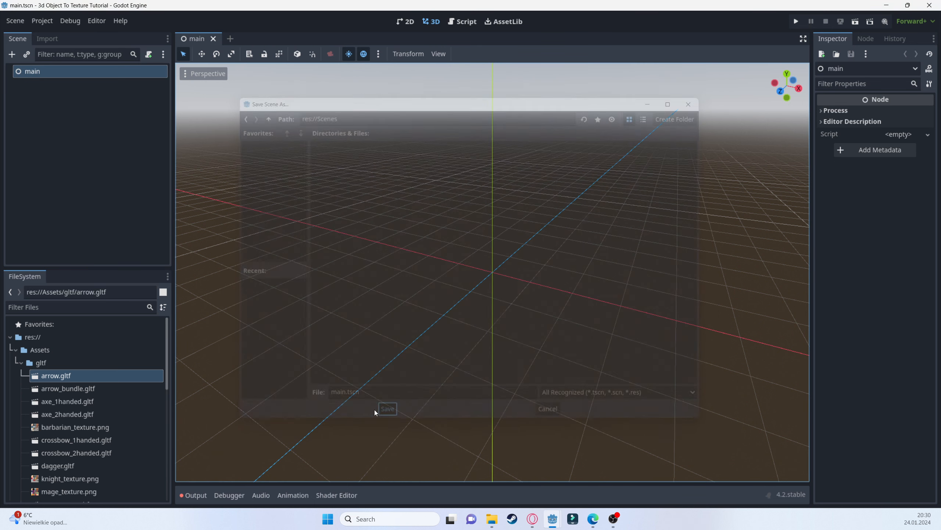
Add the arrow.gltf model to the main scene and open it as a new inherited scene.
drag(65, 382, 439, 264)
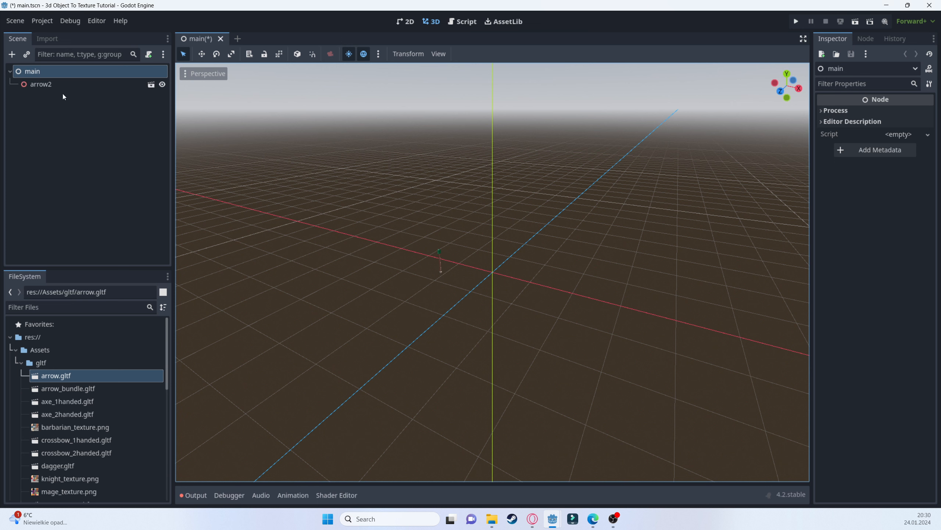
click(117, 84)
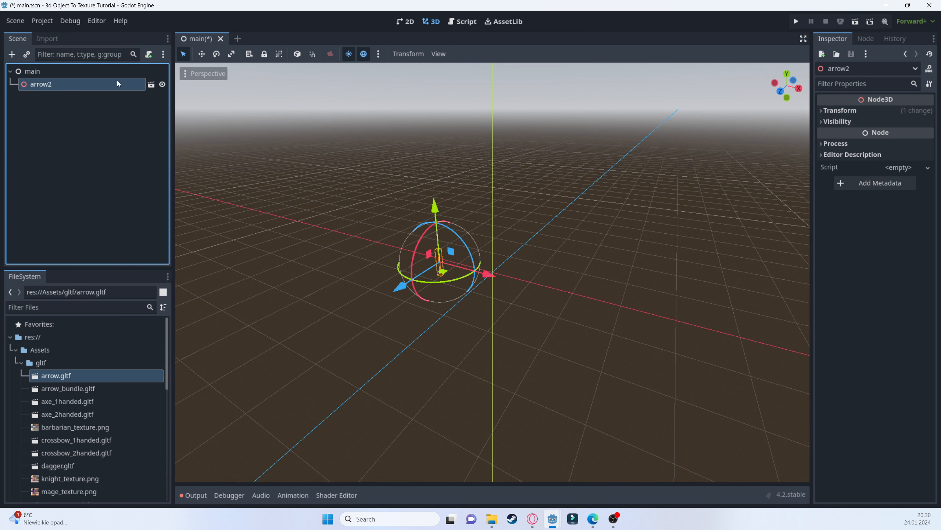
click(151, 86)
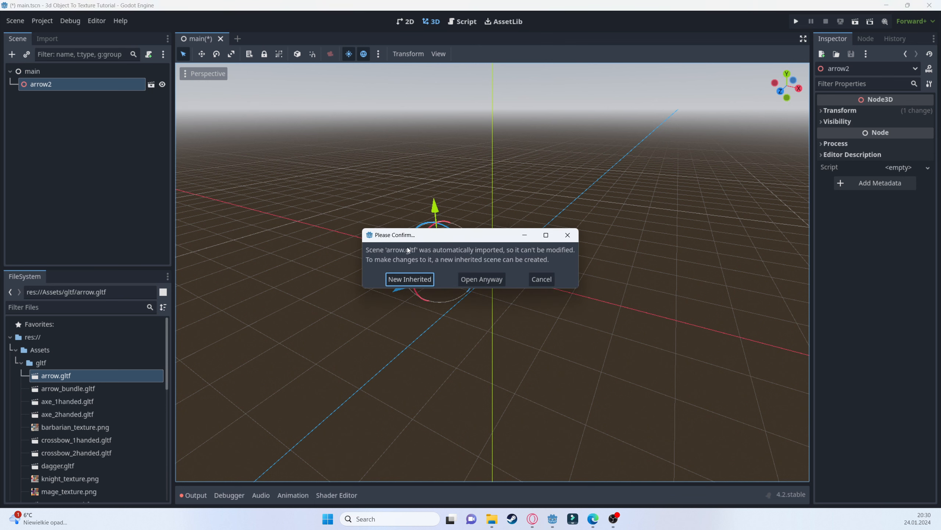
click(429, 279)
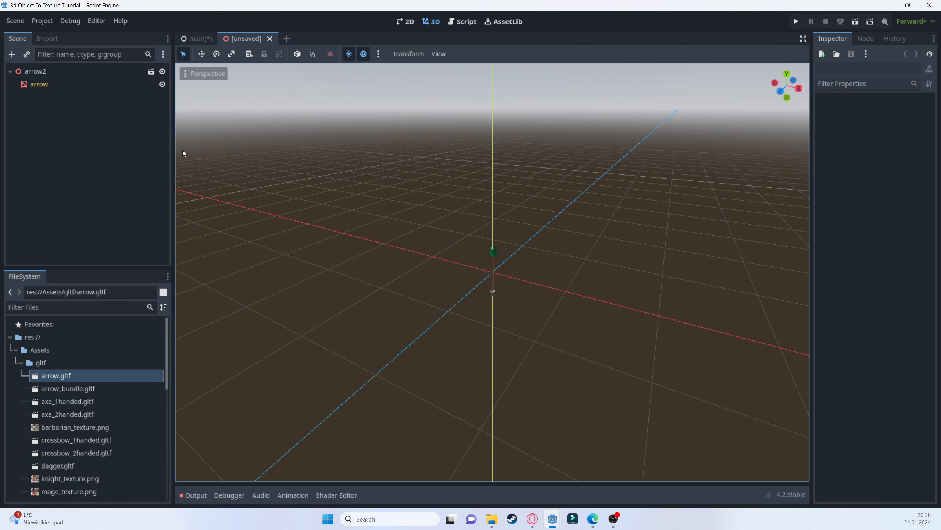
Save the inherited arrow scene as arrow_2.tscn in a new folder named mesh_scenes inside Scenes.
key(ctrl+s)
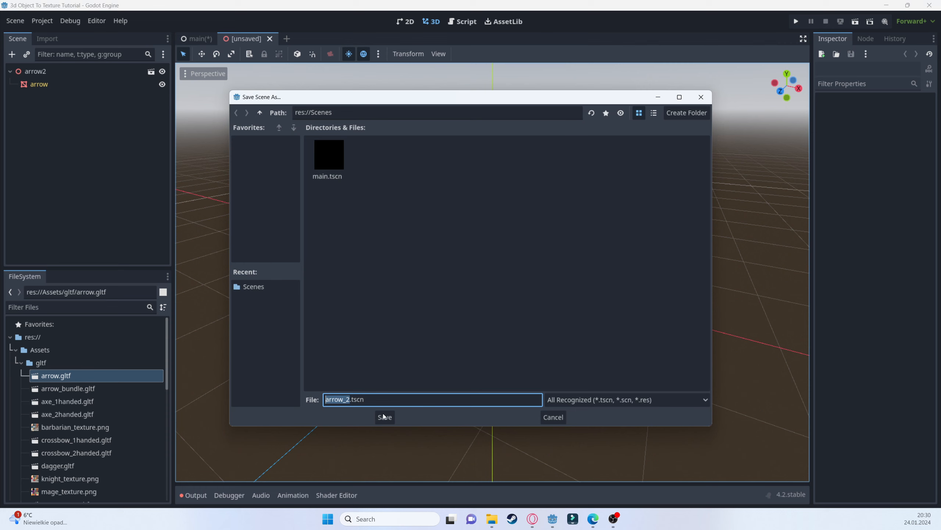
right_click(386, 246)
click(411, 253)
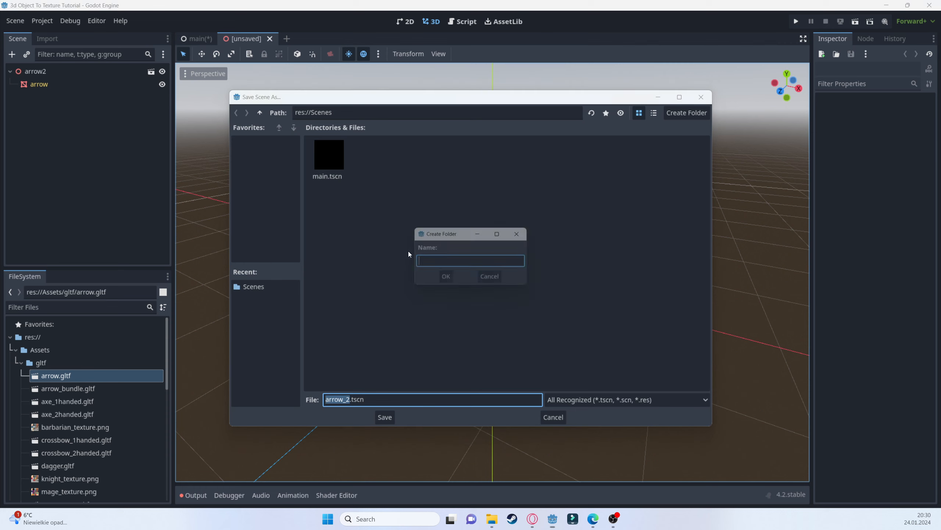
text(mesh)
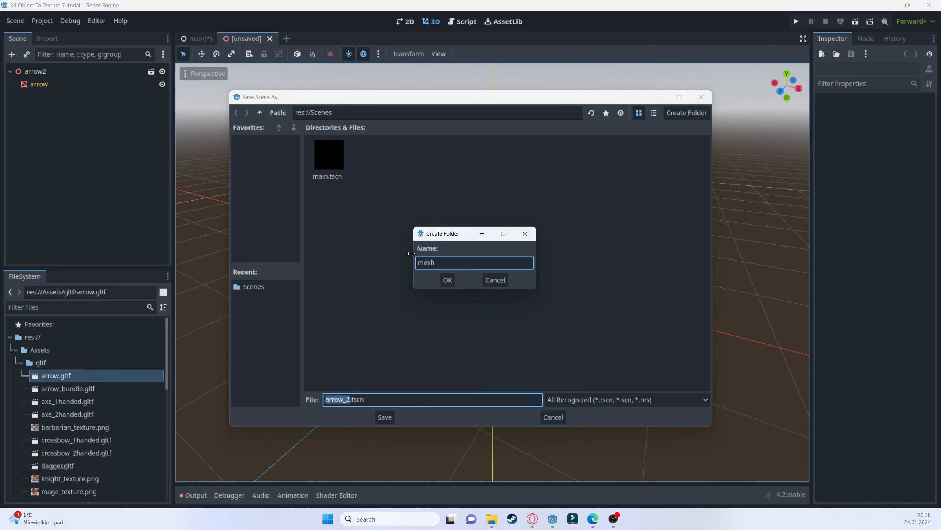
text(_scenes)
key(Return)
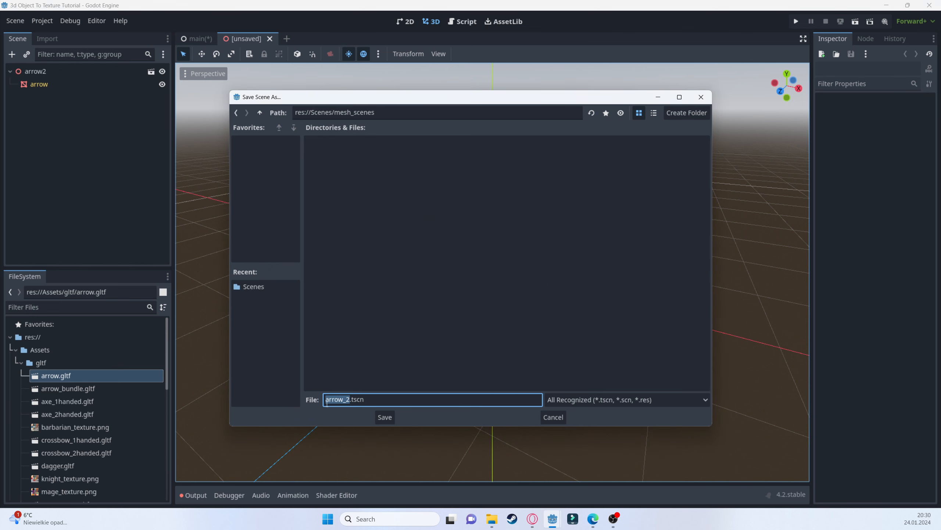
click(384, 417)
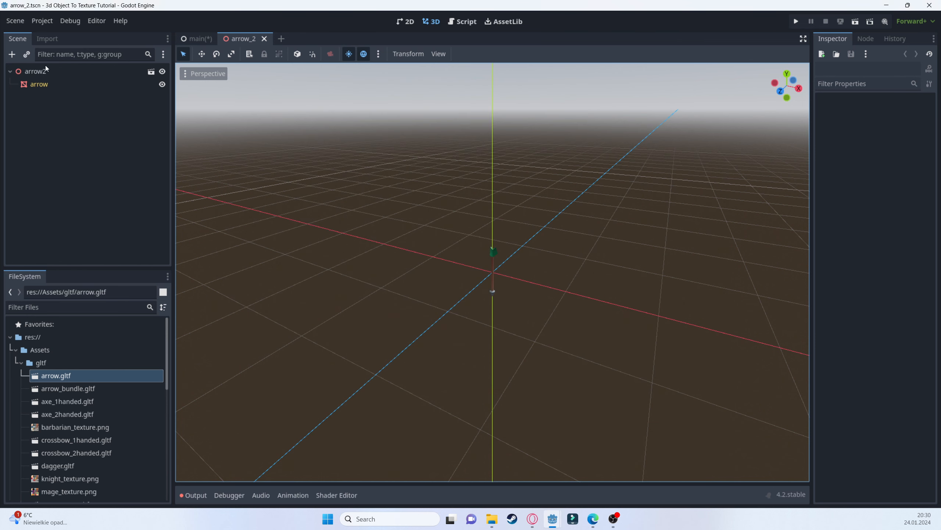
Clear the inheritance of the arrow2 root node in the arrow_2 scene.
click(35, 71)
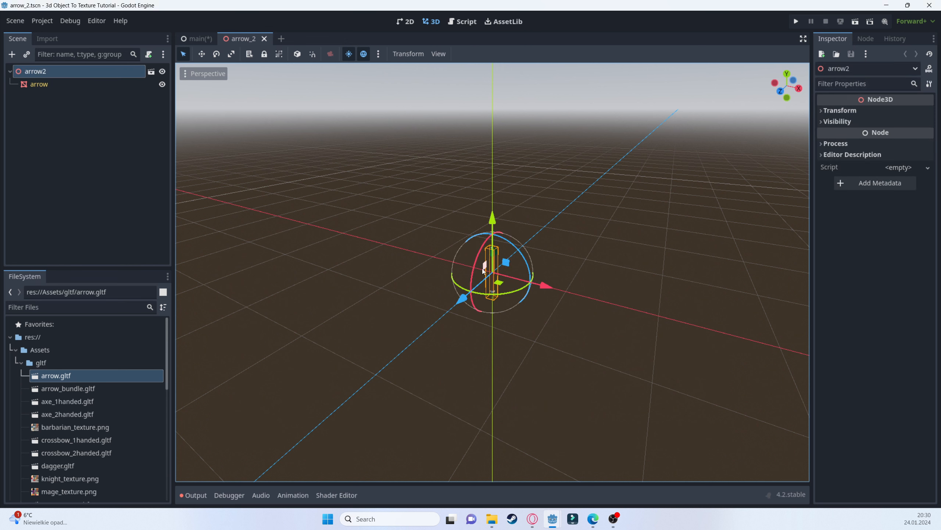
right_click(41, 71)
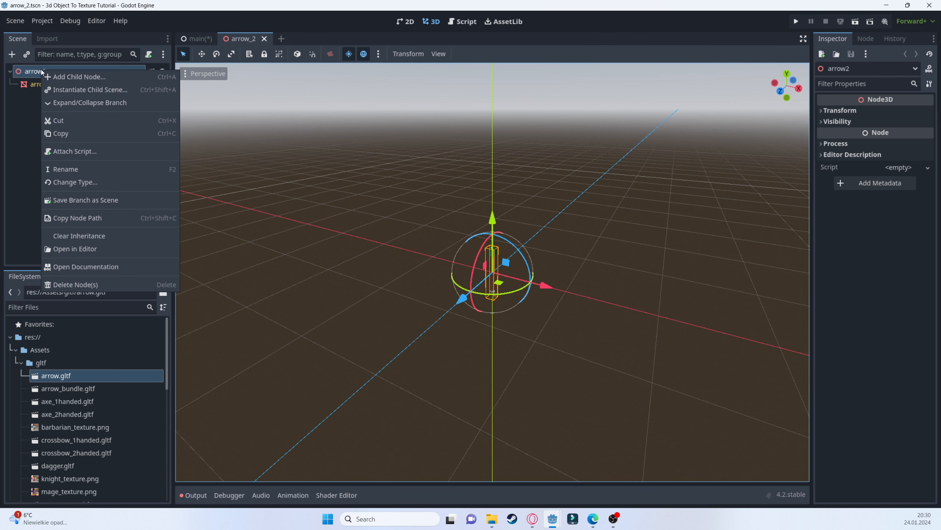
click(94, 235)
click(461, 279)
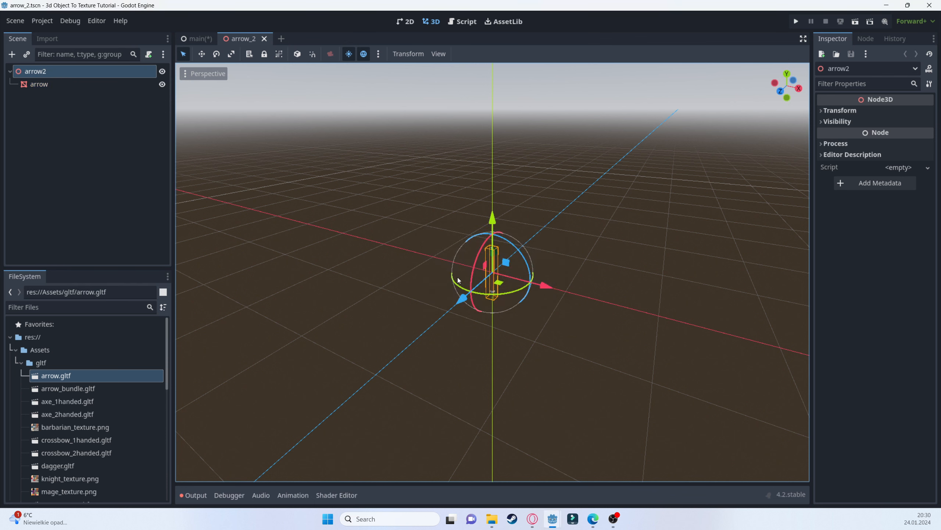
Make the arrow node's mesh unique recursively, including its shadow mesh.
click(173, 183)
drag(173, 183, 145, 183)
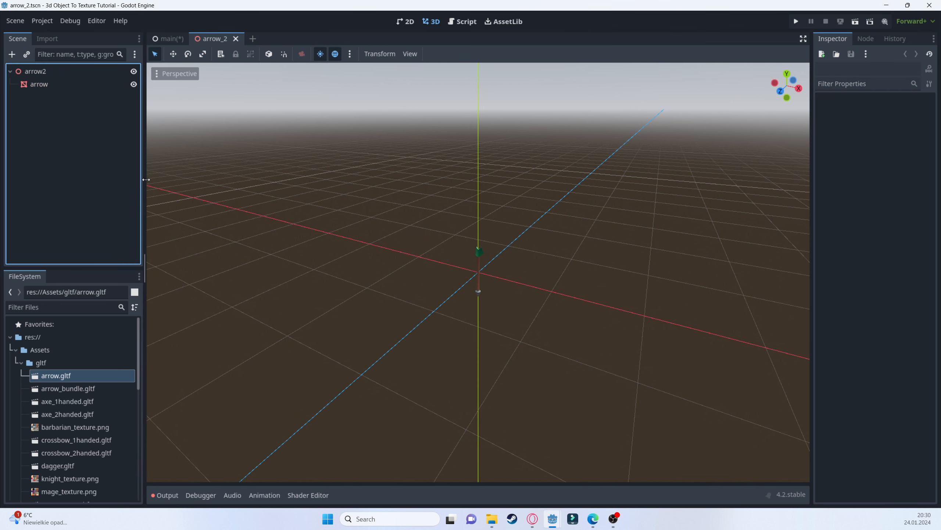
click(55, 84)
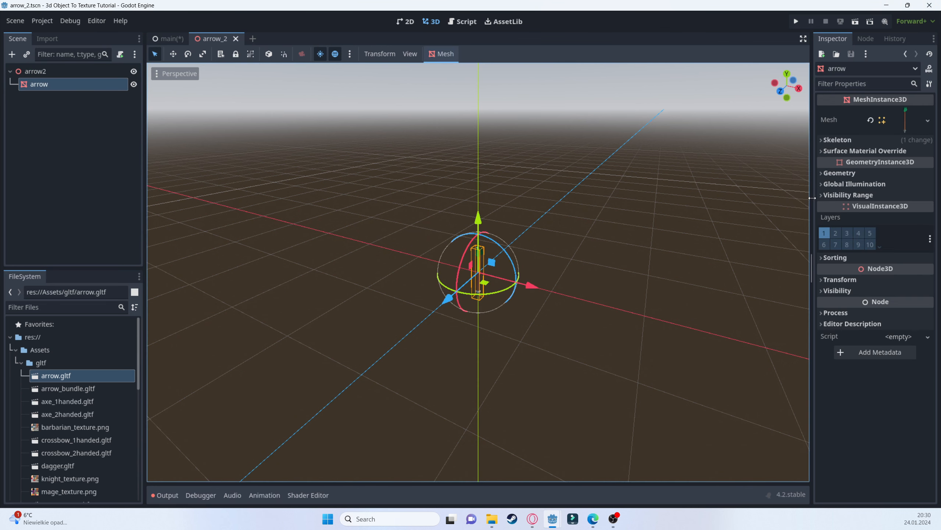
drag(812, 198, 534, 198)
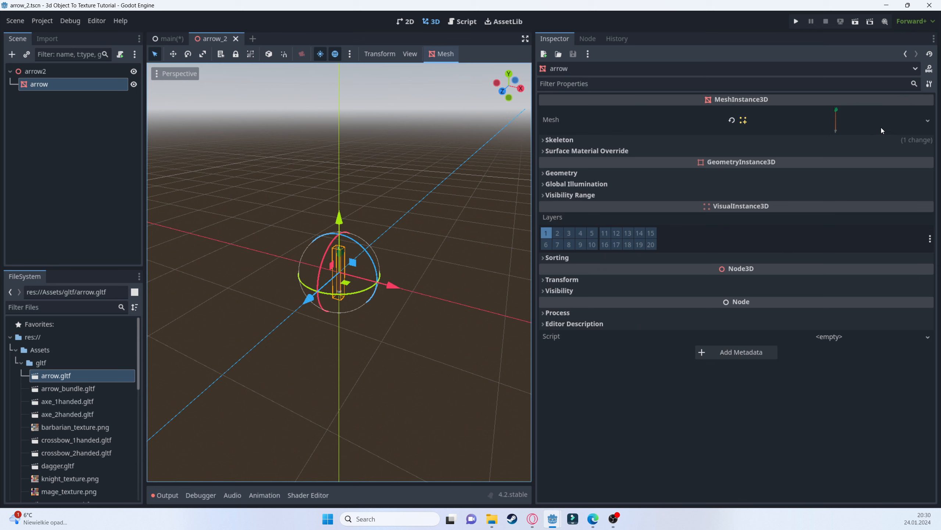
click(931, 121)
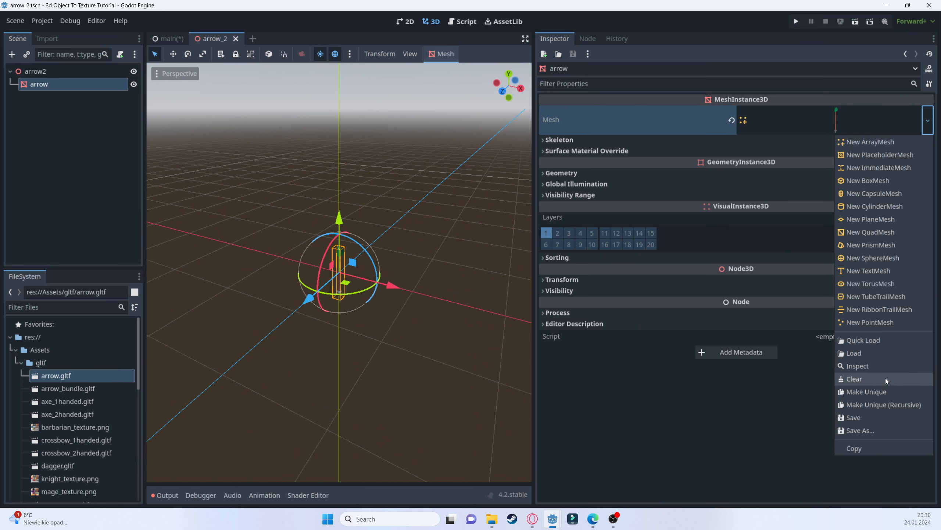
click(878, 405)
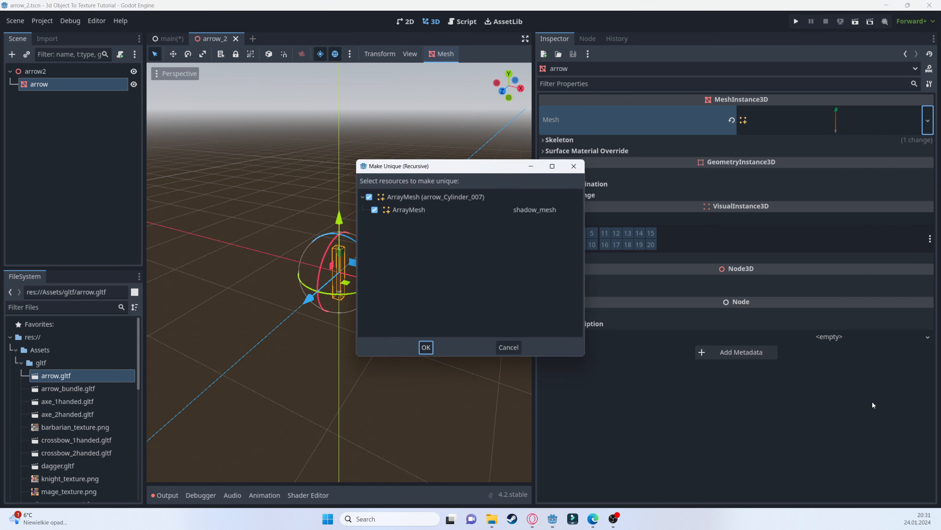
click(430, 347)
Start saving the arrow's mesh as a separate resource and create a folder named Mesh inside Assets for it.
click(928, 121)
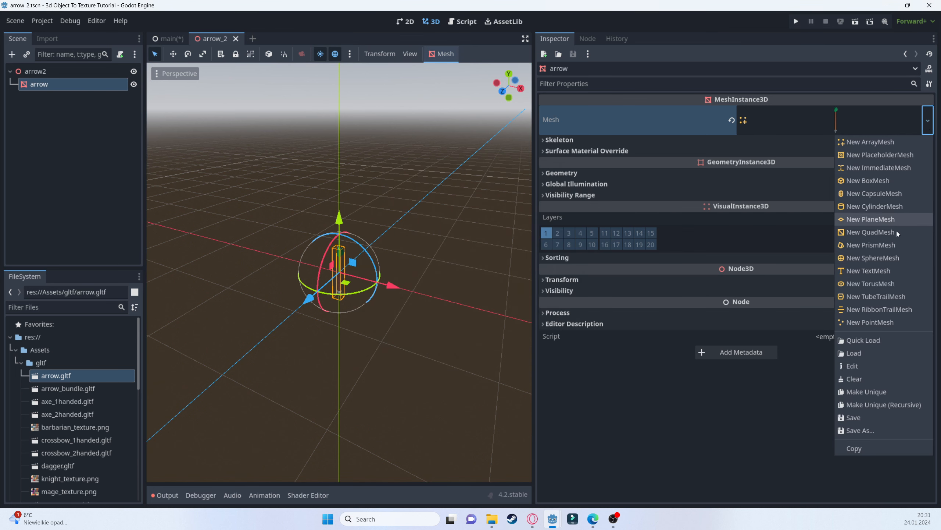
click(887, 427)
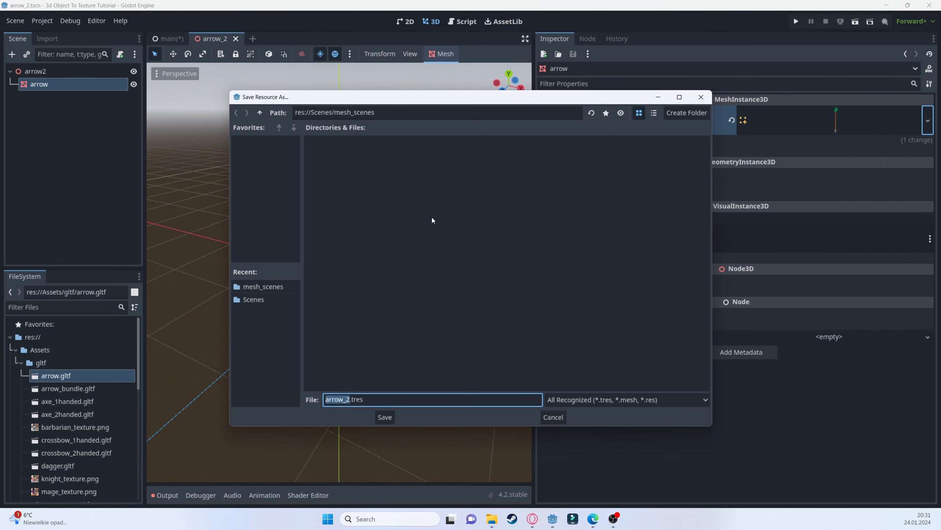
click(260, 113)
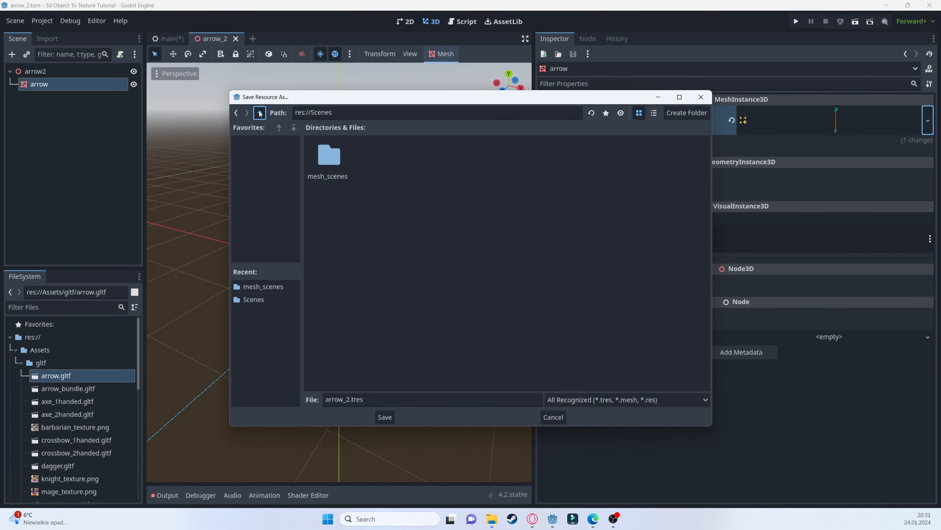
click(260, 113)
double_click(333, 159)
right_click(456, 207)
click(482, 215)
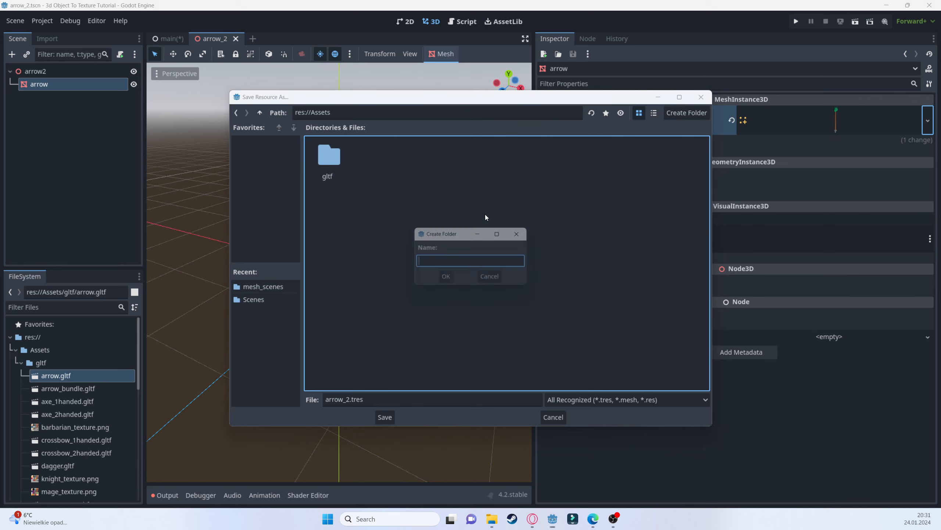
text(Mesh)
key(Return)
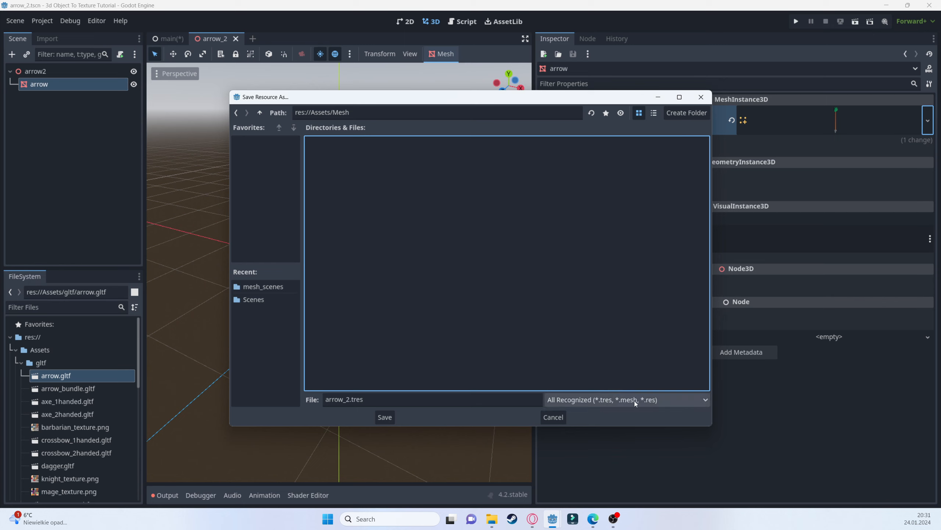
Save the arrow's mesh resource as arrow_2.mesh in the Mesh folder and narrow the widened inspector.
click(376, 401)
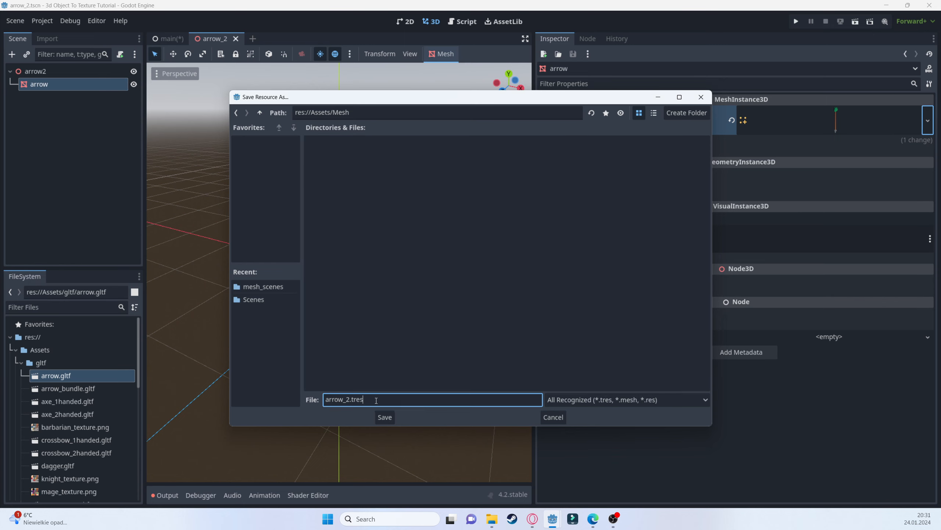
key(BackSpace)
key(BackSpace)
key(BackSpace)
text(.mesh)
key(Return)
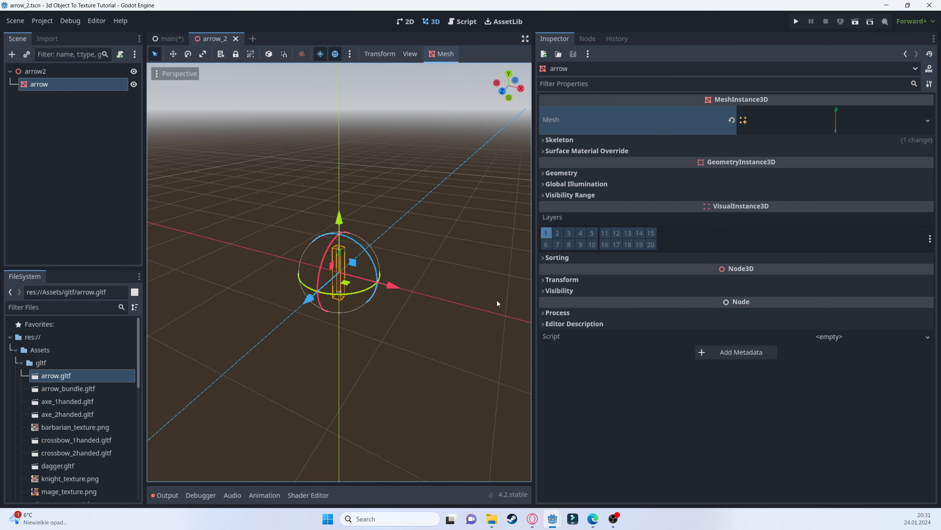
drag(536, 292, 693, 292)
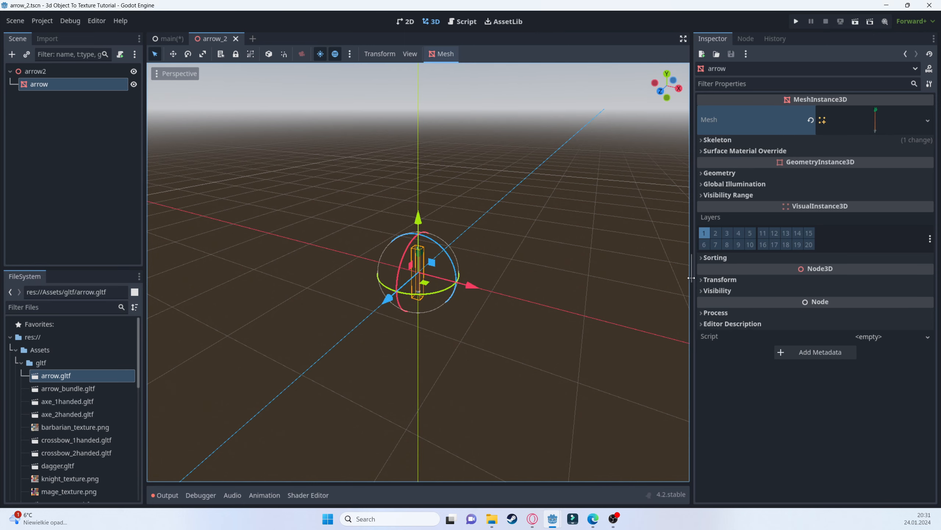
Preview the staff.gltf model from another angle in its advanced import settings, and close them without reimporting.
scroll(56, 398, down, 5)
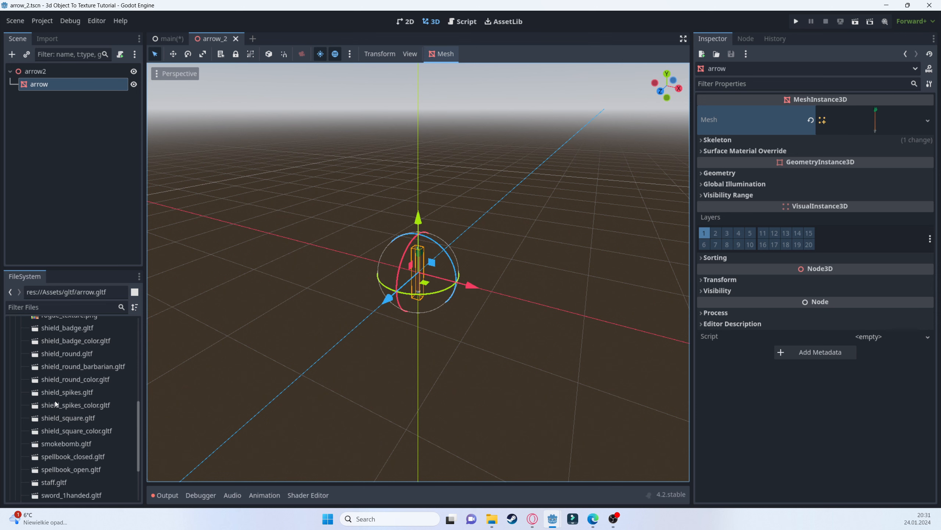
scroll(55, 400, down, 3)
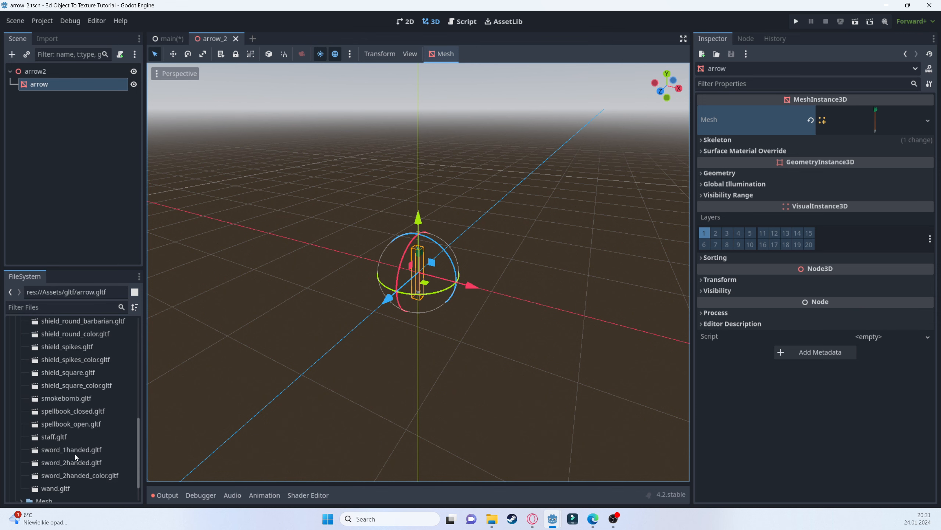
double_click(59, 434)
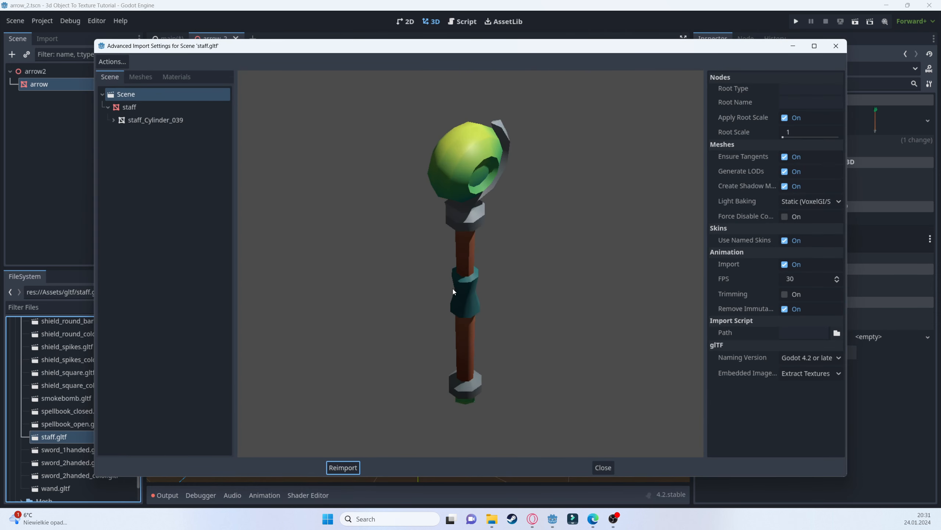
drag(453, 288, 392, 263)
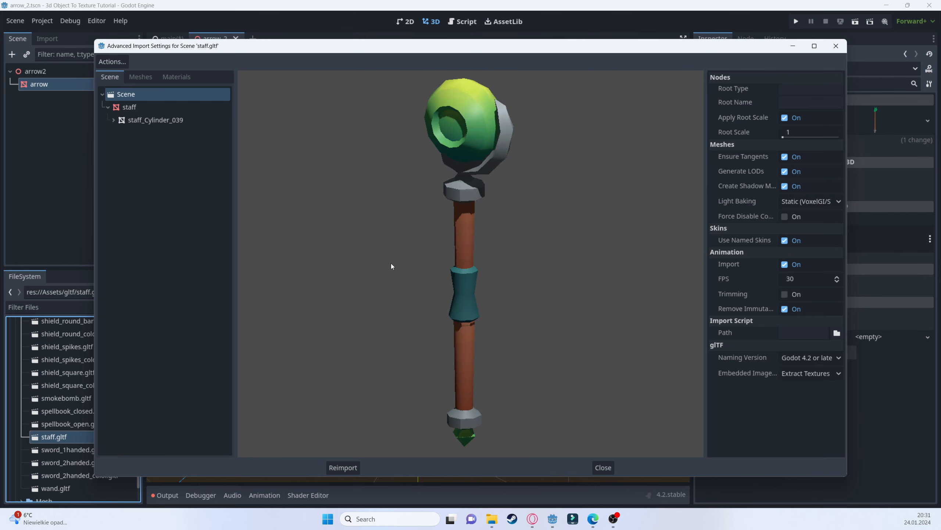
click(603, 468)
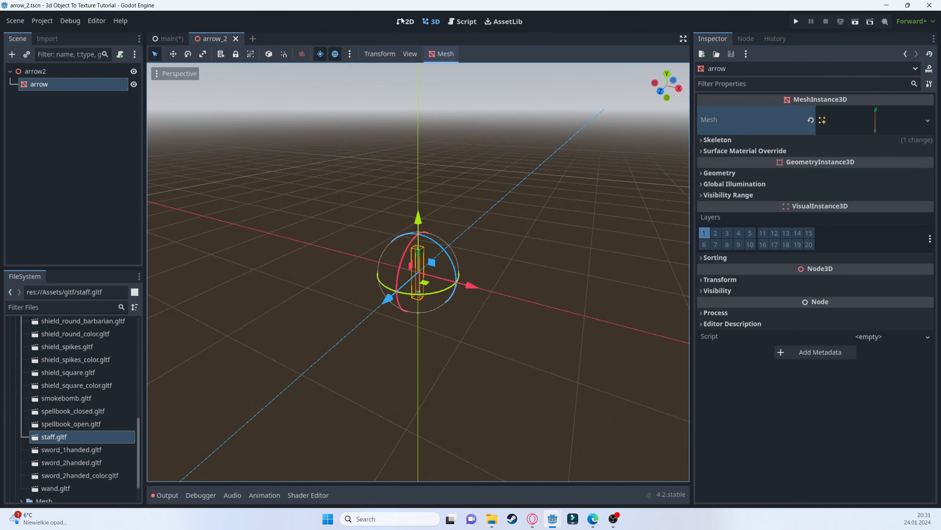
Save the main scene and place the staff.gltf model in it beside the arrow.
click(173, 39)
key(ctrl+s)
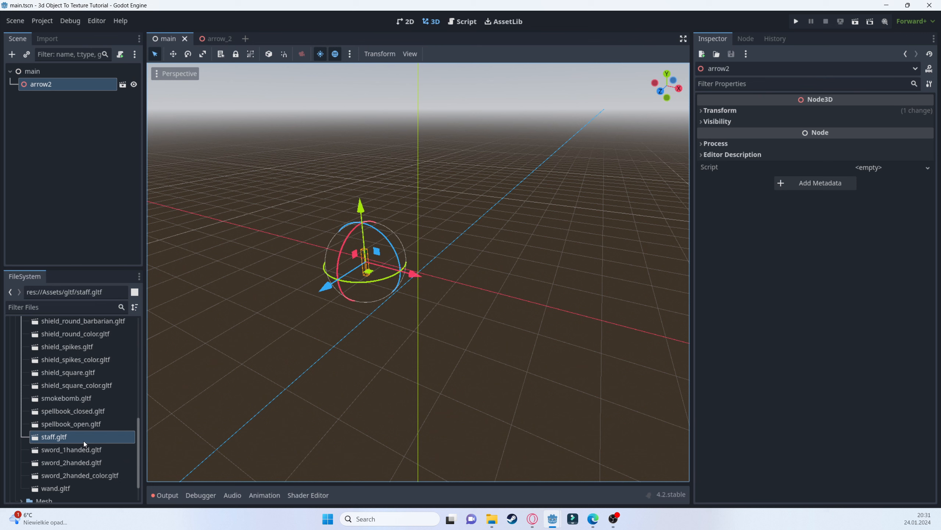
drag(84, 441, 289, 250)
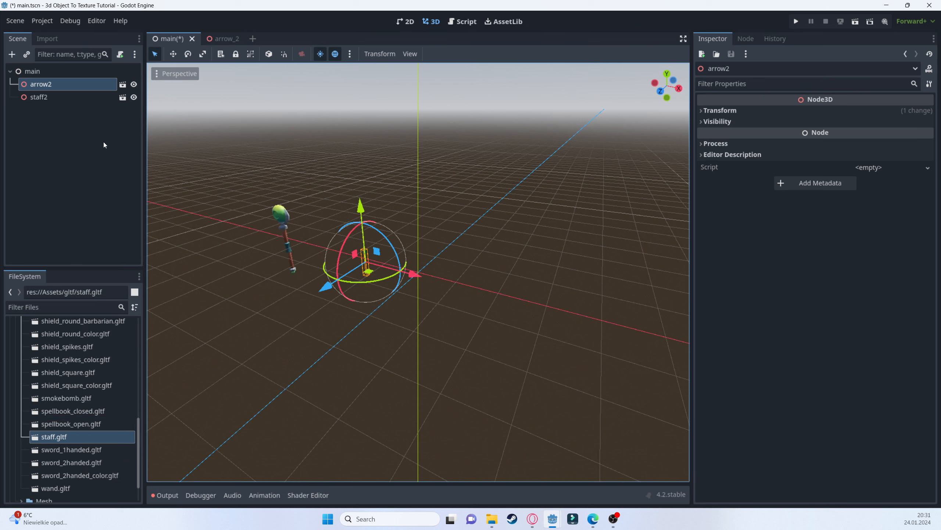
click(123, 85)
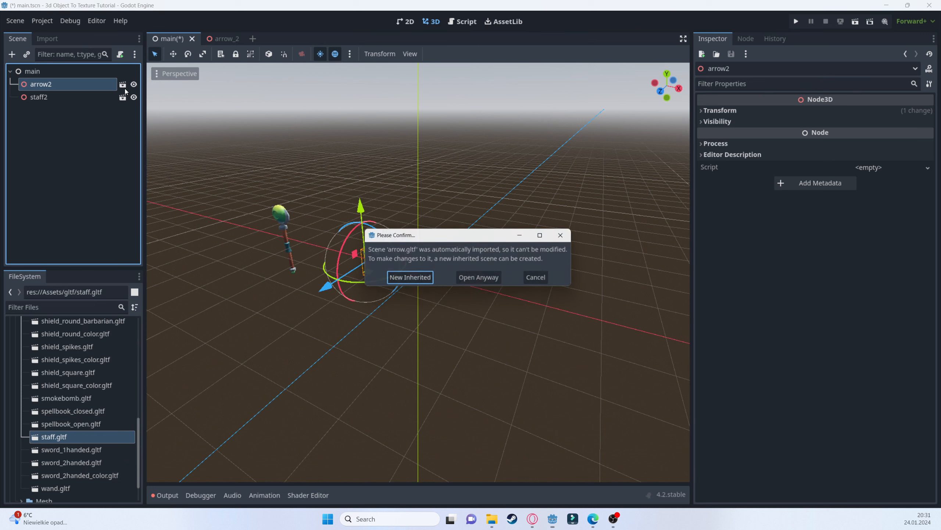
click(416, 283)
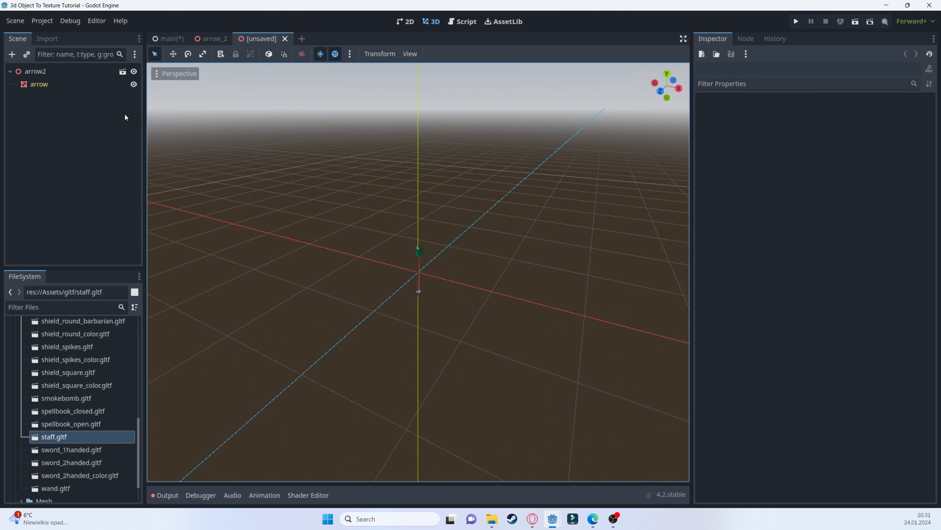
key(ctrl+s)
click(261, 113)
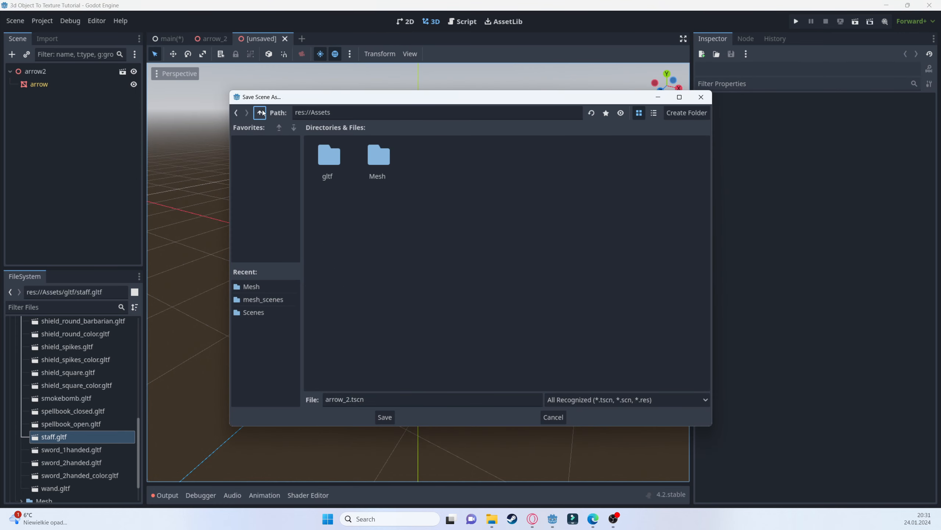
click(260, 113)
double_click(371, 156)
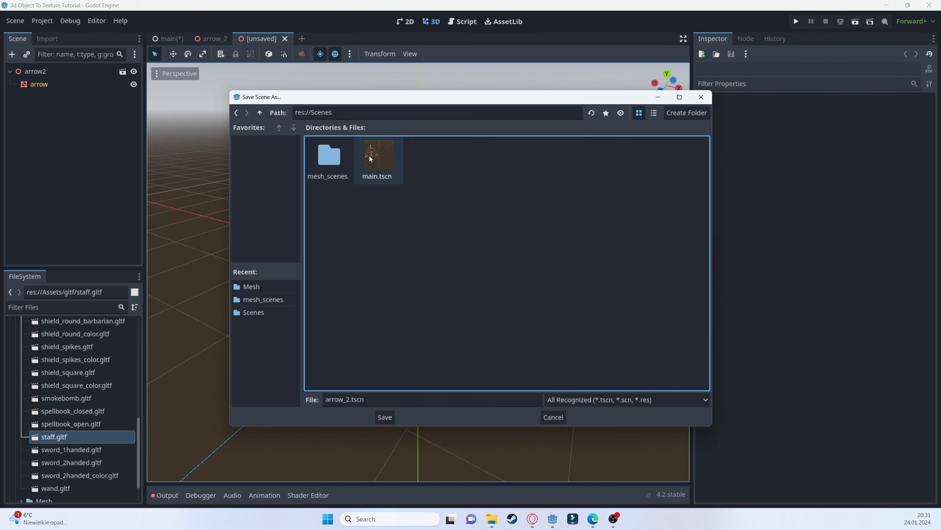
double_click(330, 156)
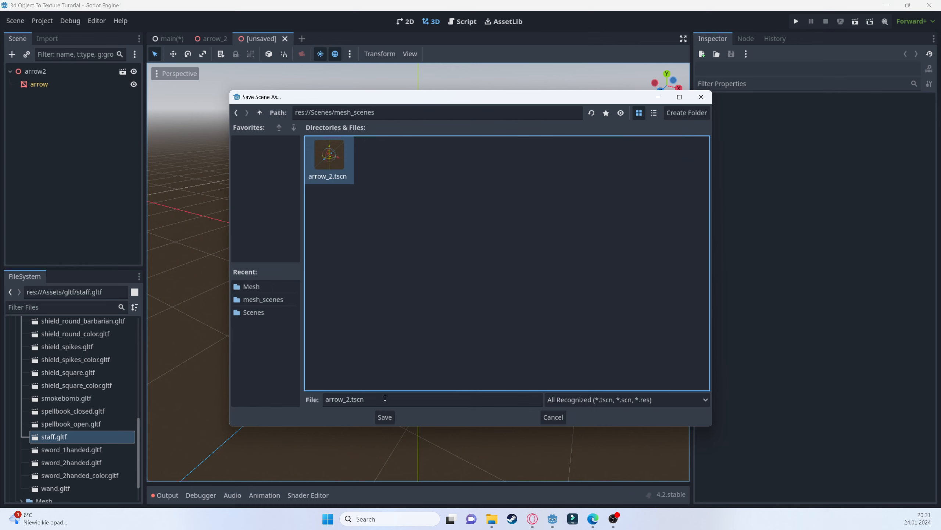
click(447, 324)
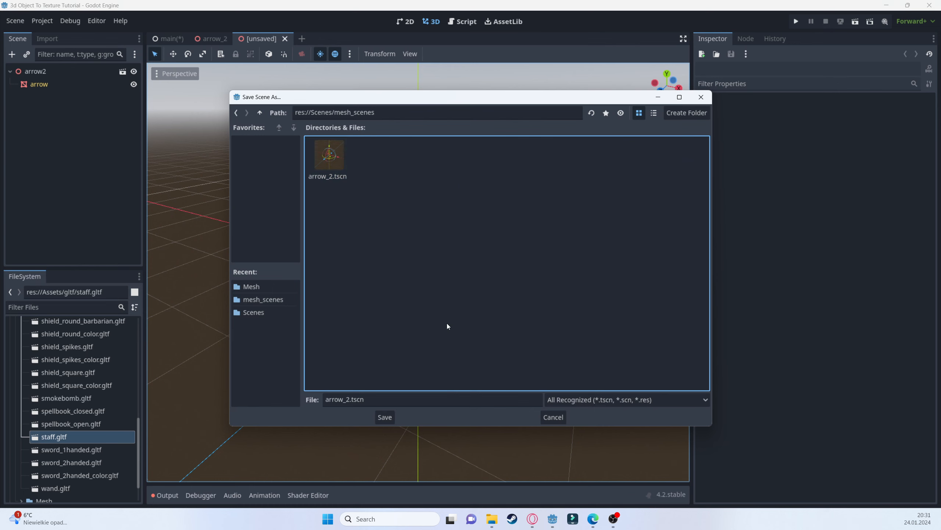
click(553, 417)
click(284, 39)
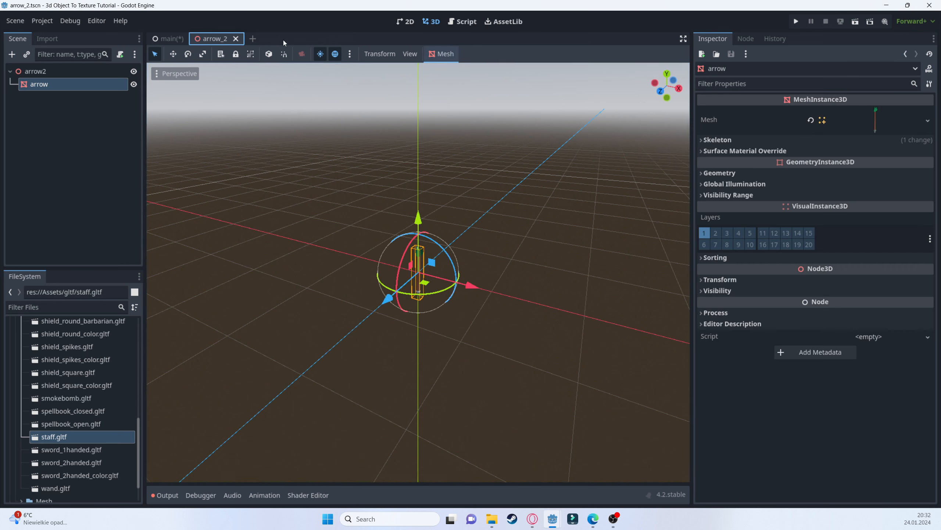
Create a new inherited scene from the staff2 node in the main scene and save it as staff_2.tscn in mesh_scenes.
click(168, 38)
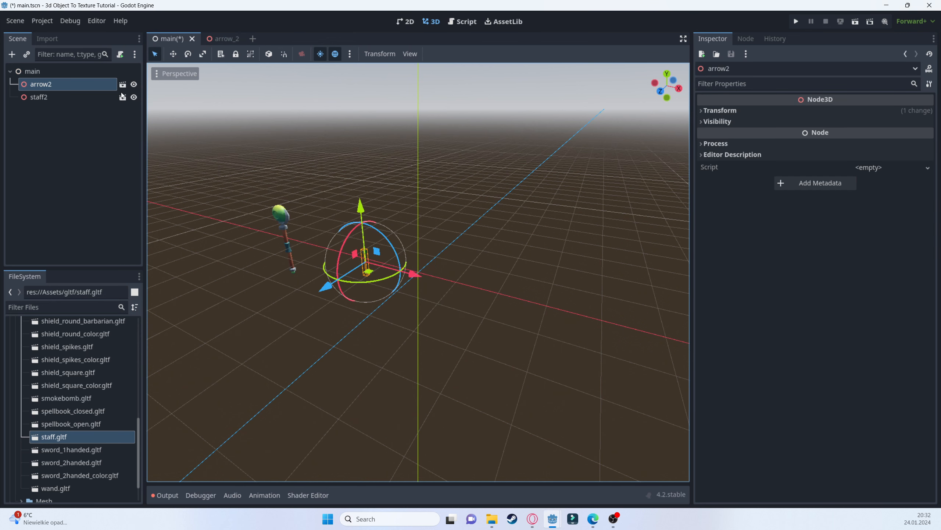
click(63, 96)
click(123, 97)
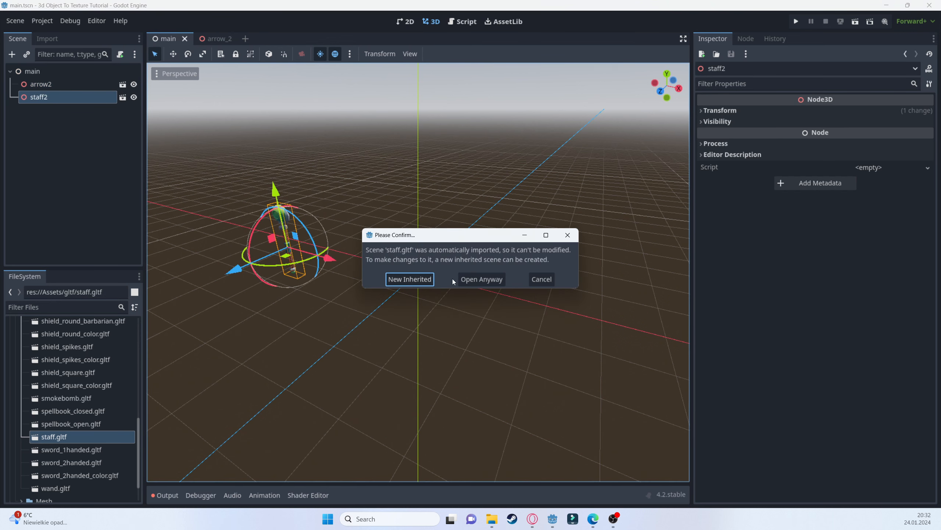
click(398, 279)
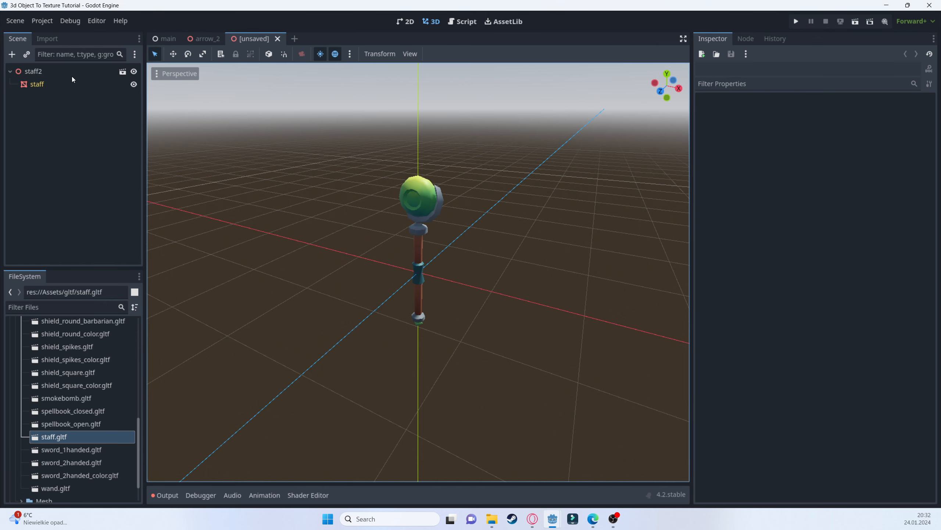
key(ctrl+s)
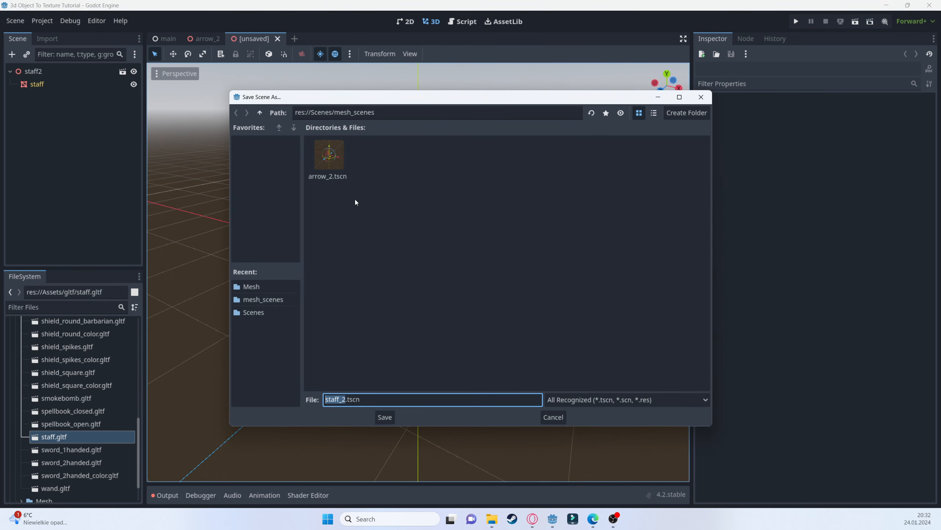
click(385, 416)
Clear the inheritance of the staff2 root node in the staff_2 scene.
click(41, 86)
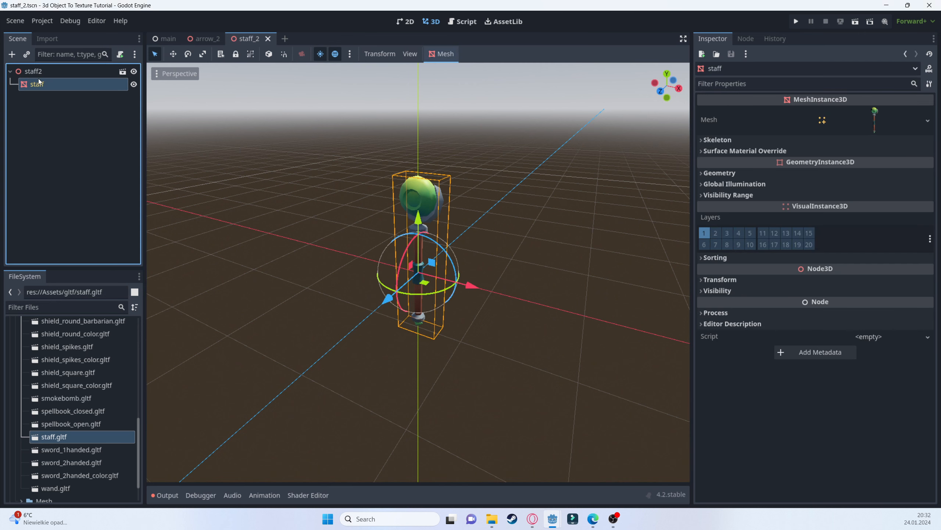
click(41, 73)
right_click(42, 74)
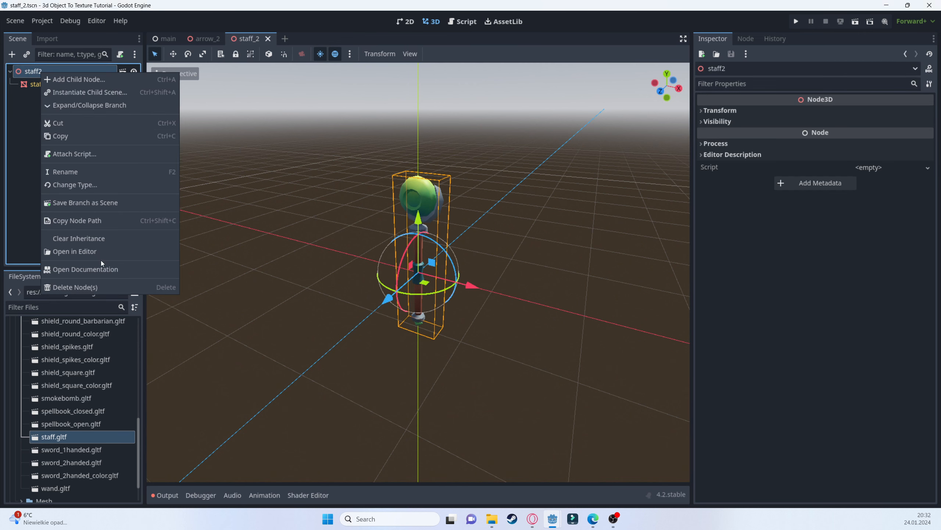
click(93, 238)
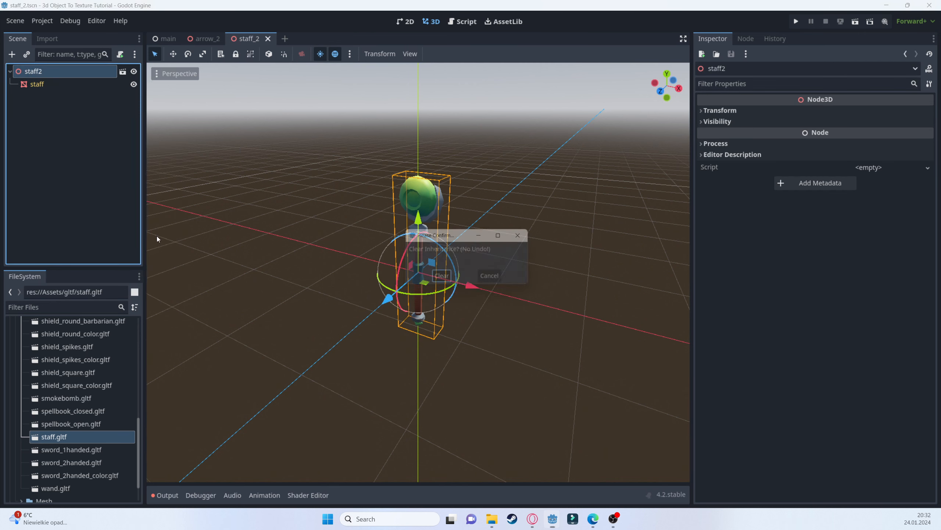
click(443, 279)
Make the staff node's mesh unique recursively, including its shadow mesh.
click(72, 88)
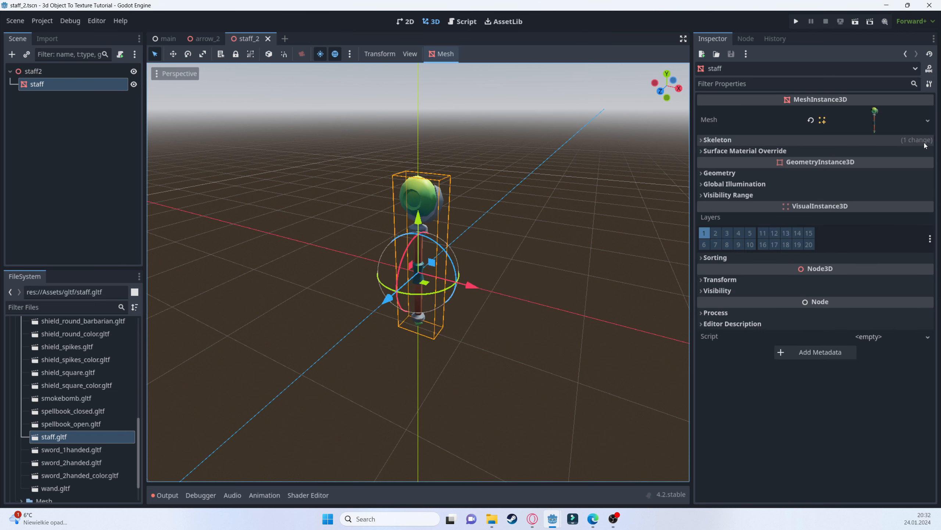
click(927, 122)
click(878, 403)
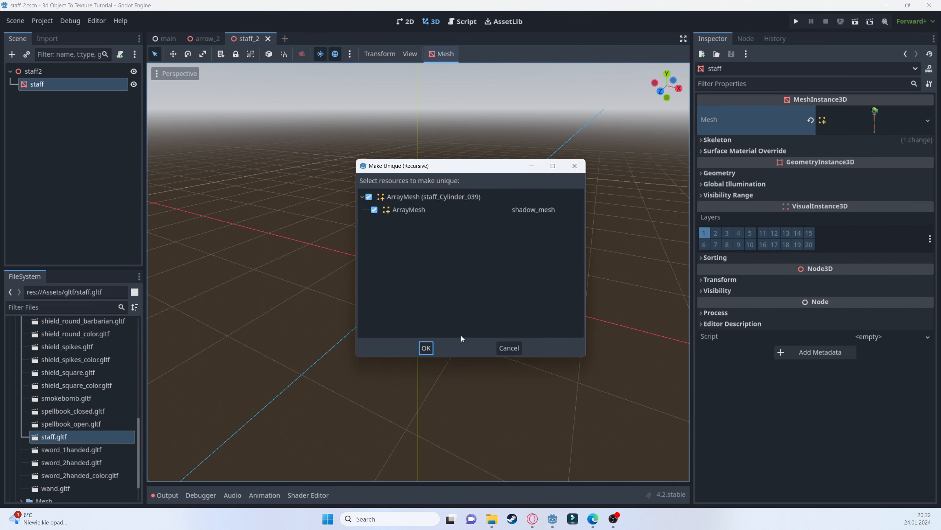
click(423, 348)
Save the staff's mesh resource as staff.mesh in the Assets/Mesh folder and save the staff_2 scene.
click(928, 121)
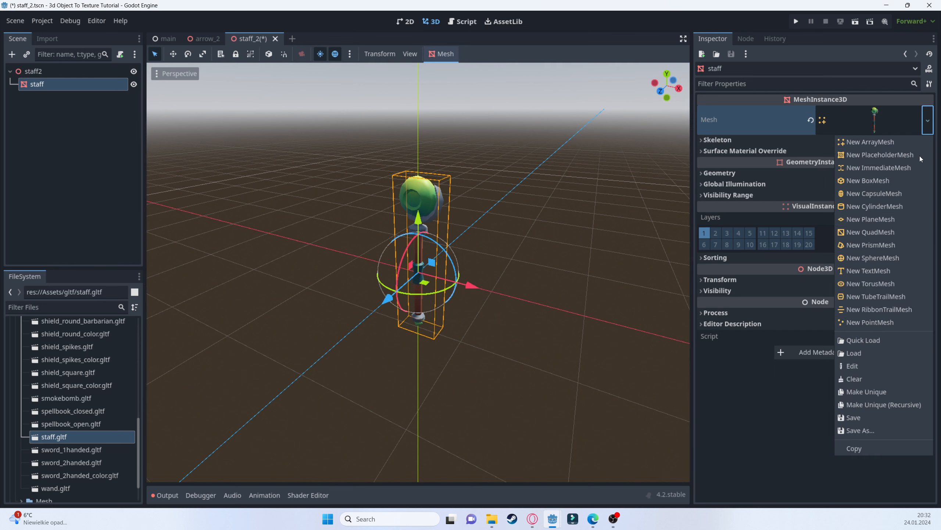
click(867, 430)
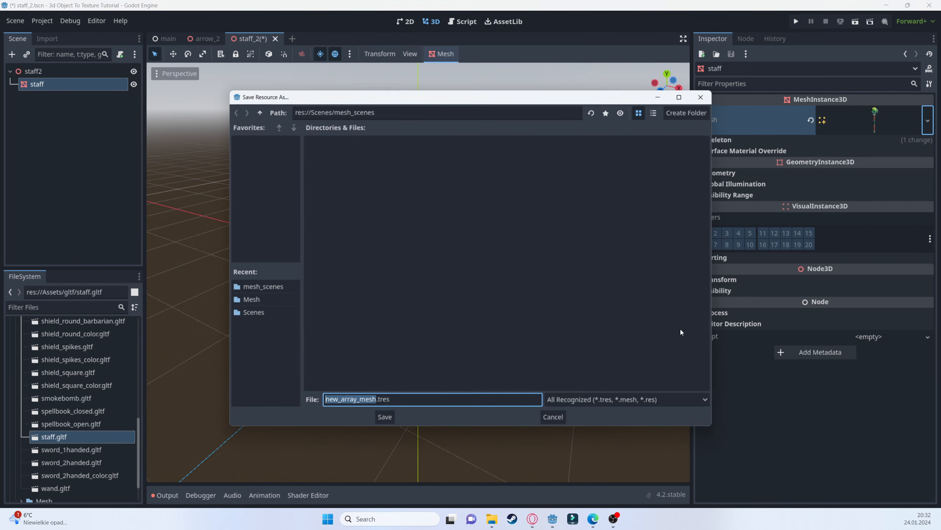
click(260, 113)
click(260, 112)
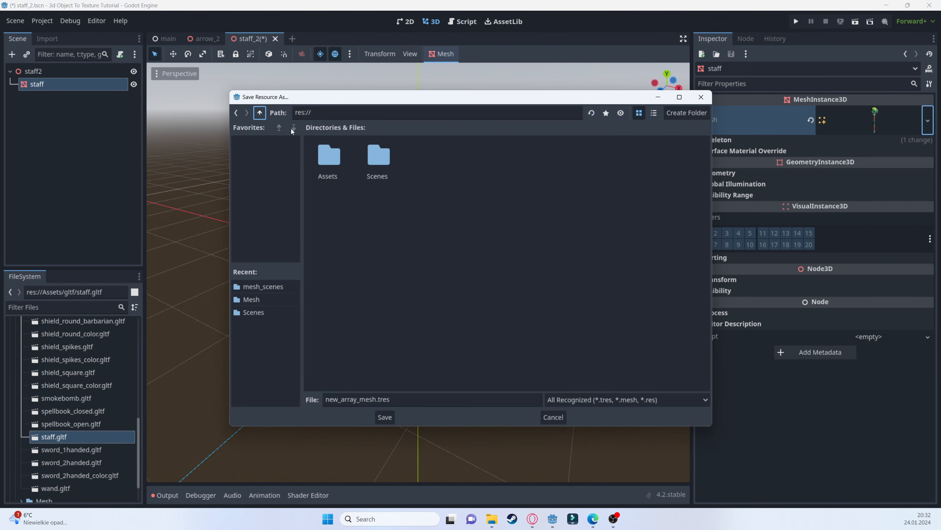
double_click(342, 158)
double_click(376, 159)
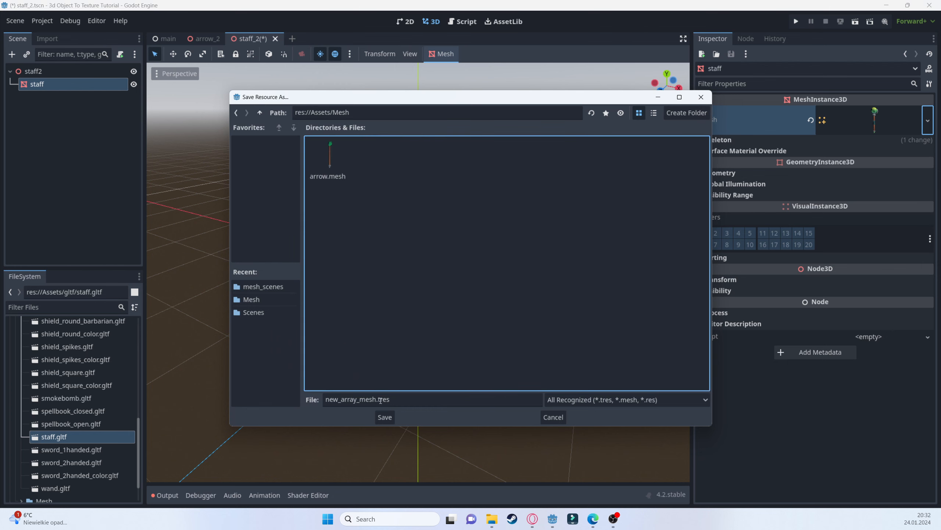
click(397, 401)
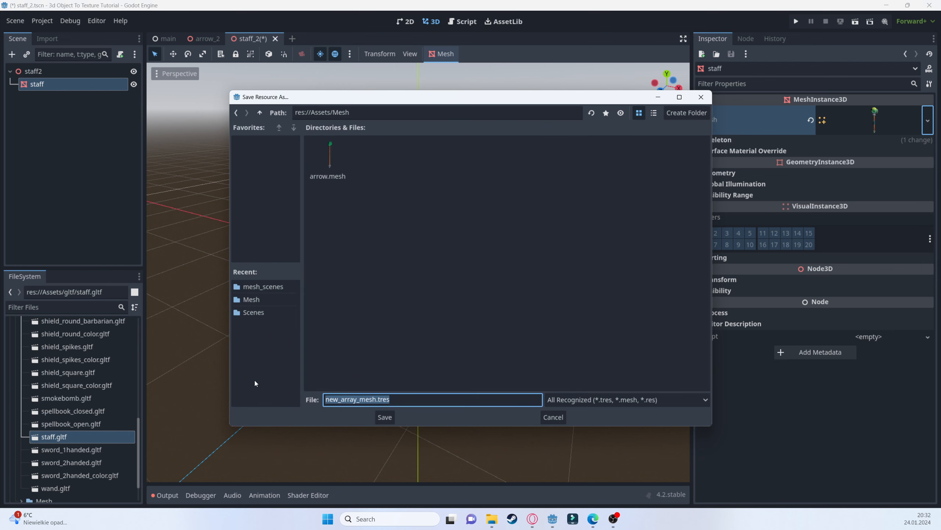
text(staff.mesh)
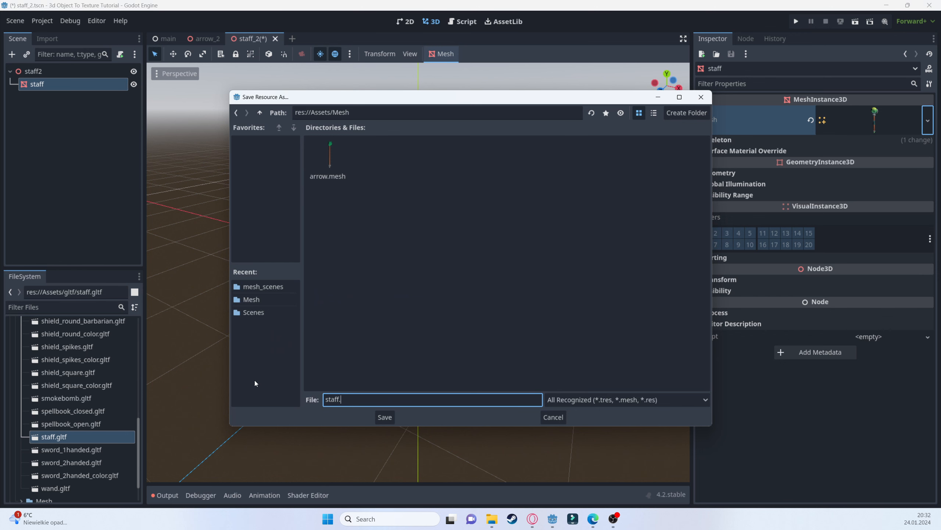
key(Return)
key(ctrl+s)
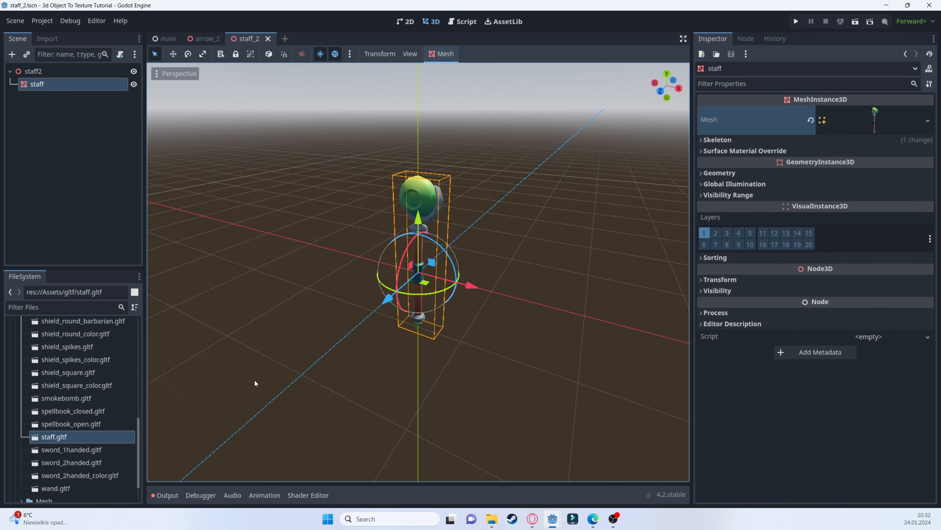
Collapse the gltf folder and inspect the arrow.mesh and staff.mesh resources in the Mesh folder.
scroll(97, 394, up, 10)
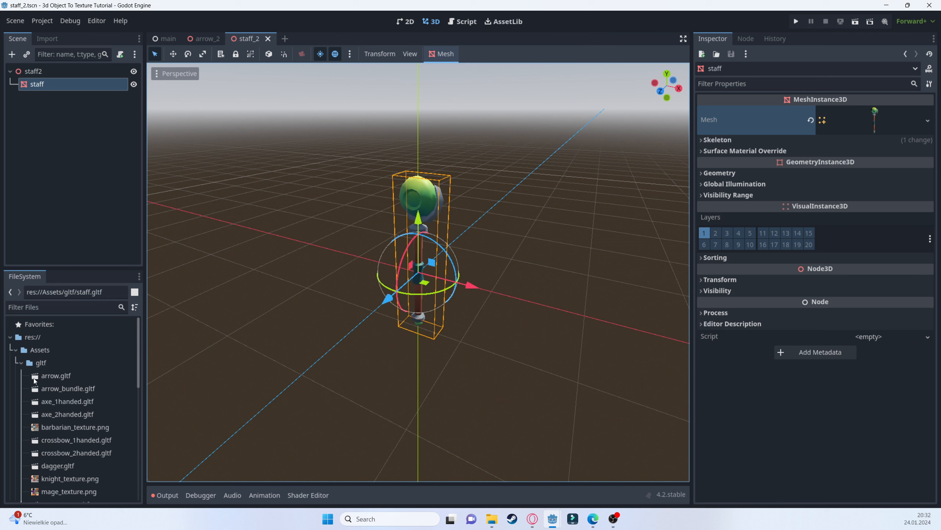
click(22, 361)
click(21, 362)
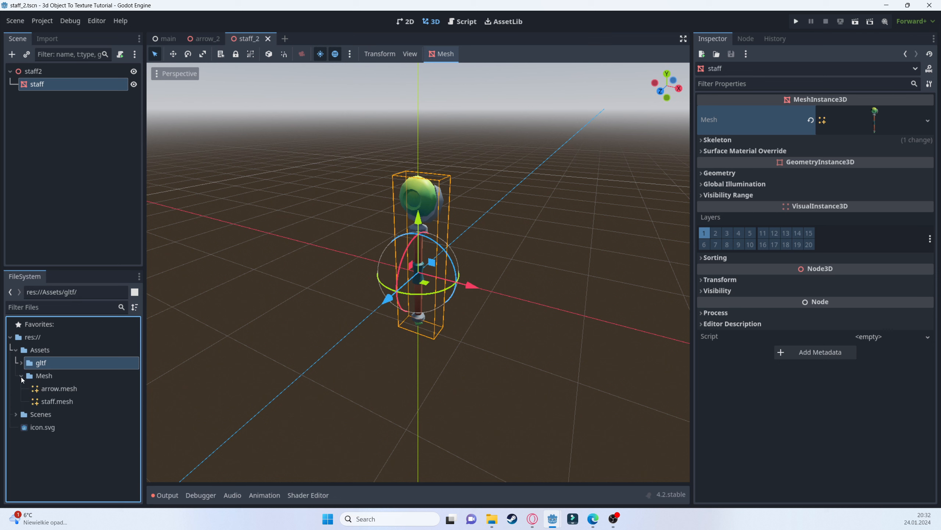
click(44, 389)
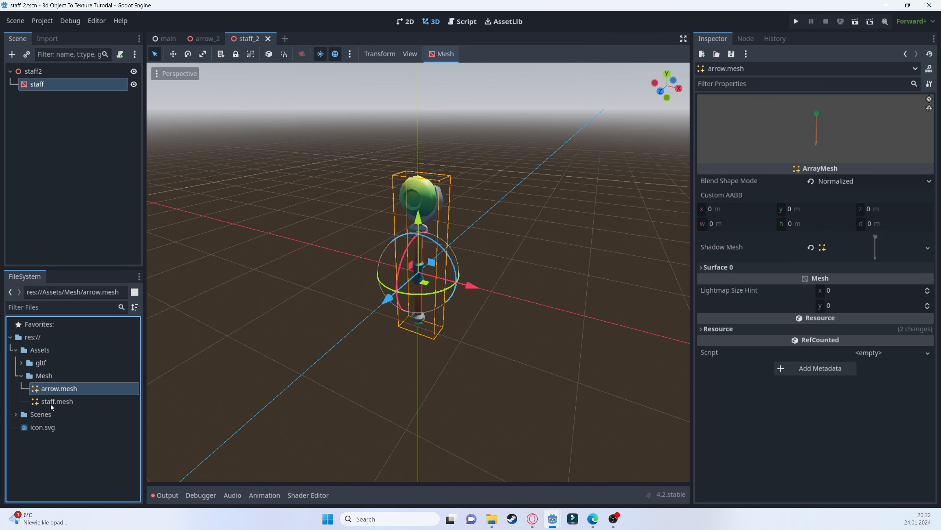
click(51, 403)
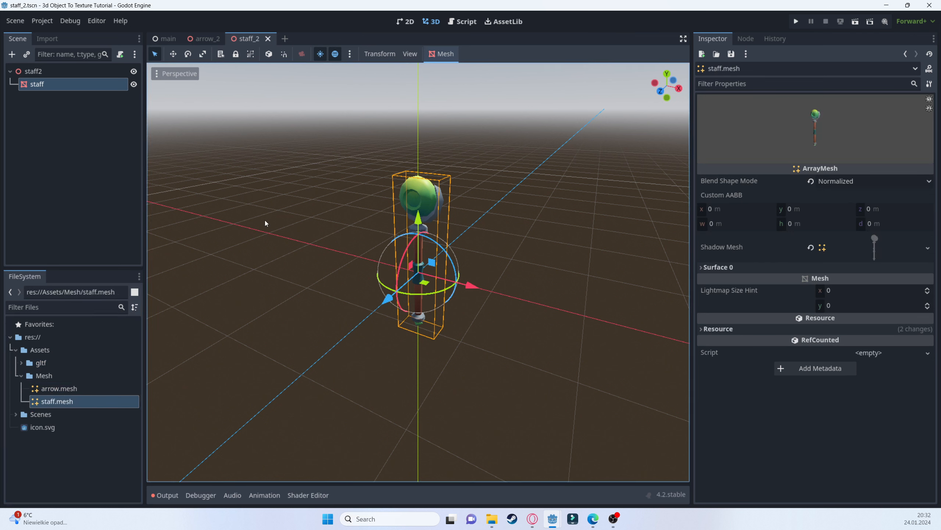
Close the staff_2 and arrow_2 scenes and delete the arrow2 and staff2 nodes from the main scene.
click(268, 38)
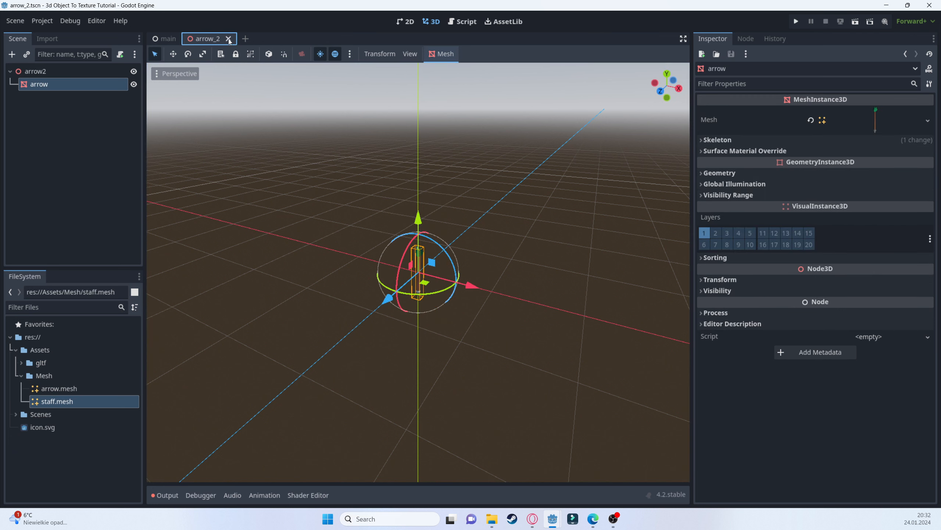
click(229, 38)
click(62, 87)
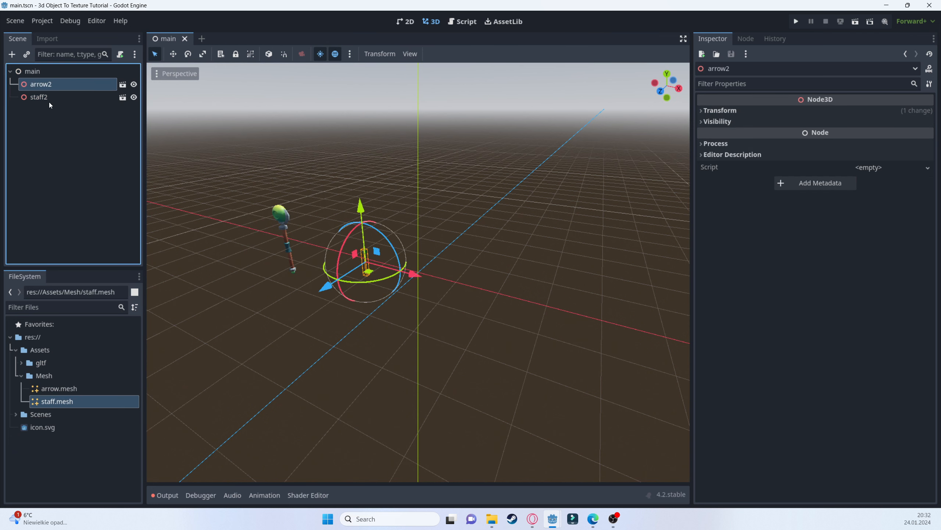
ctrl+click(47, 96)
right_click(48, 93)
click(109, 252)
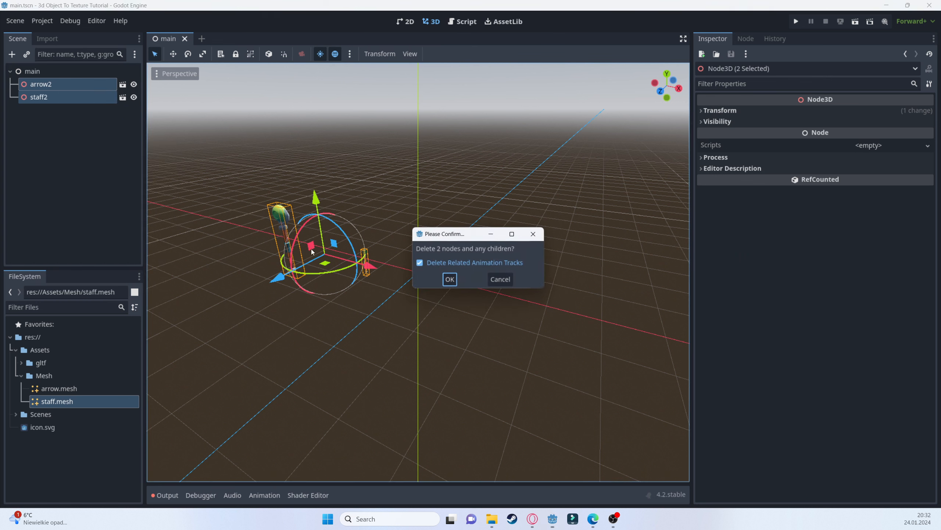
click(452, 281)
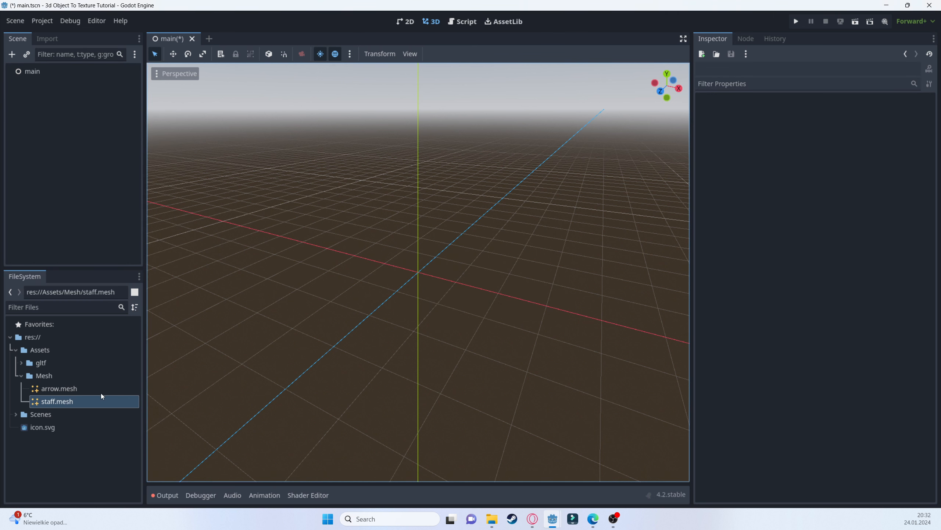
Expand the Scenes folder and add a Node3D as a child of the main node.
click(16, 415)
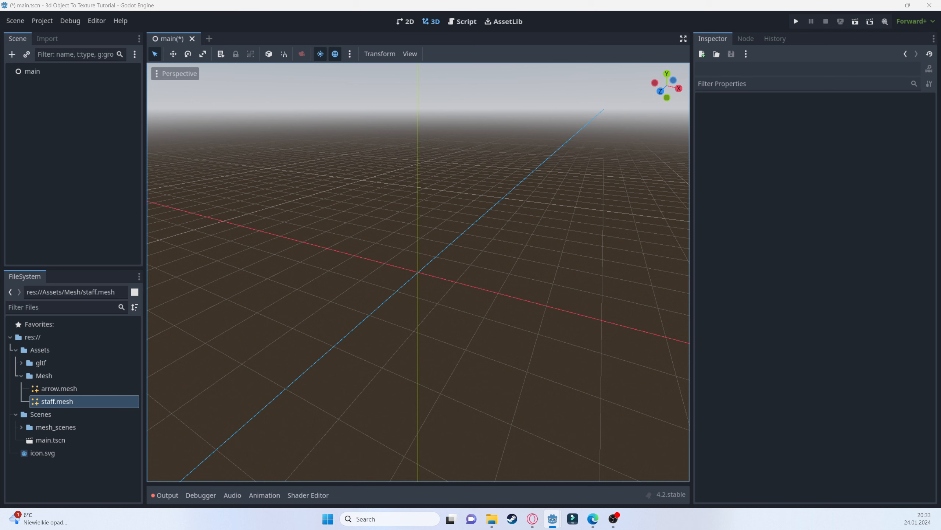
right_click(43, 73)
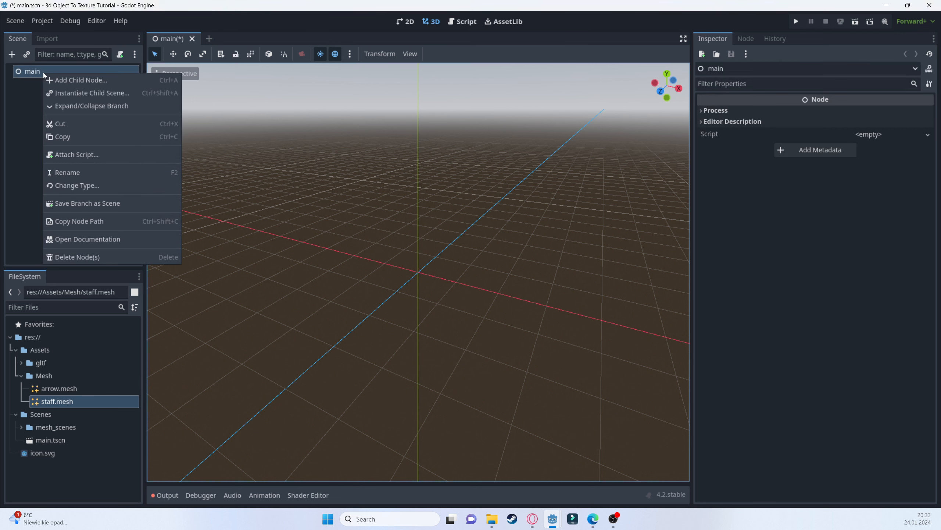
click(58, 79)
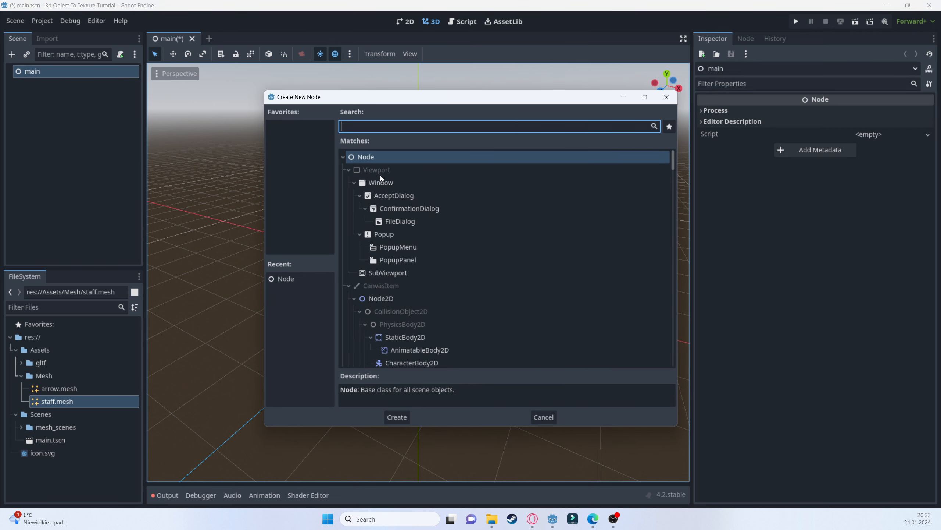
text(Noed)
key(Down)
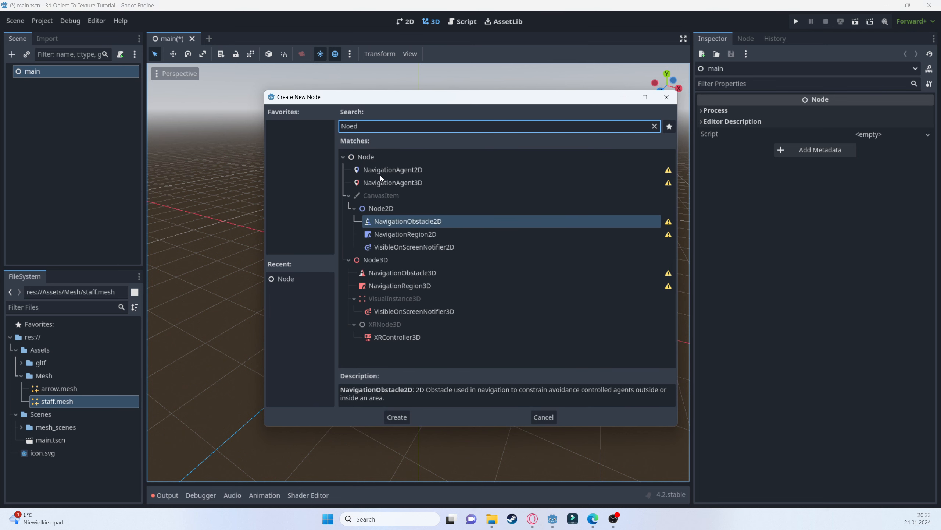
key(Down)
key(Down)
key(Down)
key(Return)
Rename the new Node3D to TextureCatcher and save the main scene.
key(F2)
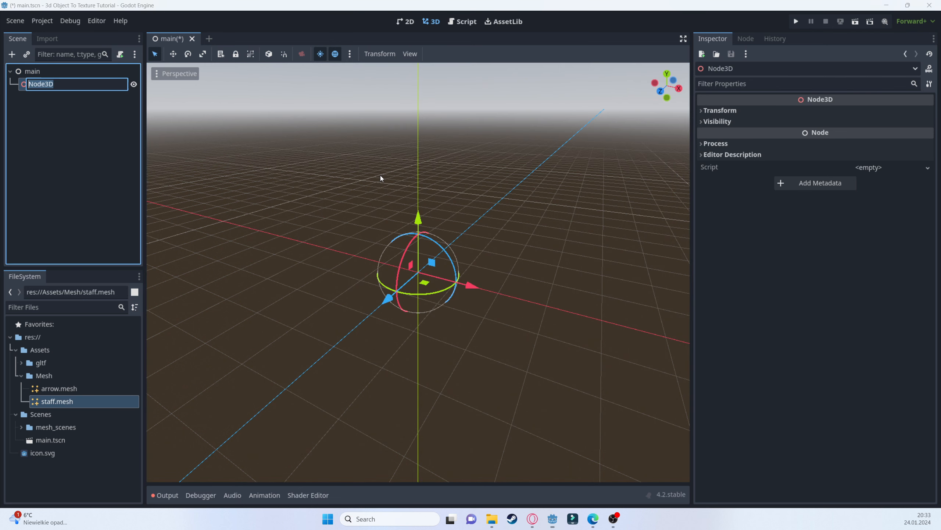
text(TextureCatcher)
key(Return)
key(ctrl+s)
Save the TextureCatcher branch as texture_catcher.tscn in the Scenes folder and open it for editing.
right_click(64, 78)
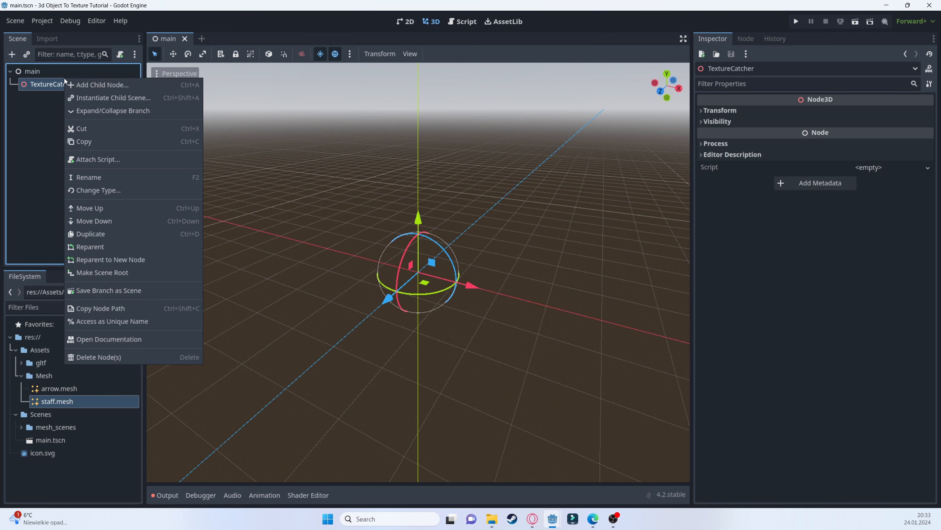
click(123, 294)
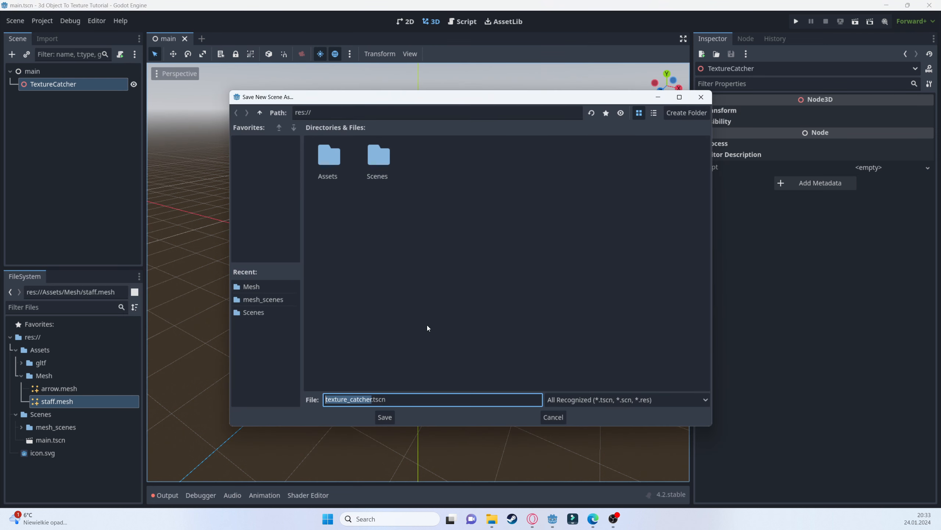
double_click(379, 163)
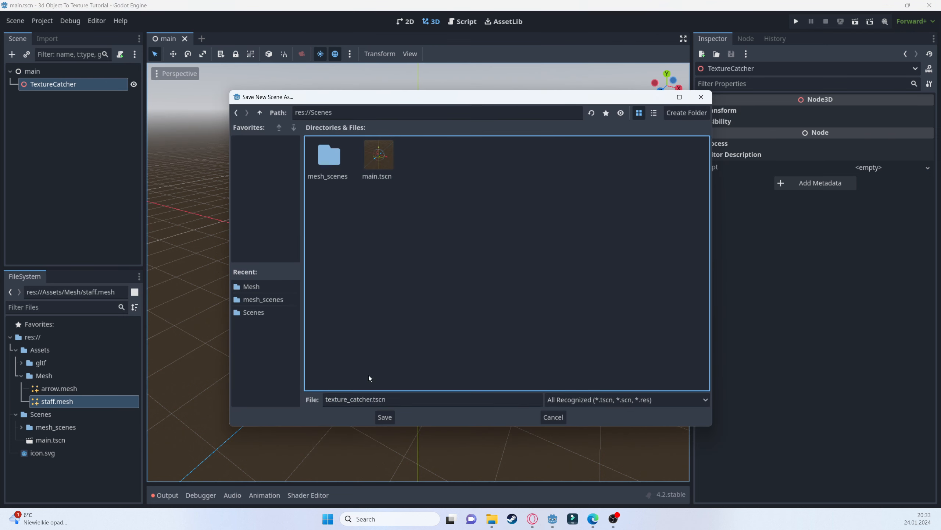
click(386, 417)
click(122, 85)
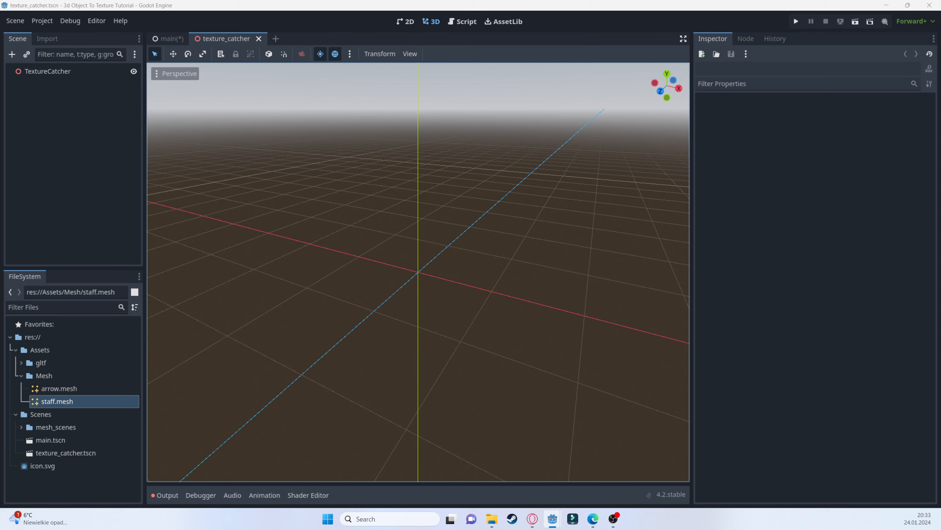
Add a Sprite2D as a child of the TextureCatcher root and save the scene.
right_click(27, 72)
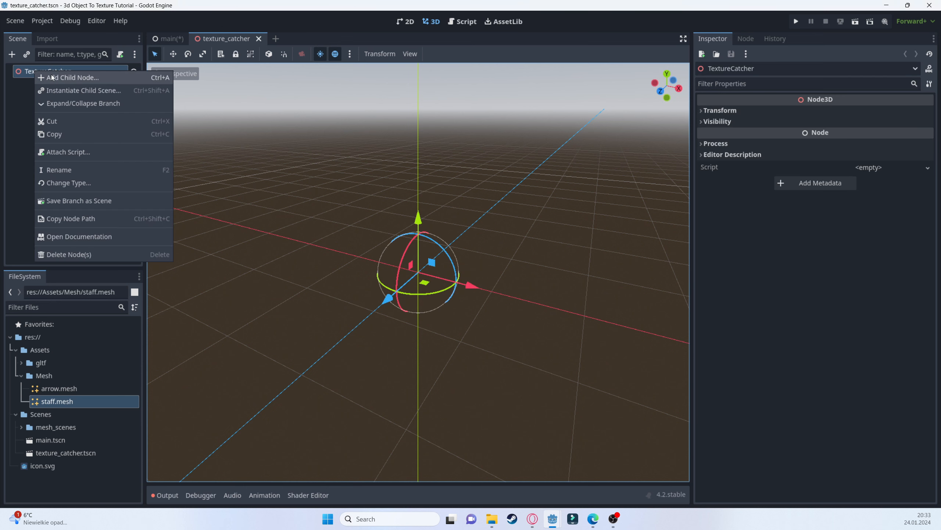
click(62, 75)
text(S)
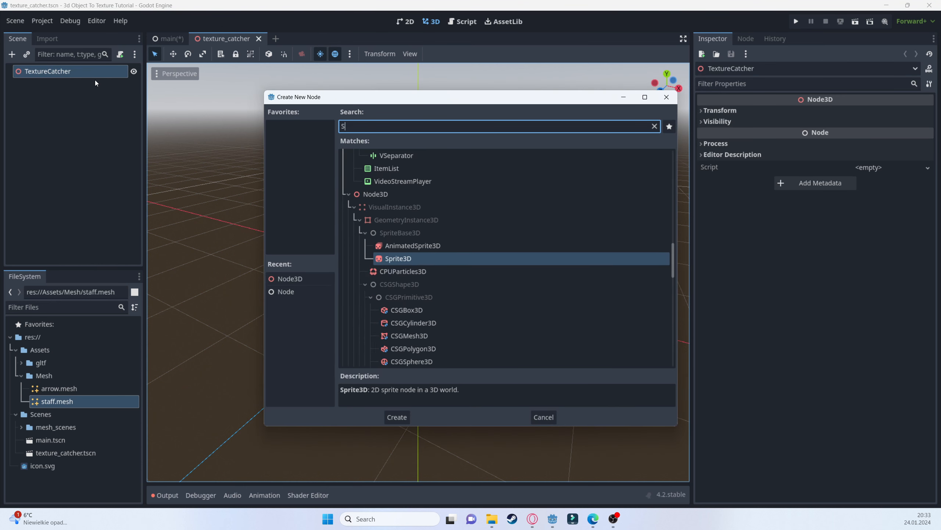
text(prite)
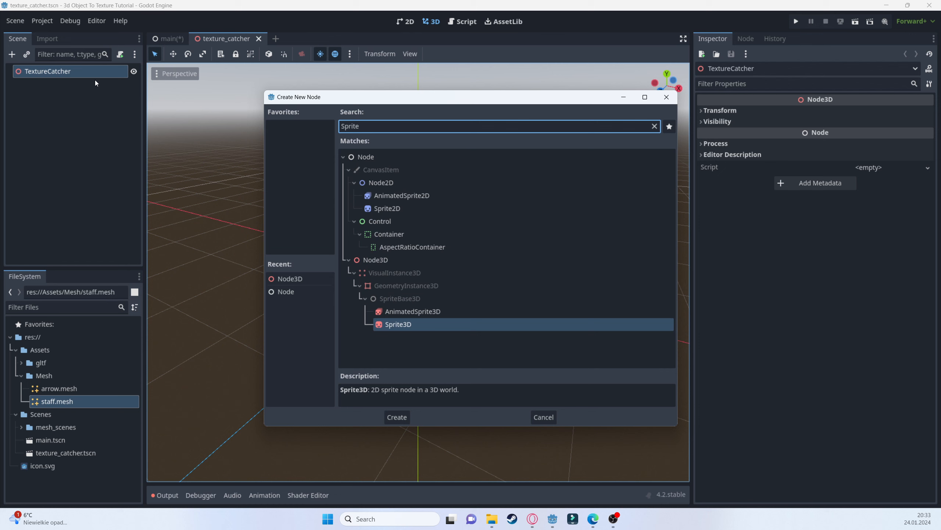
key(Up)
key(Up)
key(Up)
key(Up)
key(Up)
key(Up)
key(Return)
key(ctrl+s)
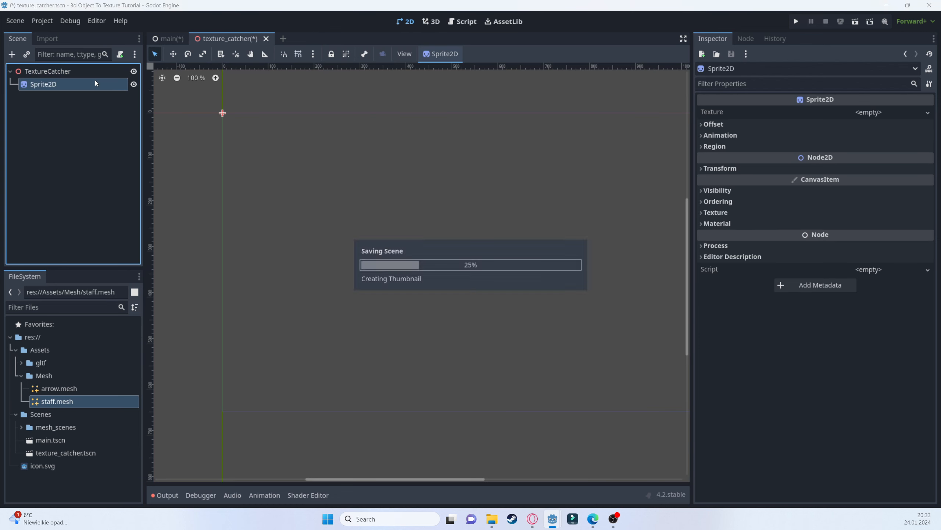
Add a SubViewport as a child of the TextureCatcher root and save the scene.
click(57, 71)
right_click(57, 71)
click(95, 78)
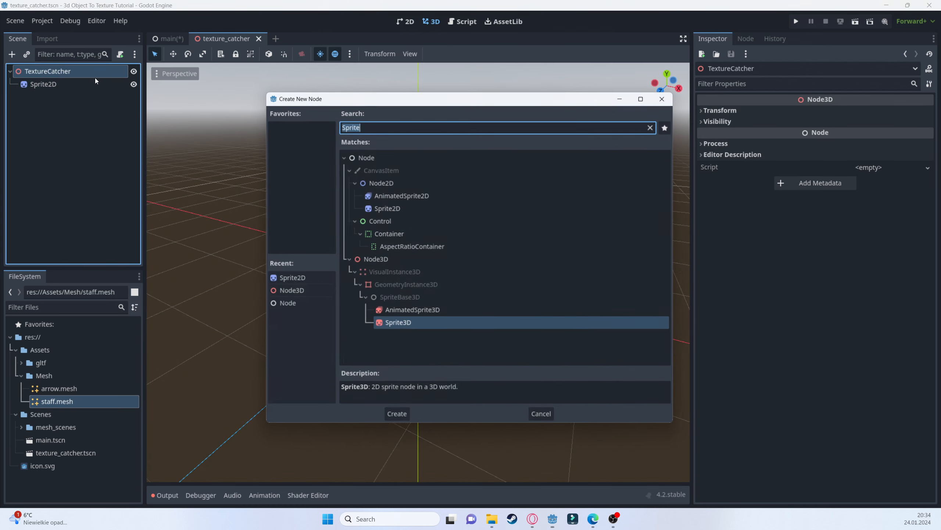
text(subv)
key(Return)
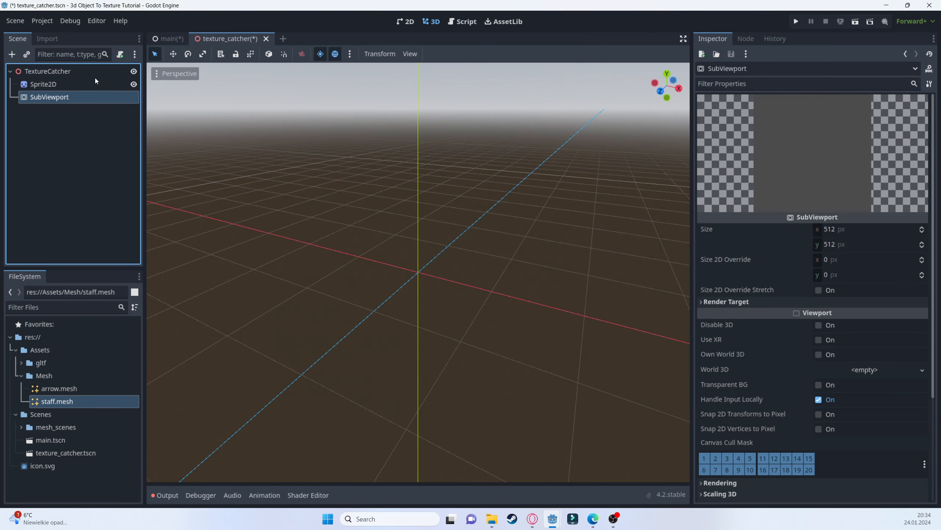
key(ctrl+s)
right_click(49, 97)
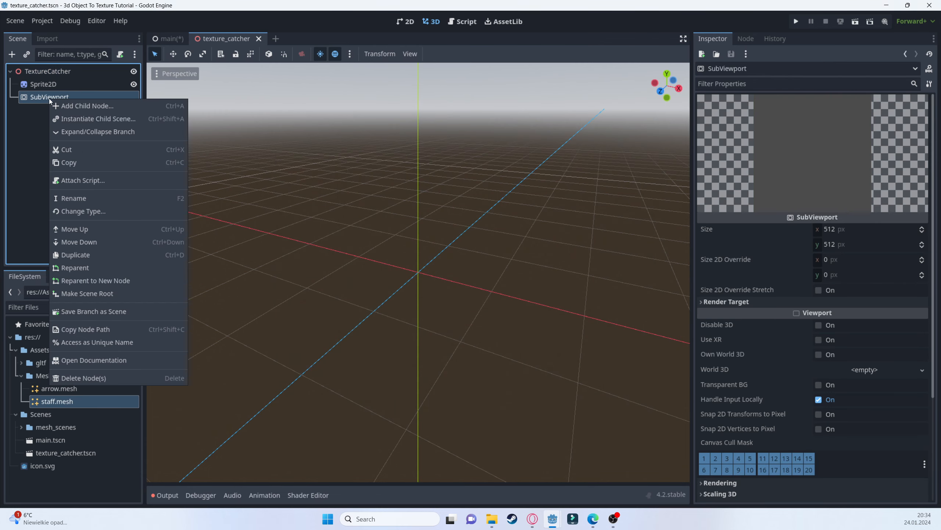
click(86, 119)
text(ode)
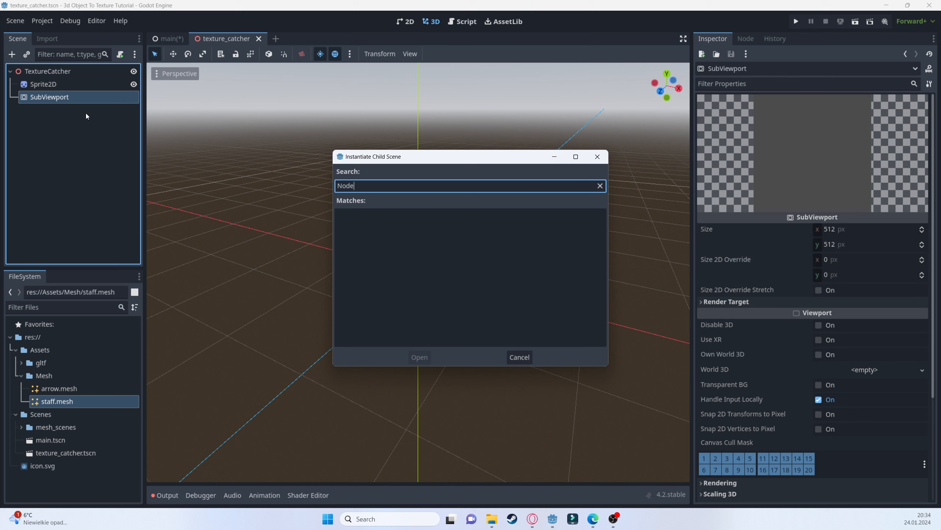
key(BackSpace)
key(Escape)
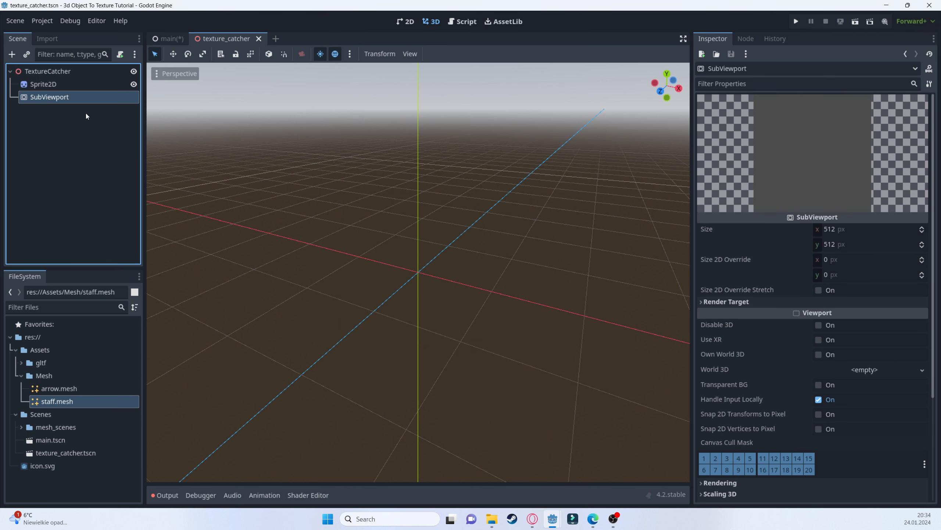
Add a Node3D as a child of the SubViewport.
click(16, 56)
text(Node)
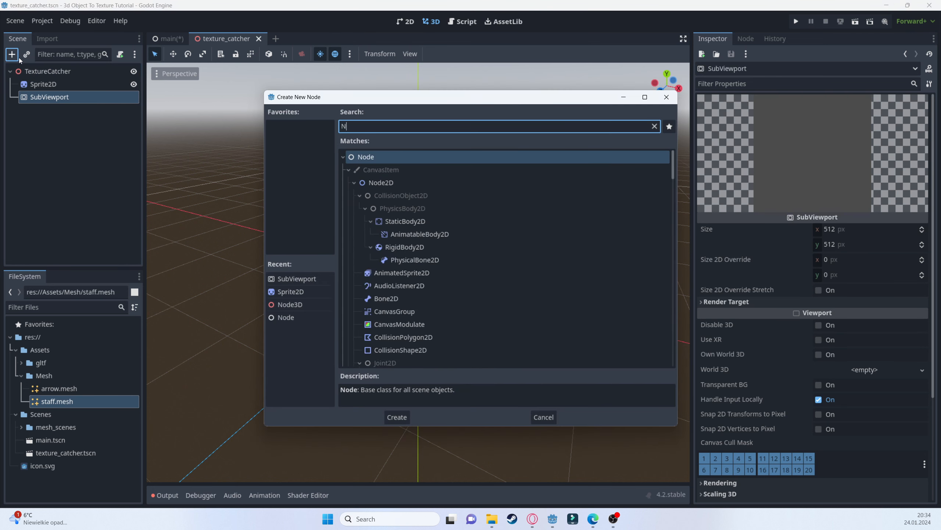
key(Down)
key(Down)
key(Down)
key(Down)
key(Down)
key(Down)
key(Down)
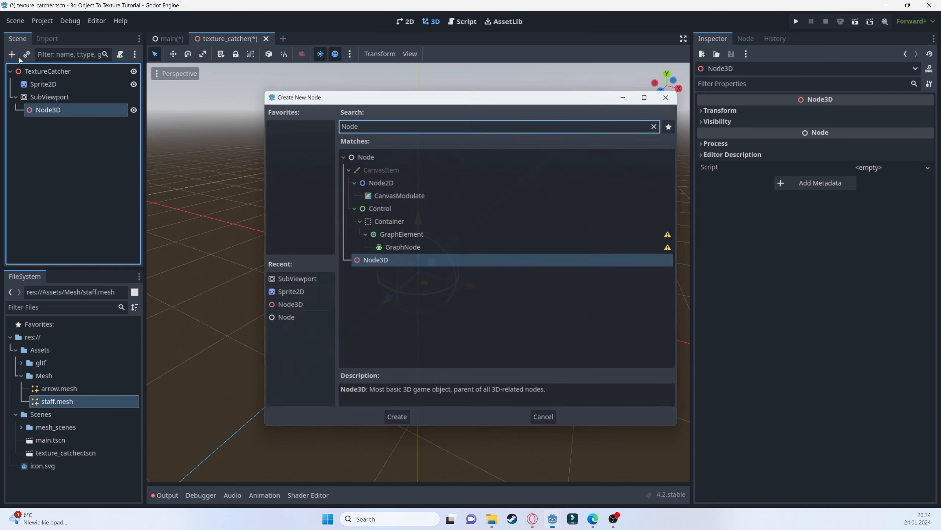
key(Return)
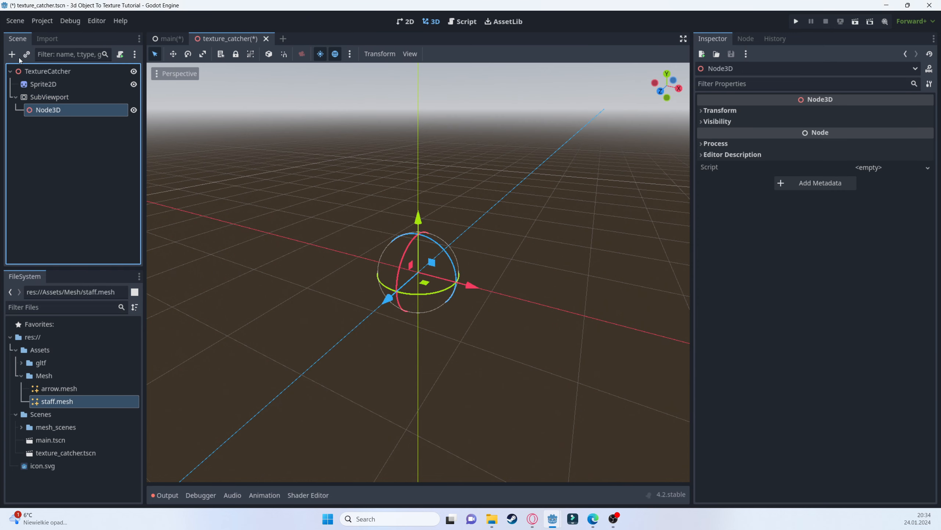
Add a MeshInstance3D as a child of the Node3D inside the SubViewport.
right_click(78, 106)
click(106, 112)
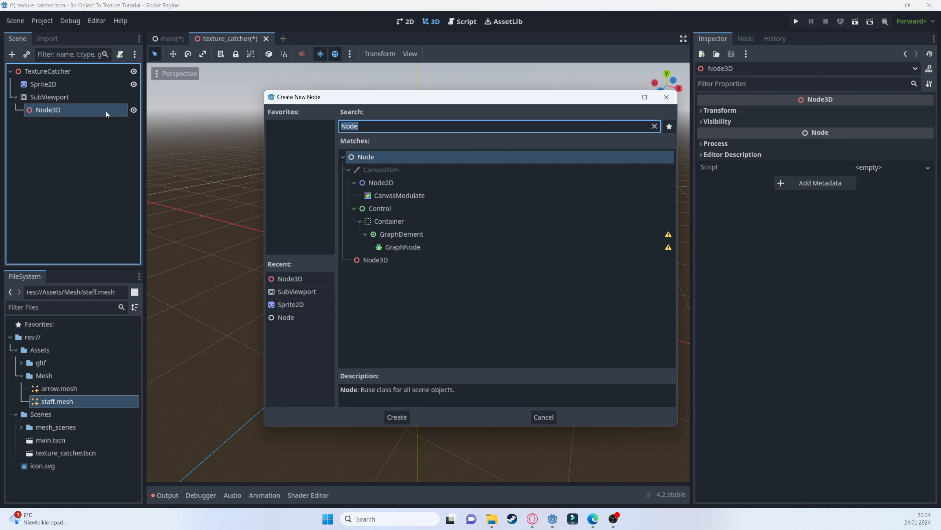
text(mesh)
key(Return)
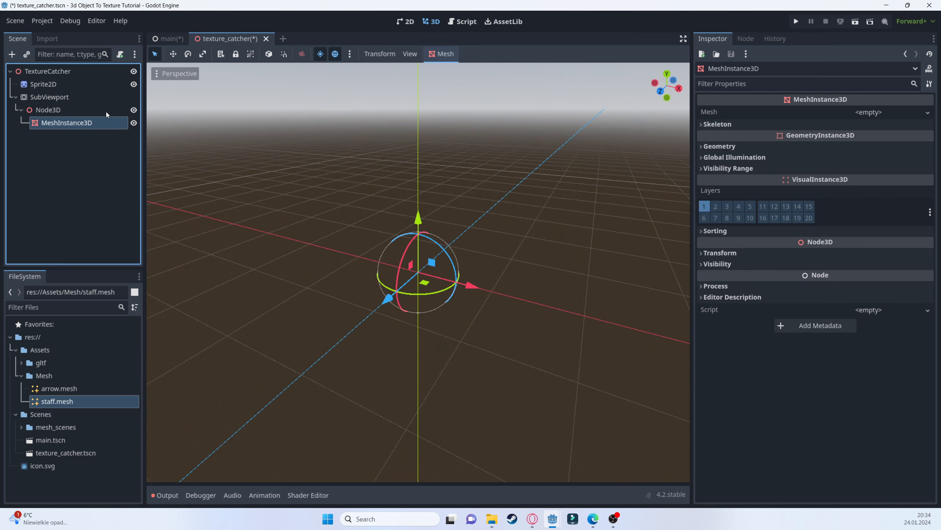
right_click(63, 112)
click(83, 125)
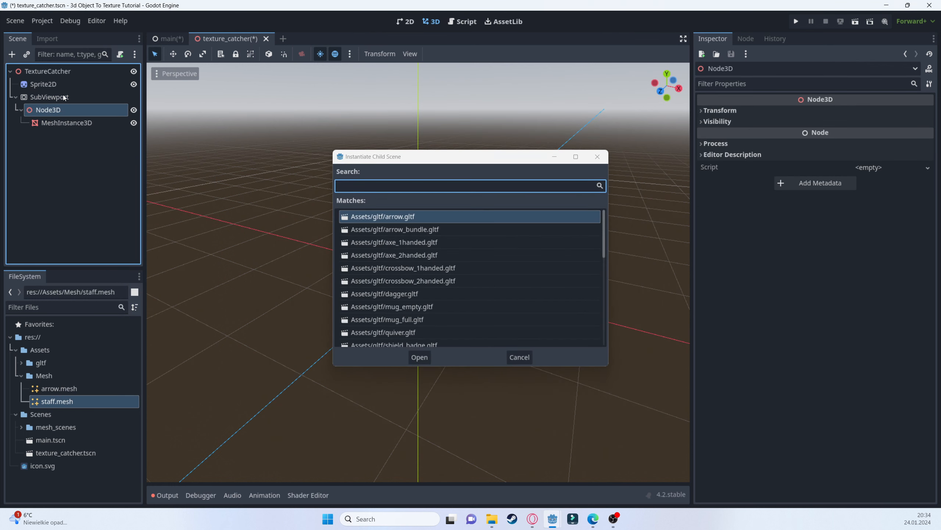
click(520, 357)
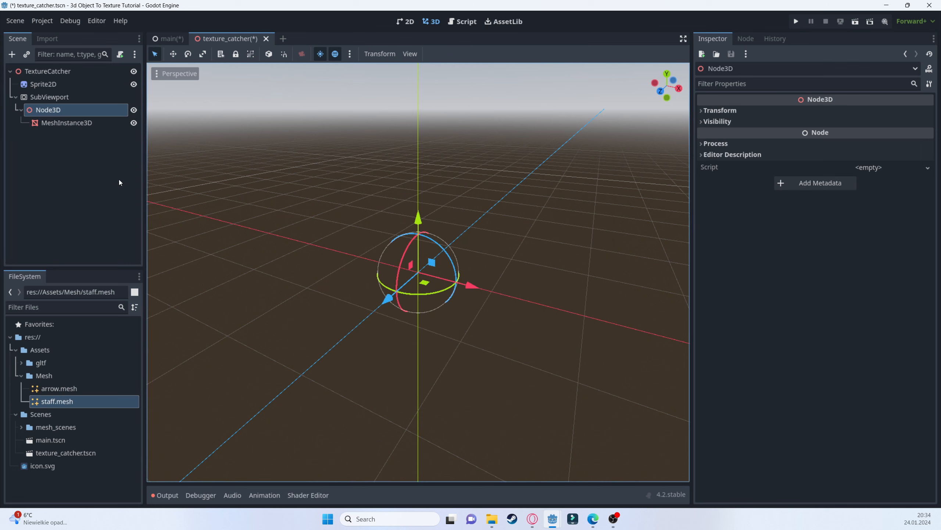
Add a Camera3D under the SubViewport's Node3D, beside the MeshInstance3D.
right_click(47, 111)
click(77, 116)
text(Camera)
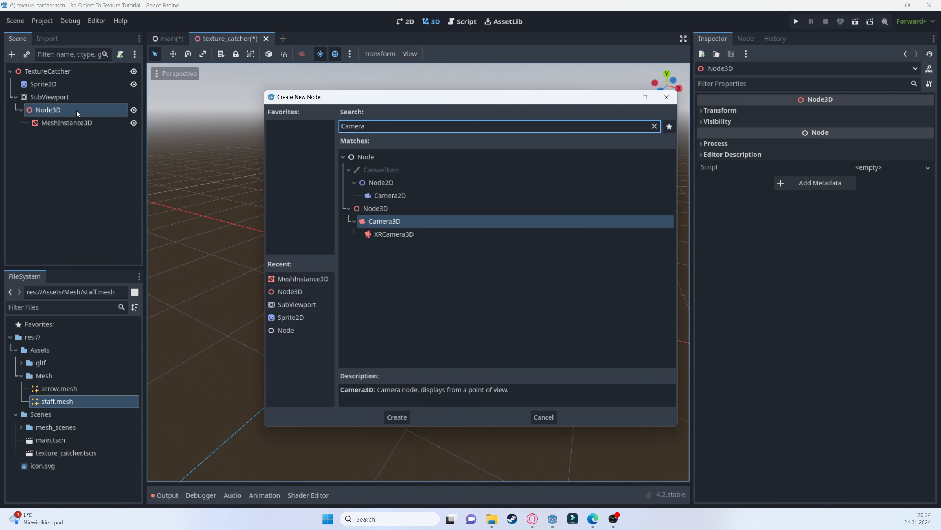
key(Return)
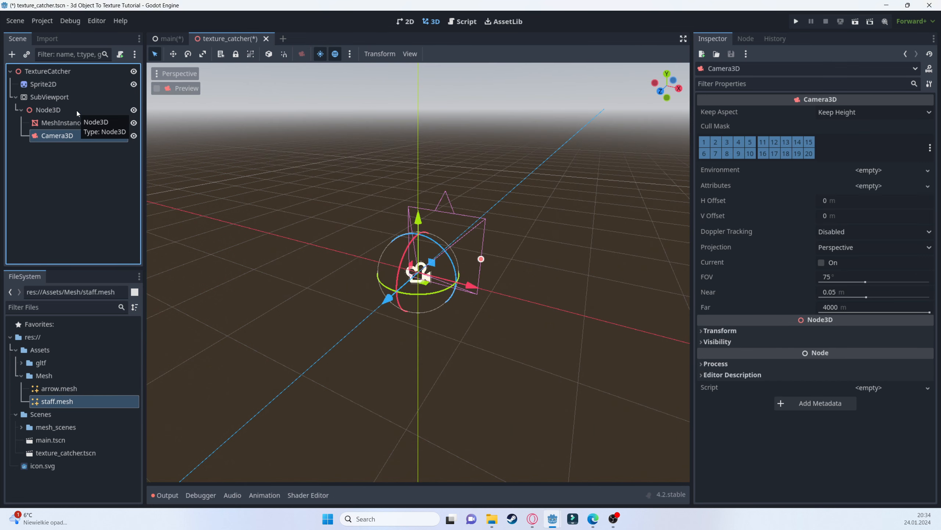
Add an OmniLight3D under the SubViewport's Node3D and duplicate it to get a second light.
right_click(77, 110)
click(128, 117)
text(Omni)
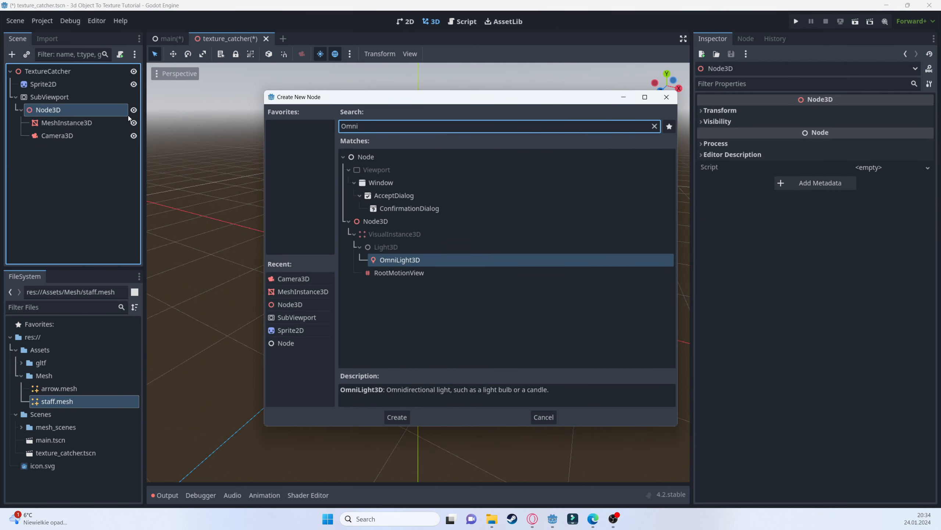
key(Return)
key(ctrl+d)
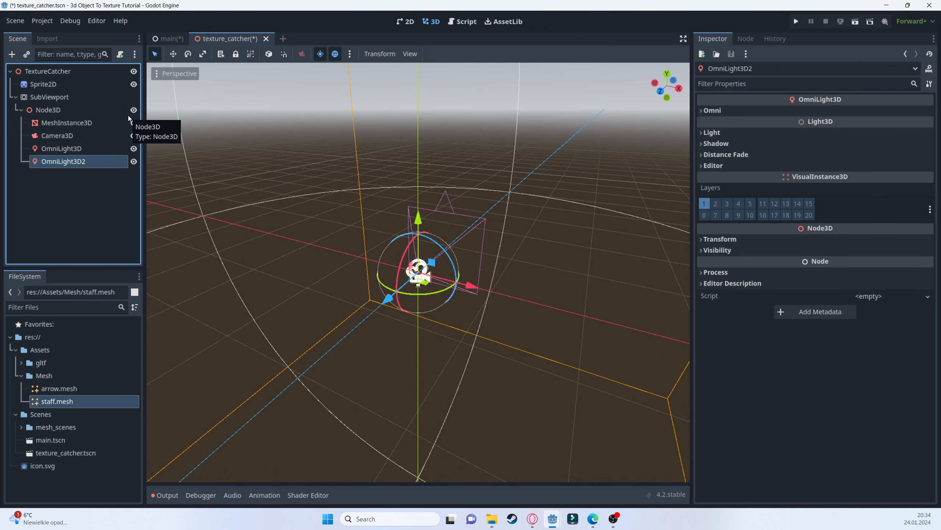
Move the two omni lights apart along the X axis to opposite sides of the camera and save the scene.
scroll(490, 179, up, 2)
scroll(490, 181, down, 3)
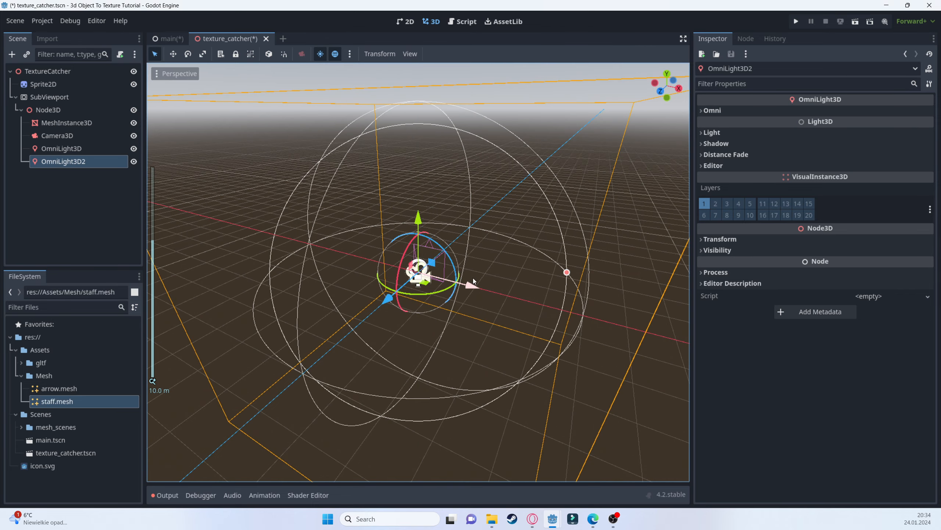
drag(473, 279, 567, 310)
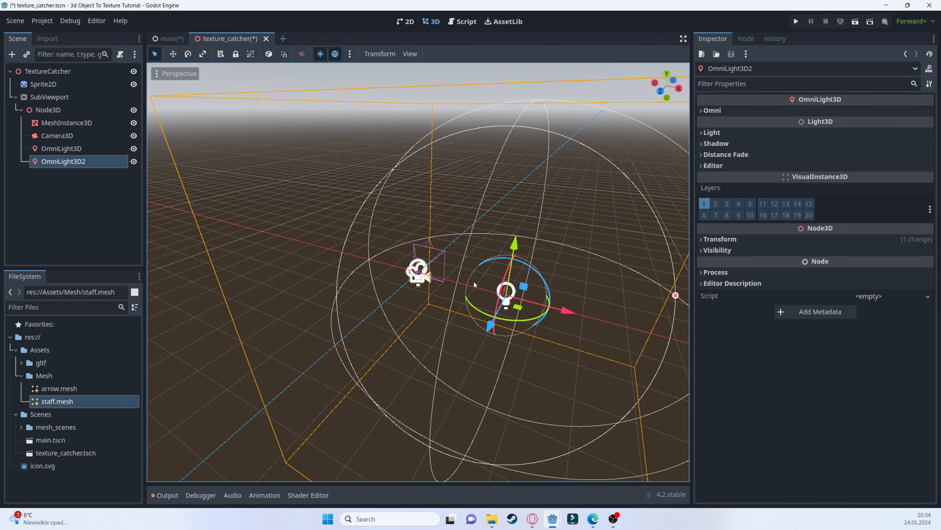
click(80, 150)
drag(468, 285, 380, 261)
key(ctrl+s)
Assign the Assets/Mesh/arrow.mesh resource as the mesh of the MeshInstance3D.
middle_drag(601, 239, 493, 254)
click(74, 122)
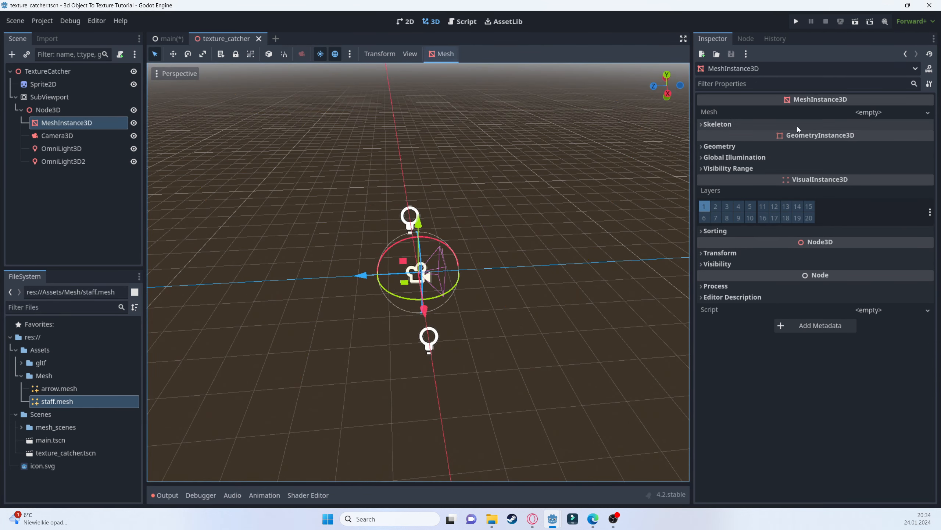
click(868, 111)
click(870, 325)
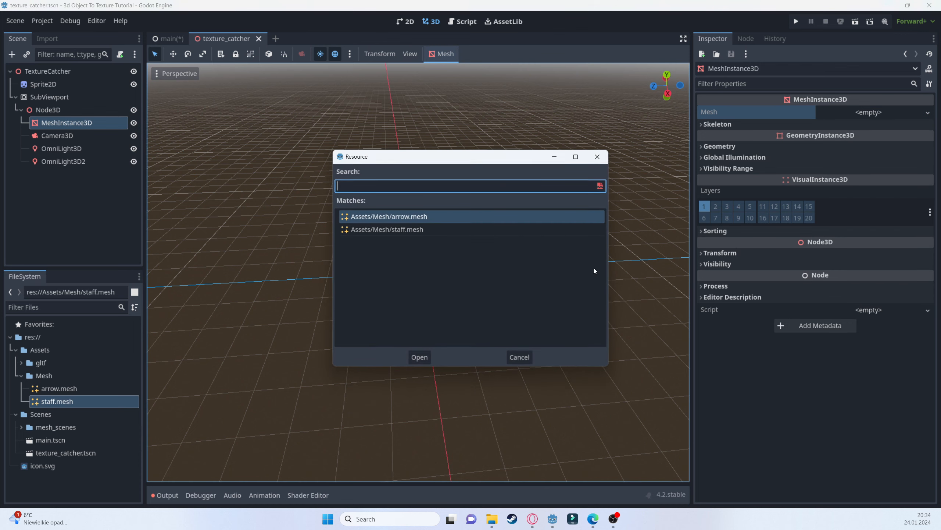
double_click(431, 217)
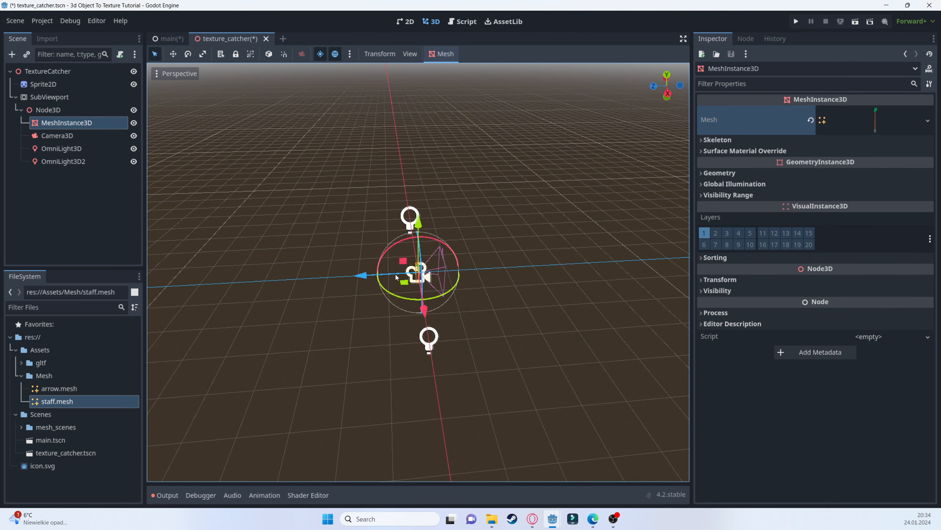
Turn on the camera preview for Camera3D to check its view.
click(57, 136)
click(157, 88)
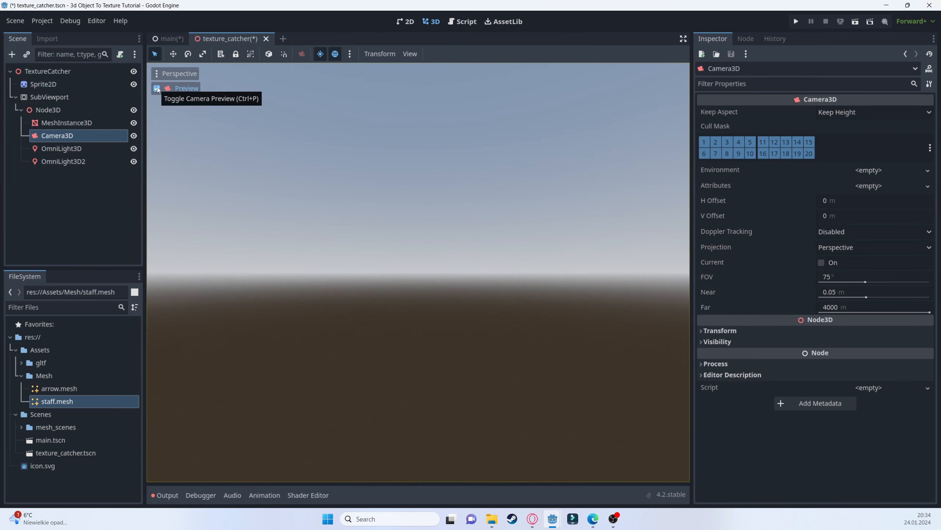
Move Camera3D back along the Z axis, away from the mesh, and save the scene.
click(157, 88)
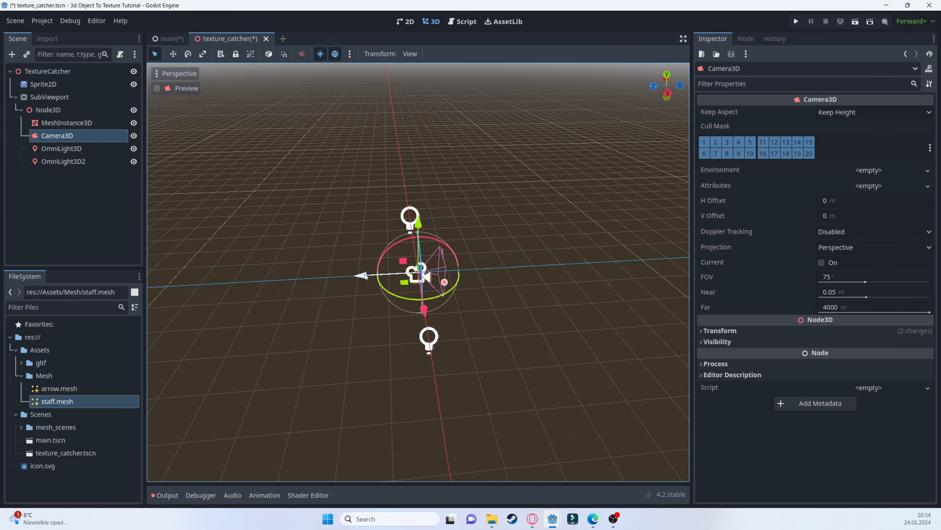
drag(362, 275, 297, 278)
key(ctrl+s)
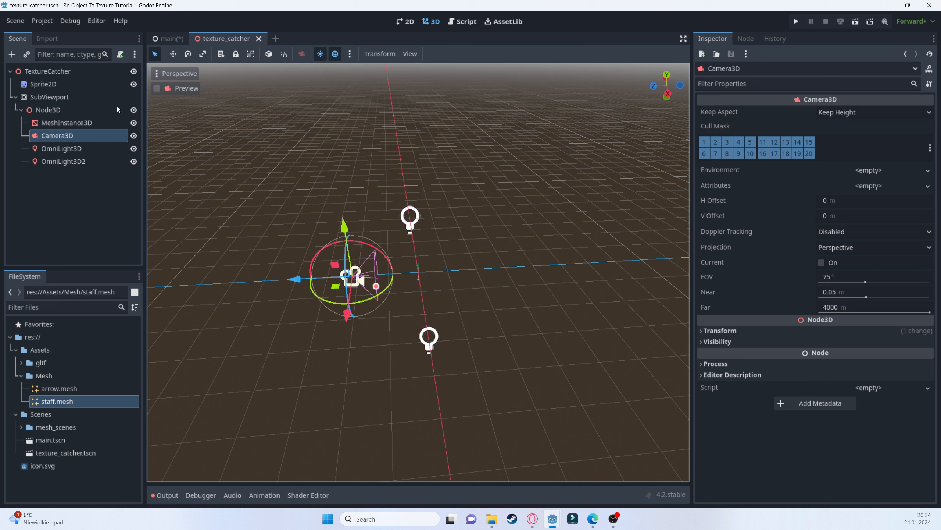
Check how the arrow mesh is framed in the Camera3D preview, then return to the normal 3D view.
click(162, 91)
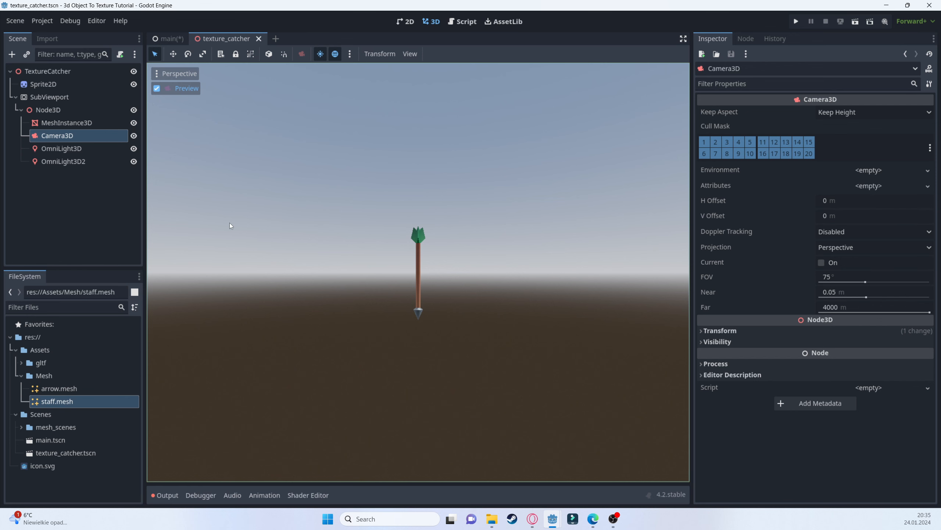
click(156, 89)
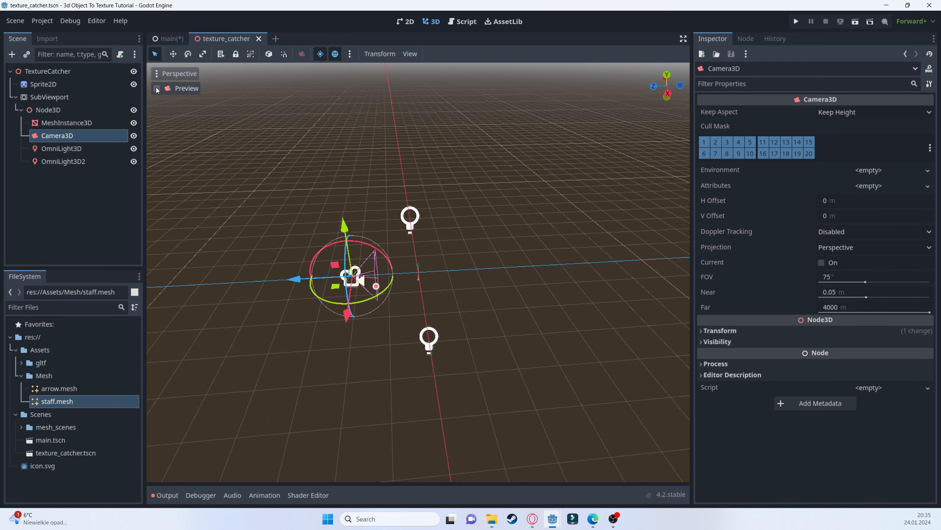
click(156, 89)
click(157, 89)
click(157, 89)
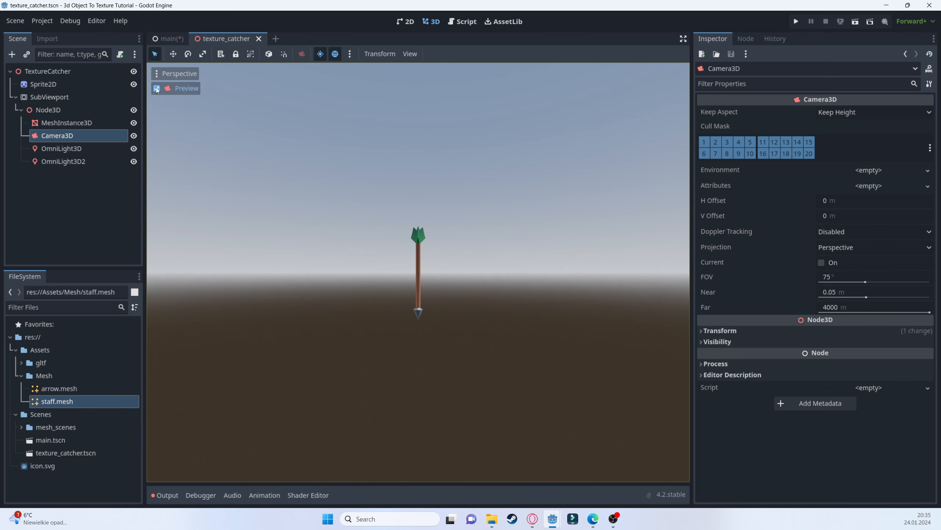
click(157, 89)
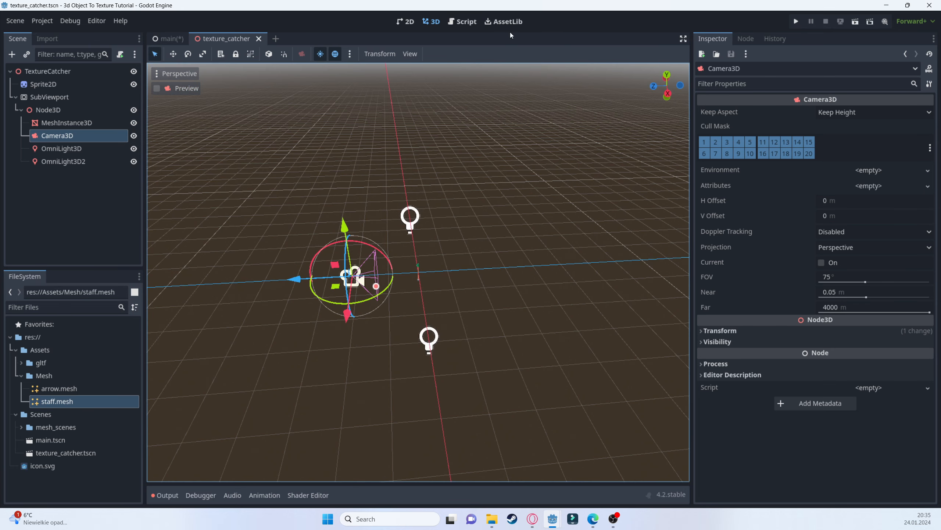
Search the asset library for "Litt", then download and install the Little Camera Preview add-on.
click(502, 26)
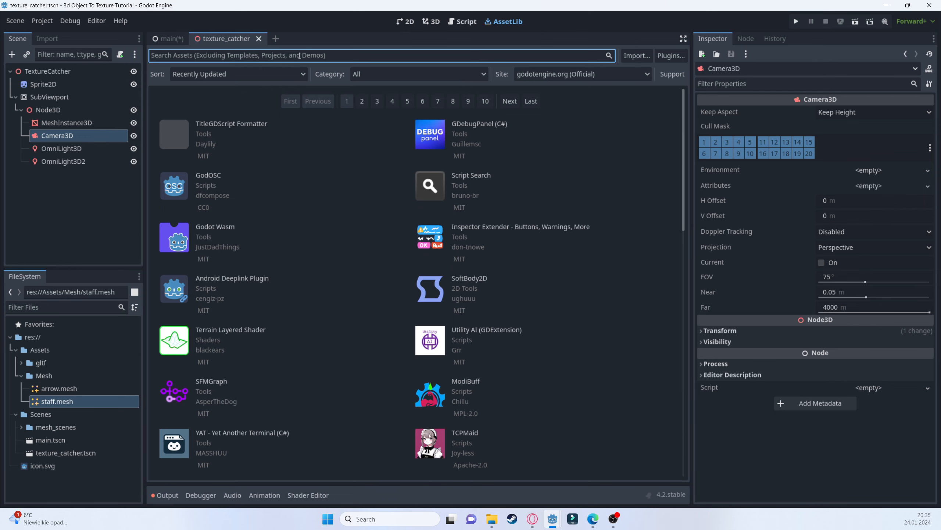
text(Litt)
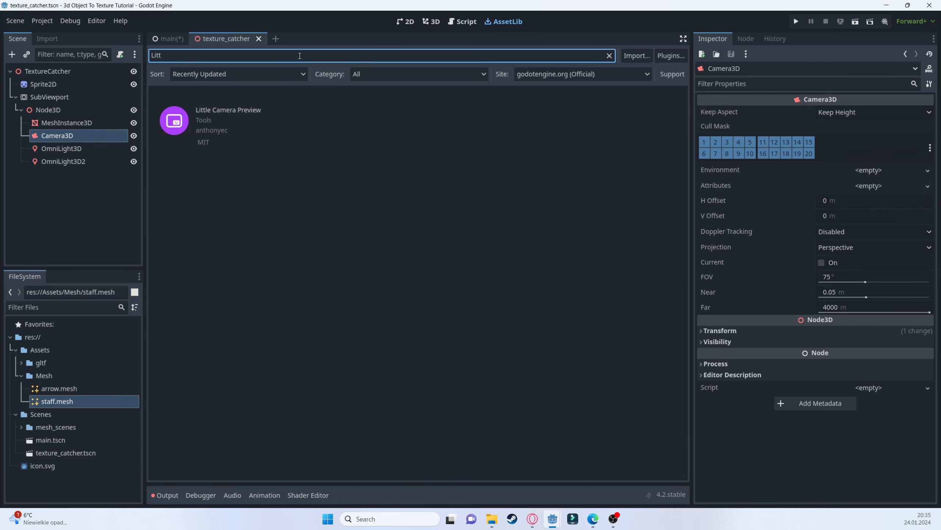
click(246, 111)
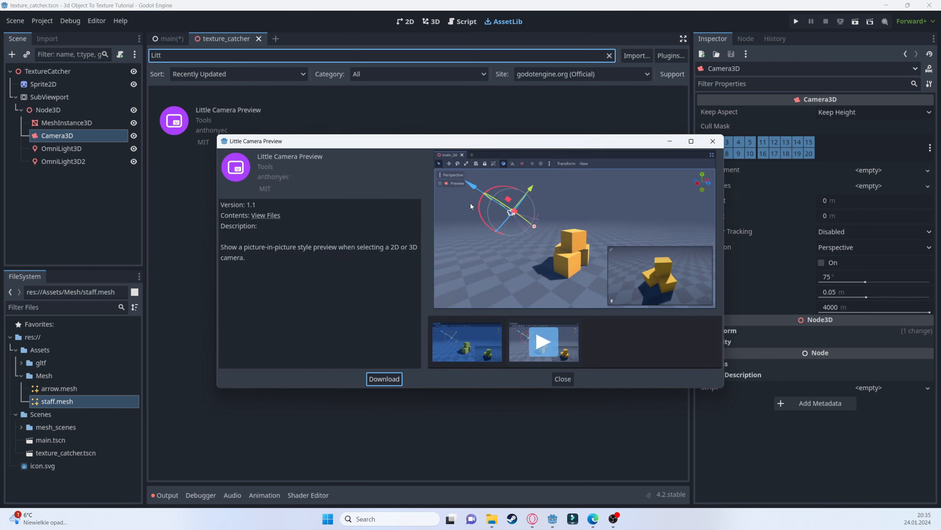
click(390, 380)
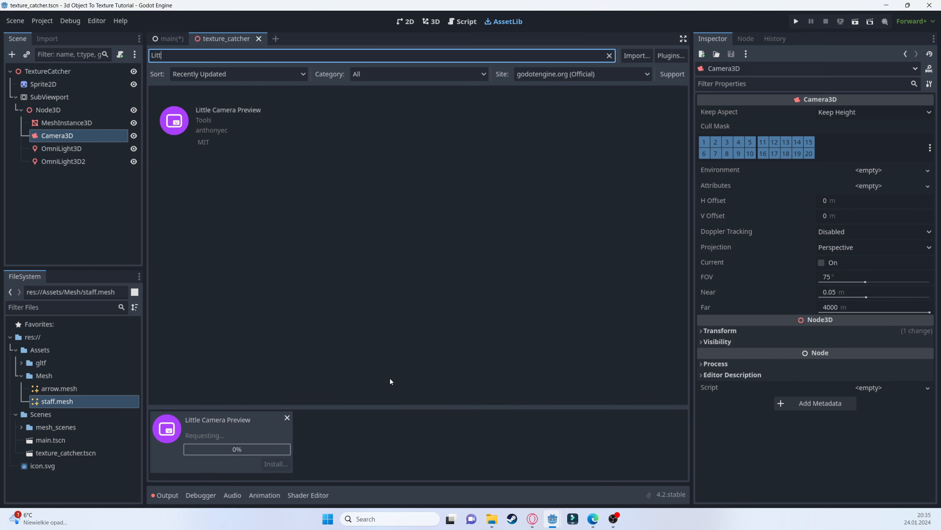
click(419, 403)
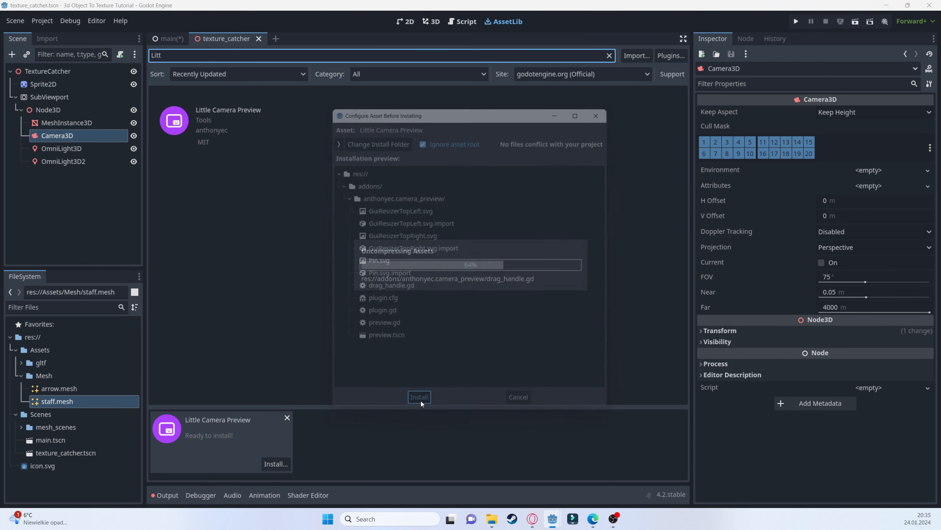
click(435, 279)
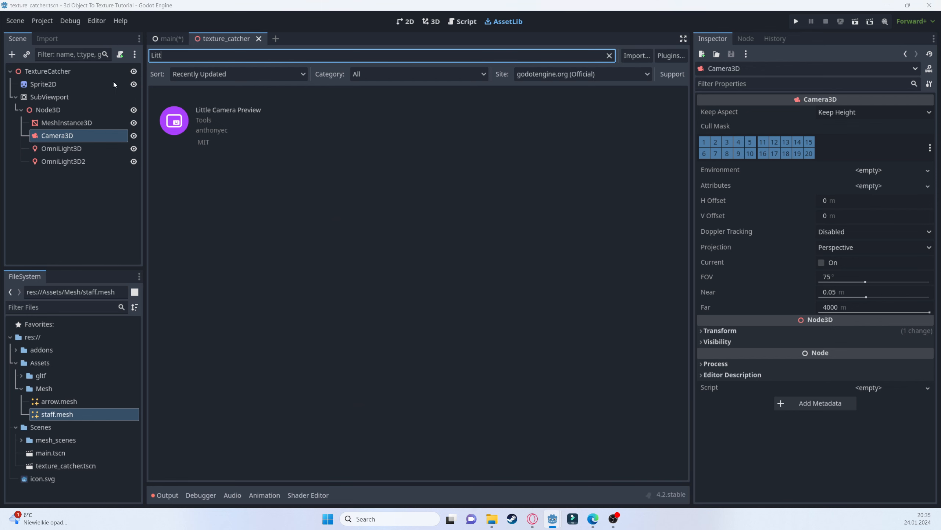
Enable the Little Camera Preview plugin in the project settings.
click(42, 21)
click(56, 34)
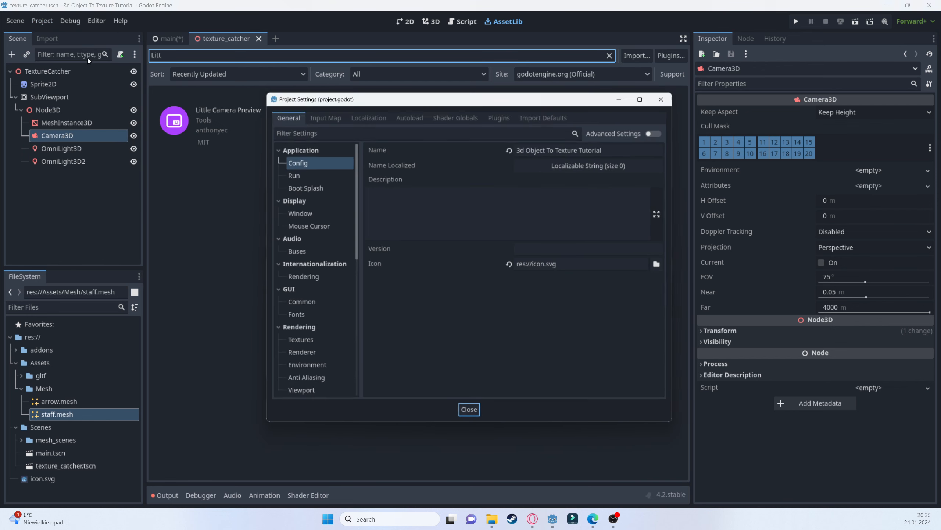
click(501, 116)
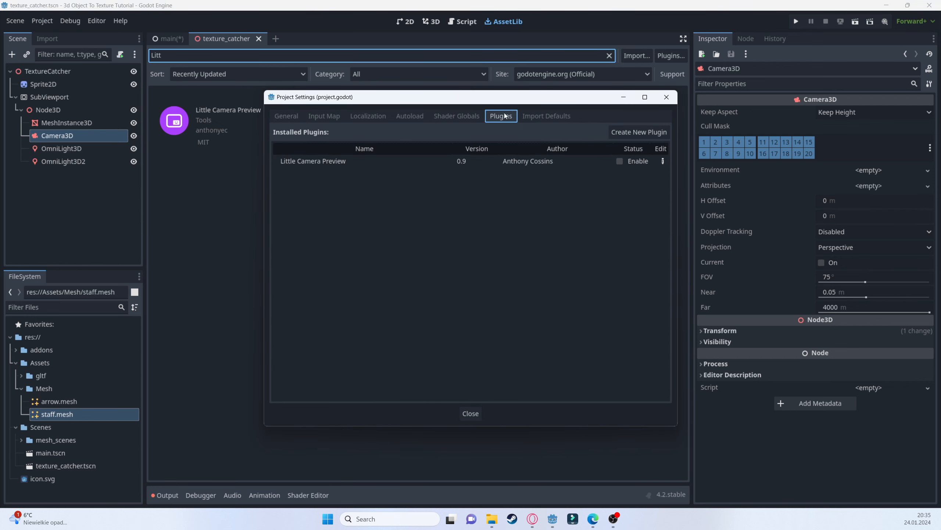
click(627, 160)
click(471, 412)
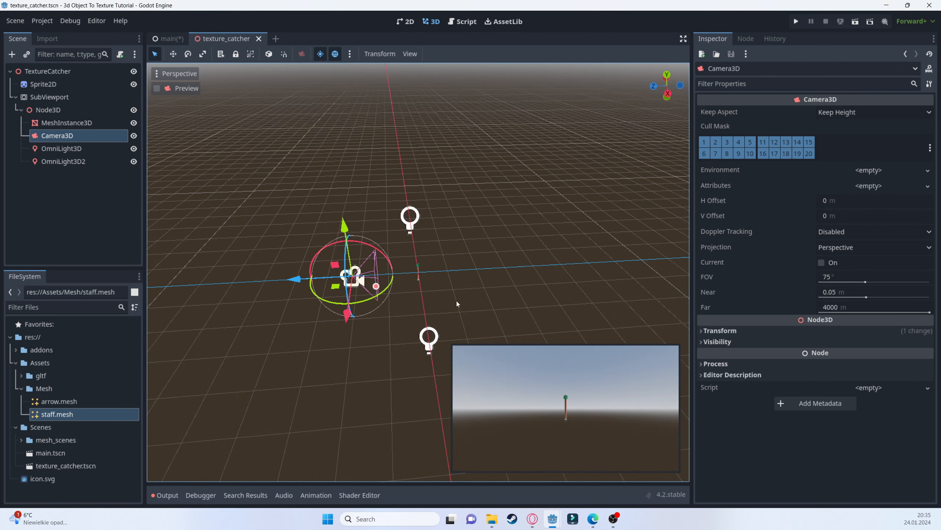
Move Camera3D closer to the mesh along the Z axis until the arrow nearly fills the preview's height.
mouse_move(478, 344)
drag(302, 280, 353, 281)
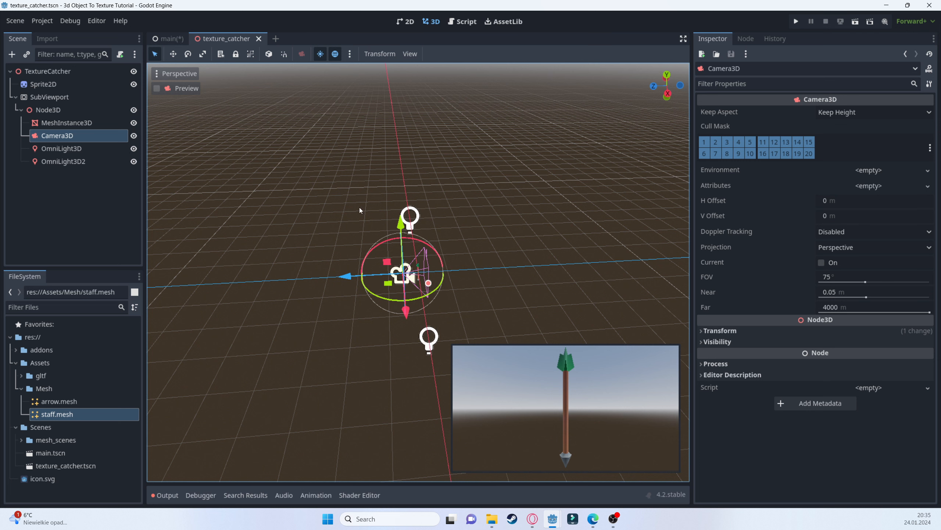
Attach a new GDScript to the TextureCatcher root node, saved as texture_catcher.gd in a new res://Scripts folder.
click(68, 70)
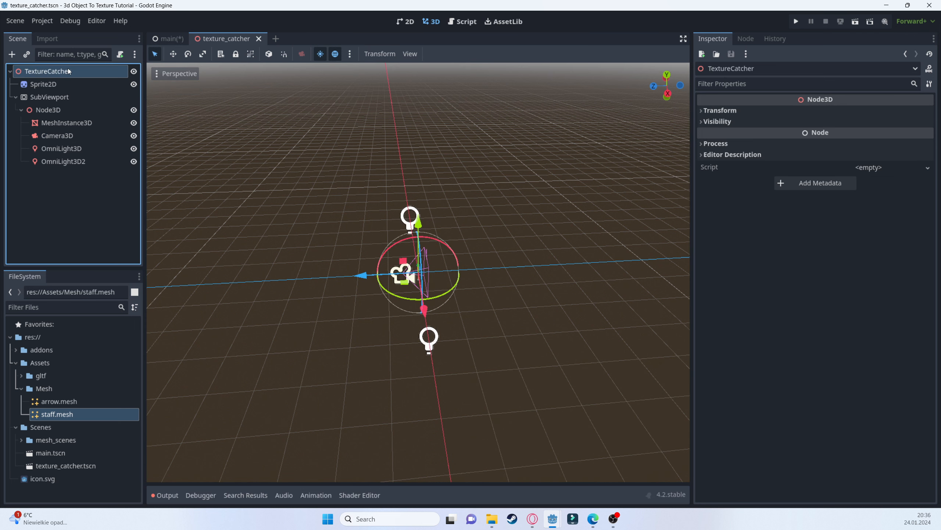
click(120, 55)
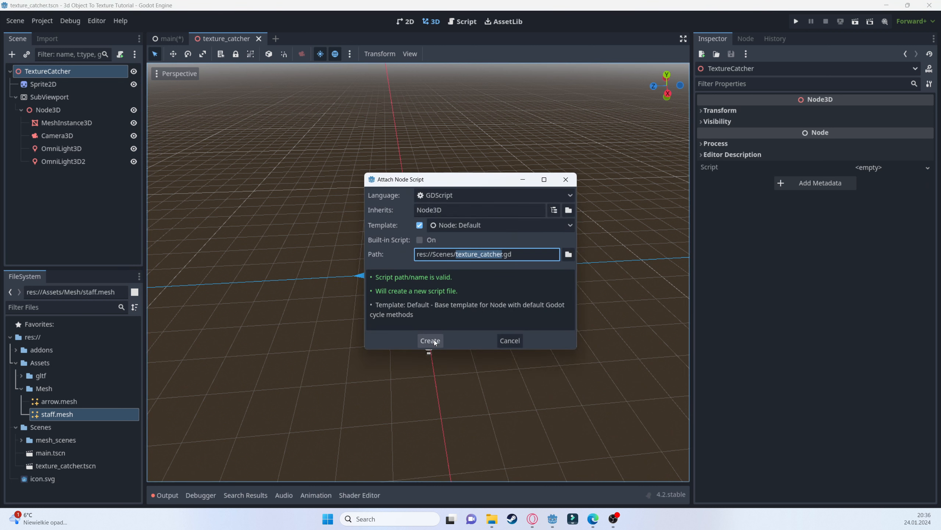
click(569, 254)
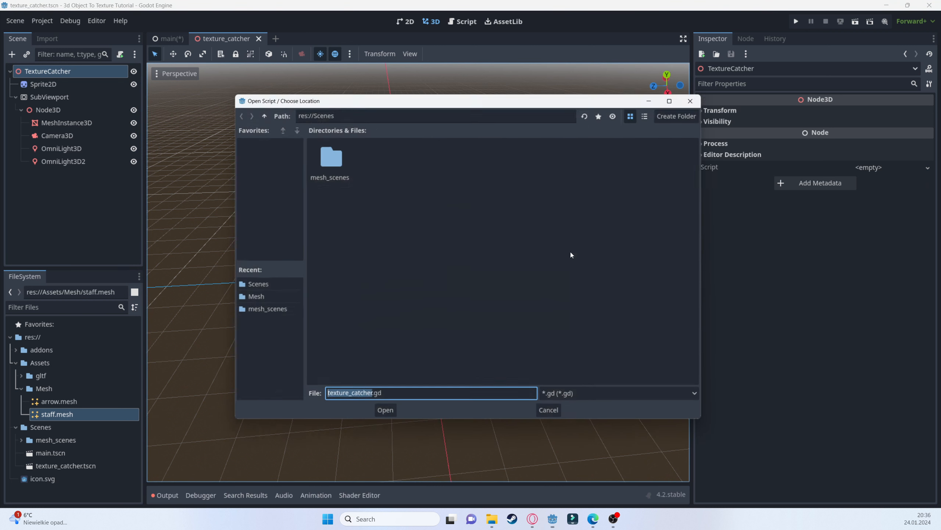
click(260, 113)
right_click(509, 234)
click(531, 239)
text(Scripts)
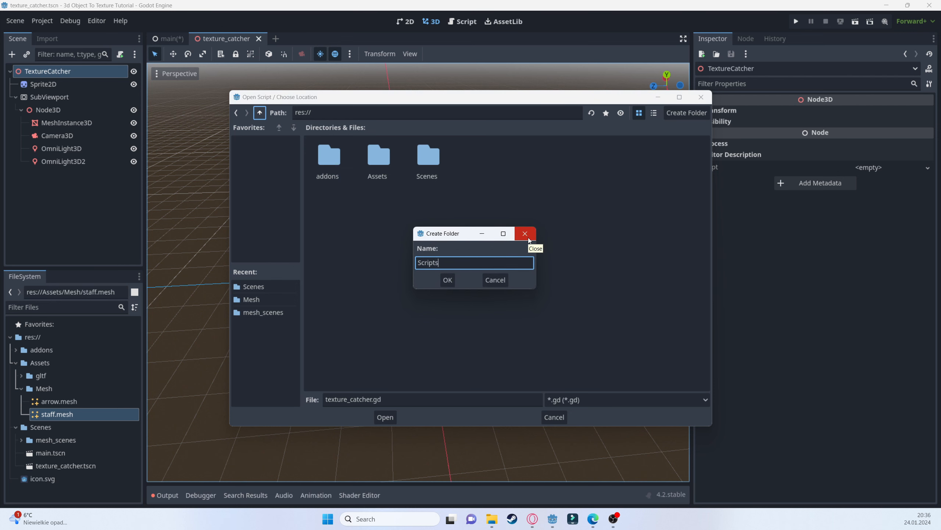
key(Return)
click(387, 421)
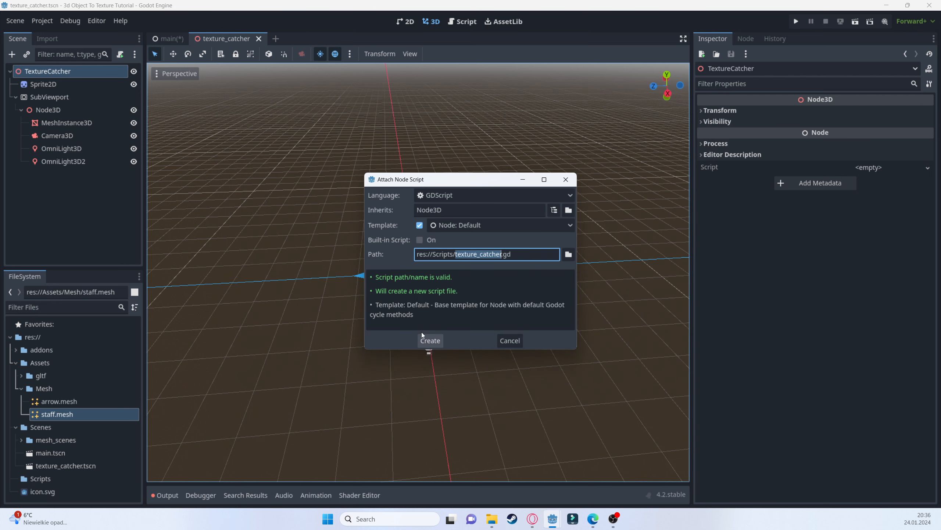
click(431, 340)
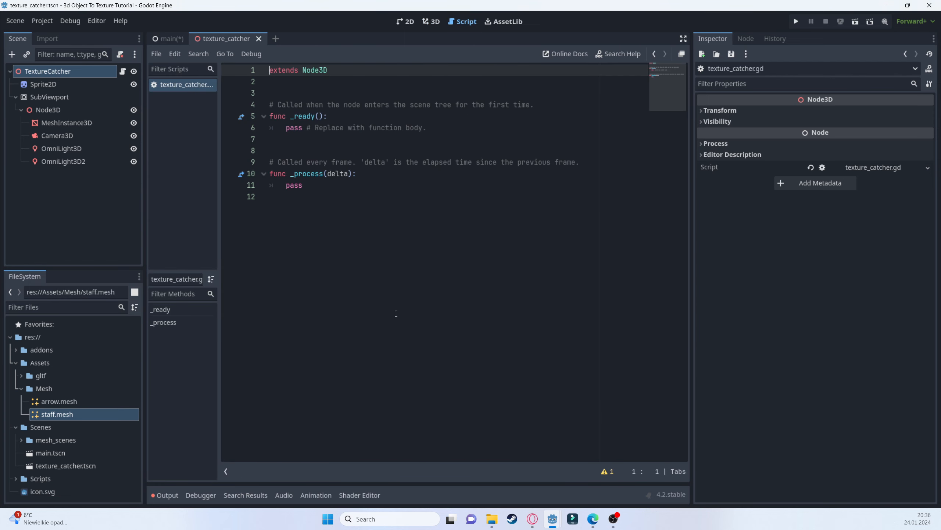
drag(395, 311, 244, 101)
key(BackSpace)
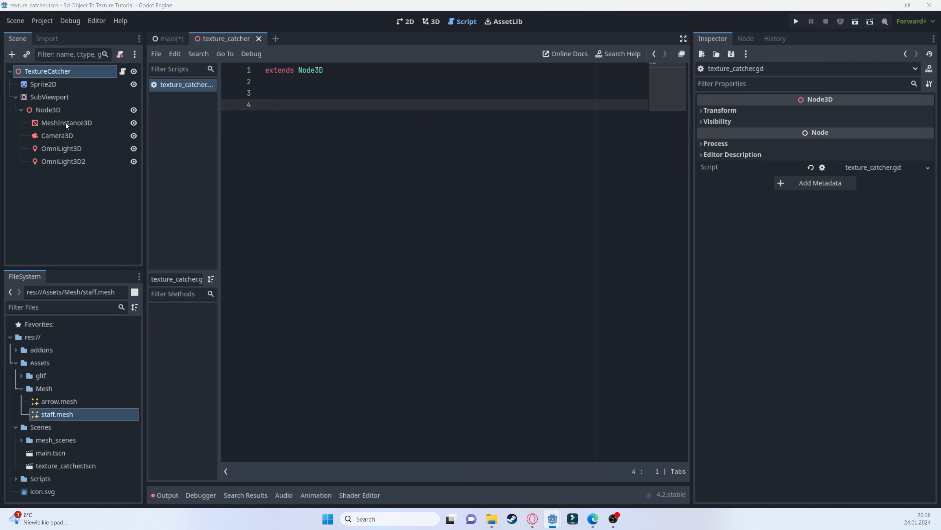
drag(49, 97, 272, 91)
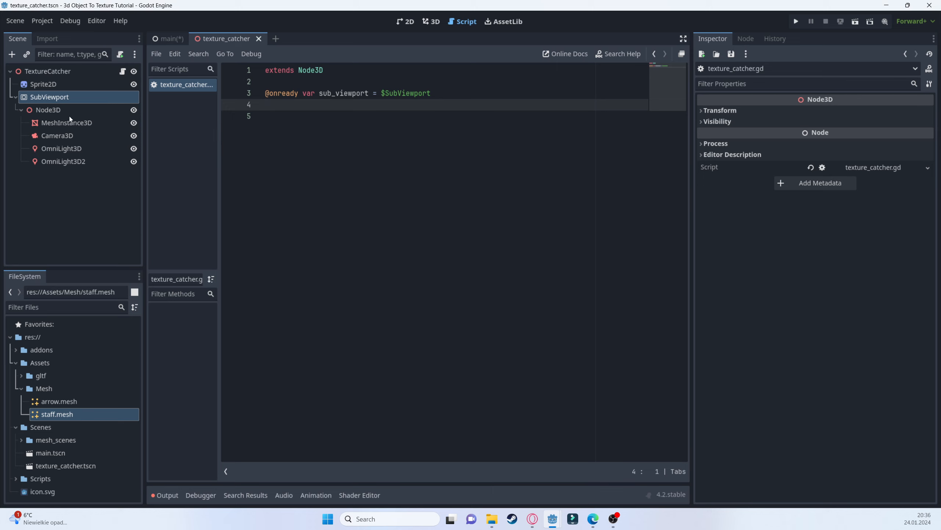
ctrl+drag(73, 125, 301, 104)
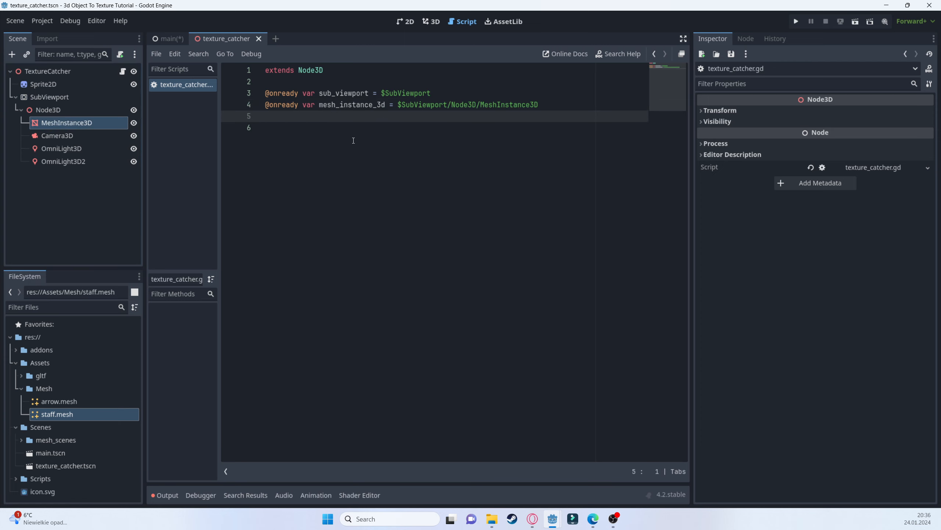
Declare the exported variables mesh_to_snapshot of type ArrayMesh and snapshot_name of type String below the node references.
key(Return)
key(Return)
text(@)
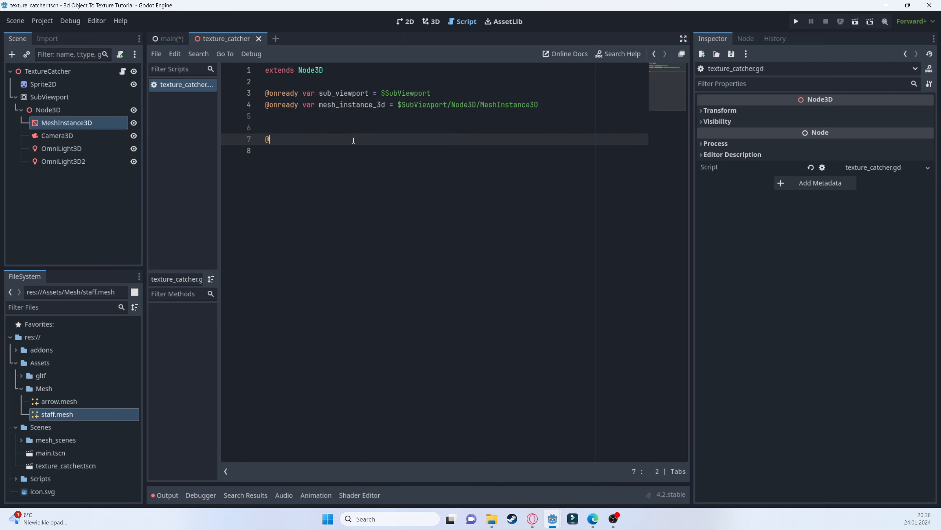
text(export var mesh_to_snapshot: ArrayMesh)
key(Return)
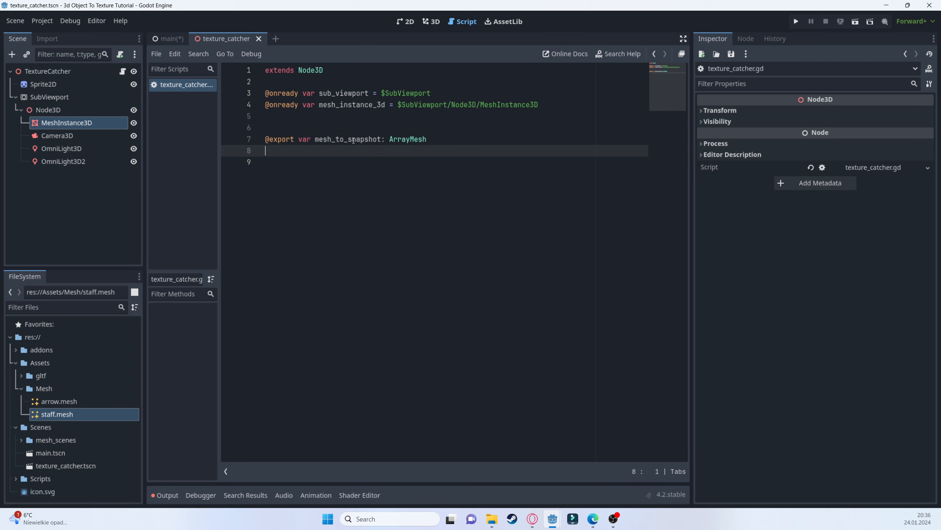
text(@)
key(Return)
text(var snapshot_name: String)
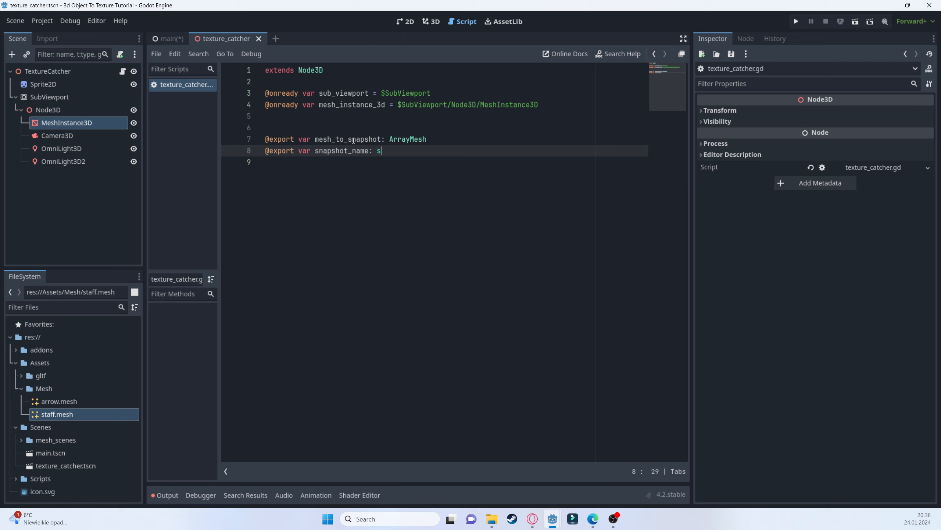
key(Return)
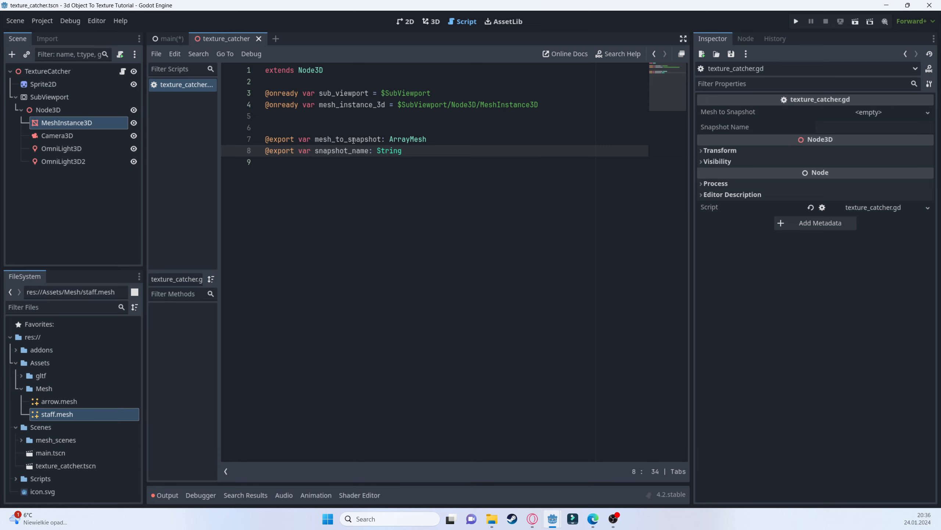
key(Return)
key(Return)
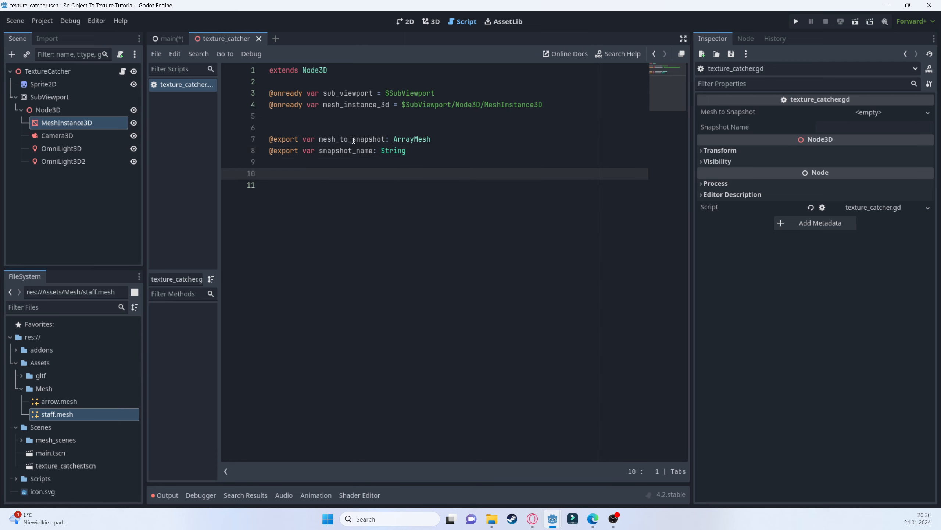
Save the pending changes in the main scene and return to the texture_catcher scene.
click(163, 39)
click(211, 39)
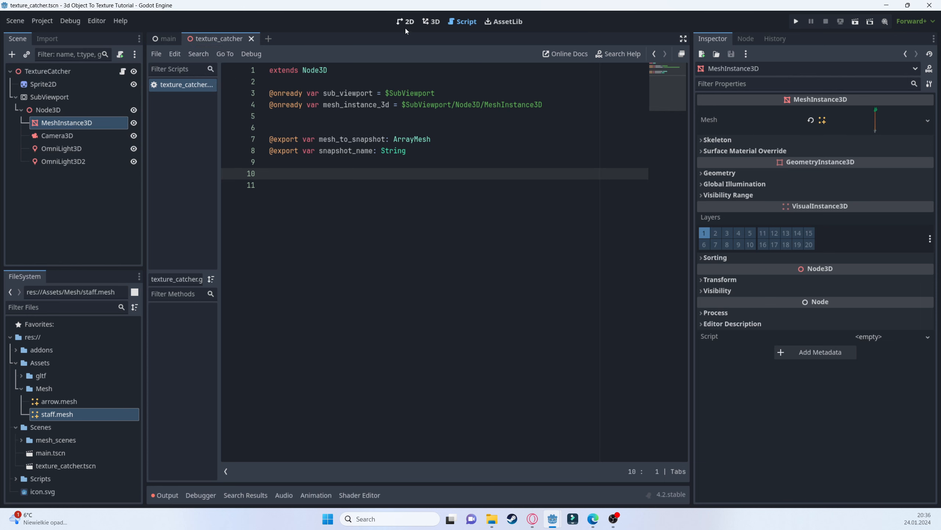
Give Sprite2D a new ViewportTexture that takes its image from the SubViewport.
click(431, 23)
click(52, 86)
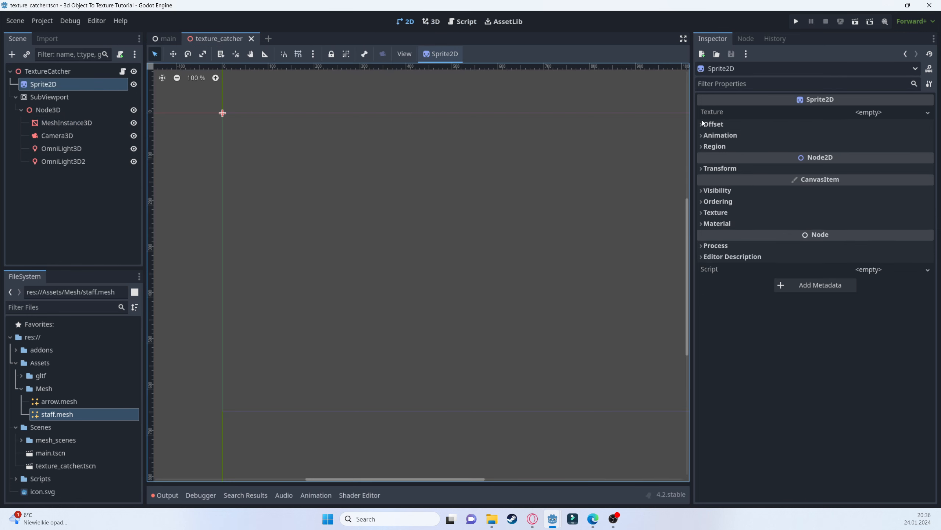
click(868, 112)
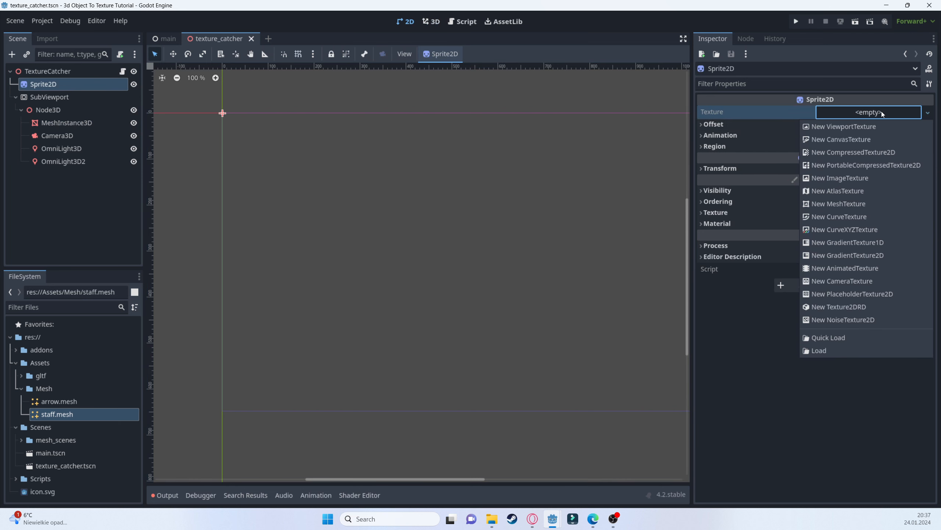
click(861, 127)
double_click(435, 157)
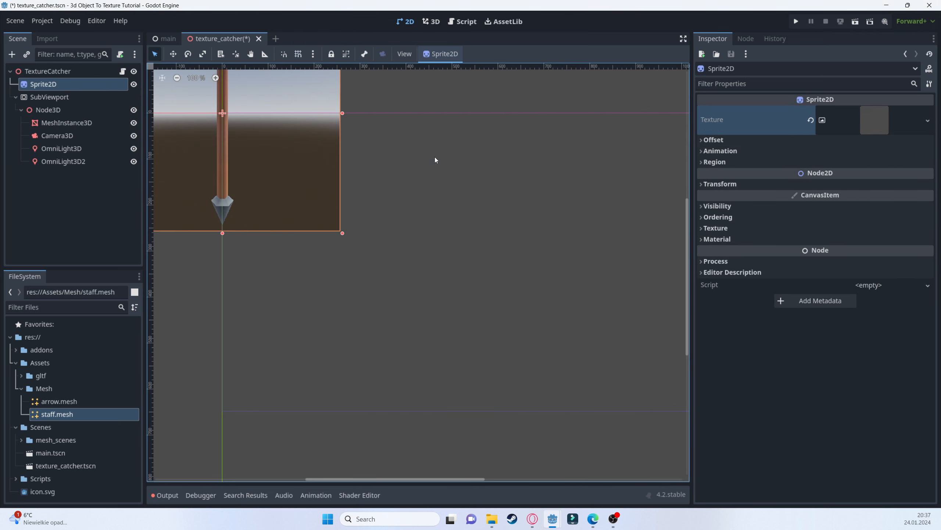
scroll(265, 193, down, 4)
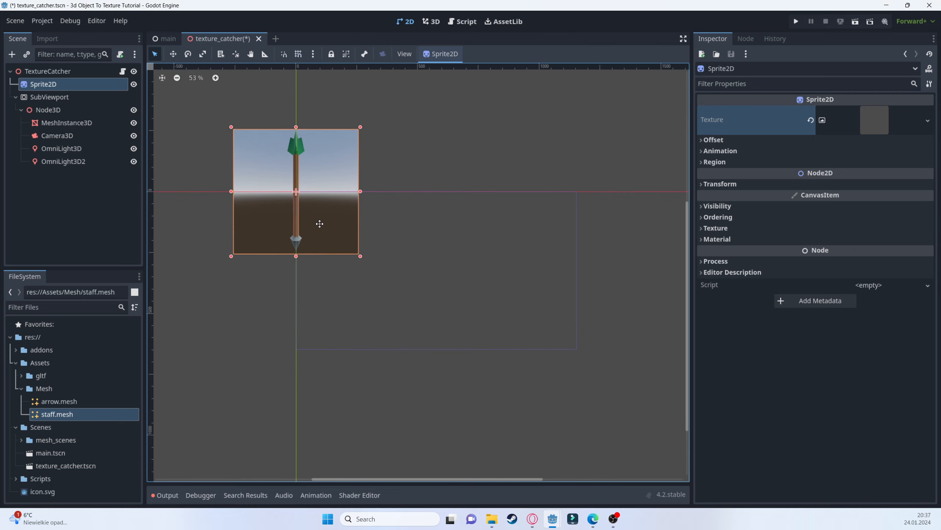
Save the texture_catcher scene with the SubViewport image assigned to Sprite2D.
scroll(319, 227, up, 4)
scroll(283, 260, down, 1)
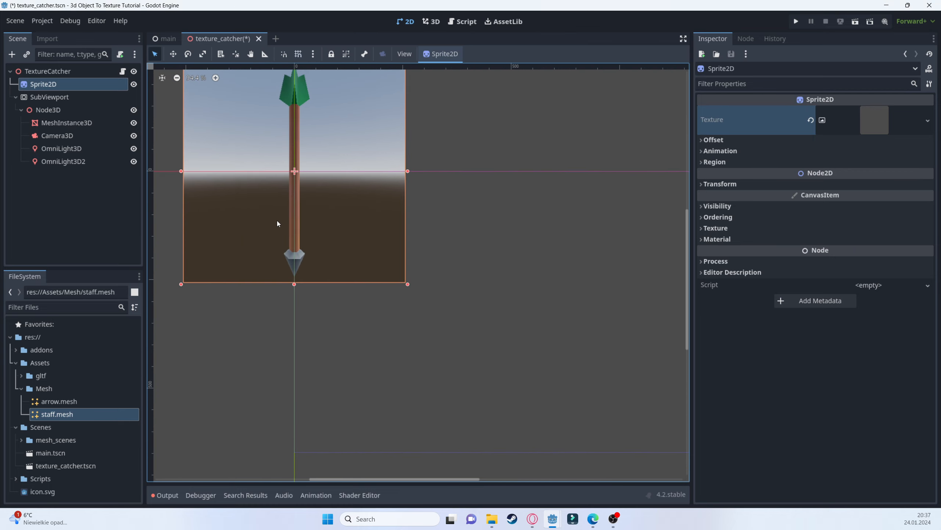
middle_drag(298, 199, 301, 245)
middle_drag(317, 199, 340, 207)
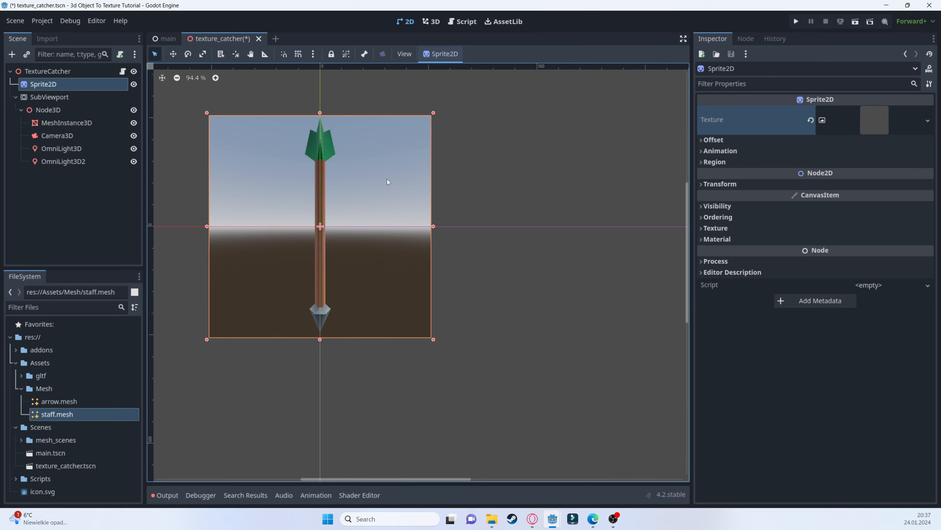
key(ctrl+s)
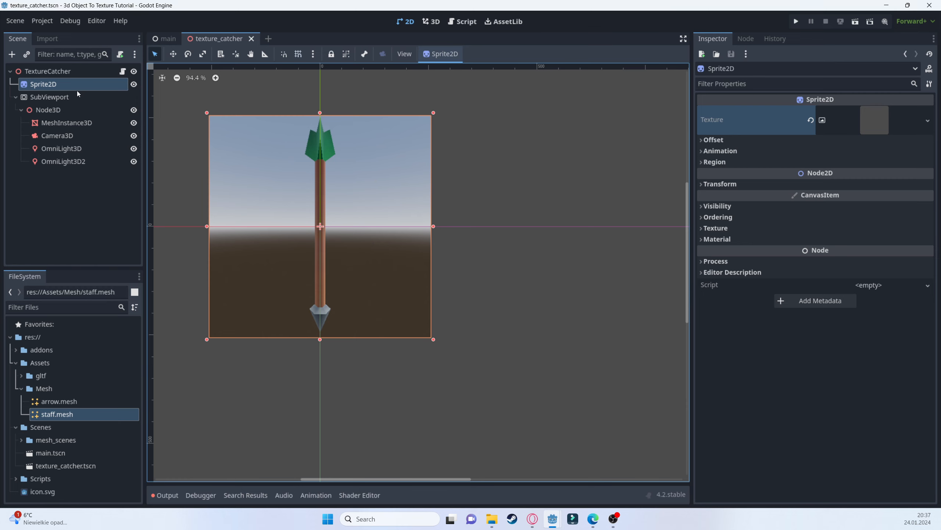
Filter the SubViewport's properties for "tran" and enable Transparent BG.
click(61, 97)
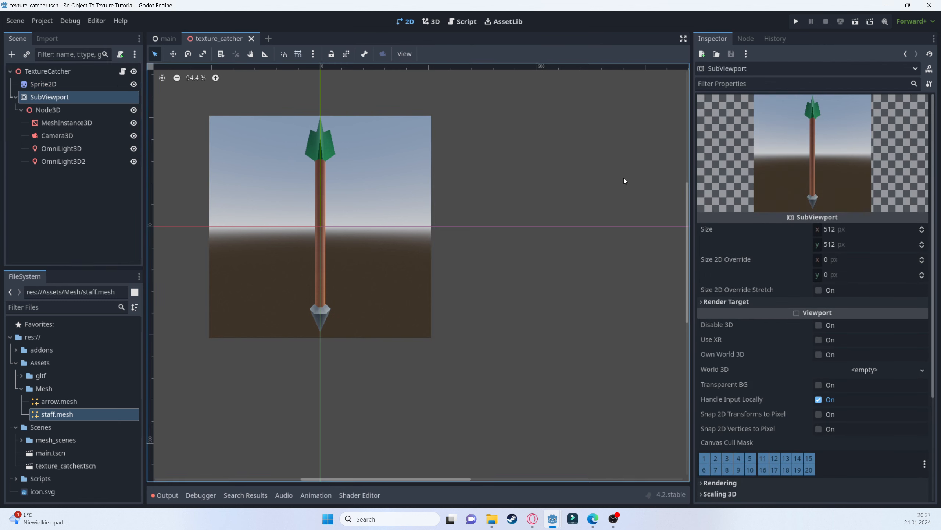
click(735, 85)
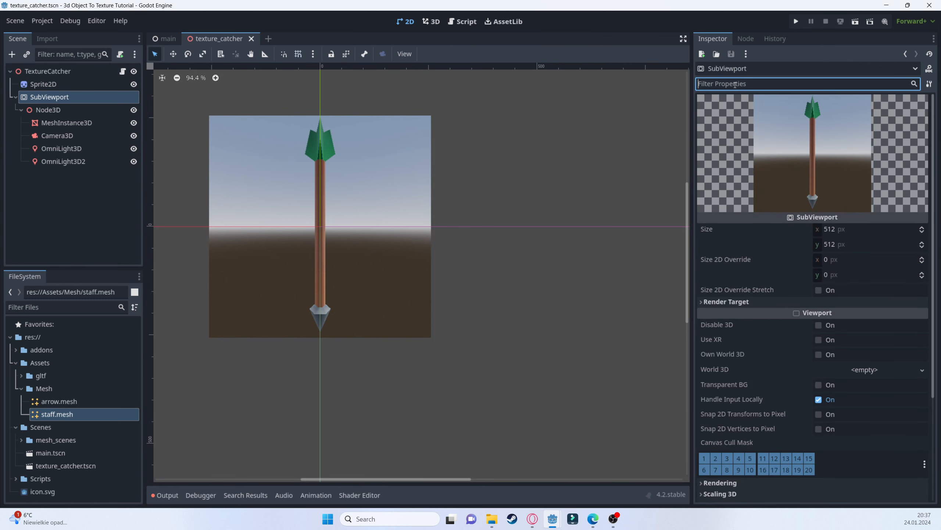
text(tran)
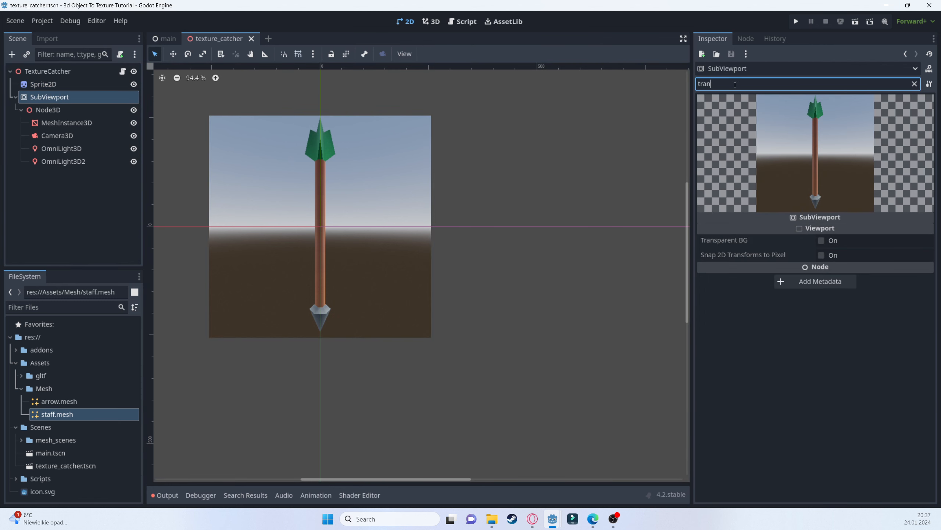
click(831, 241)
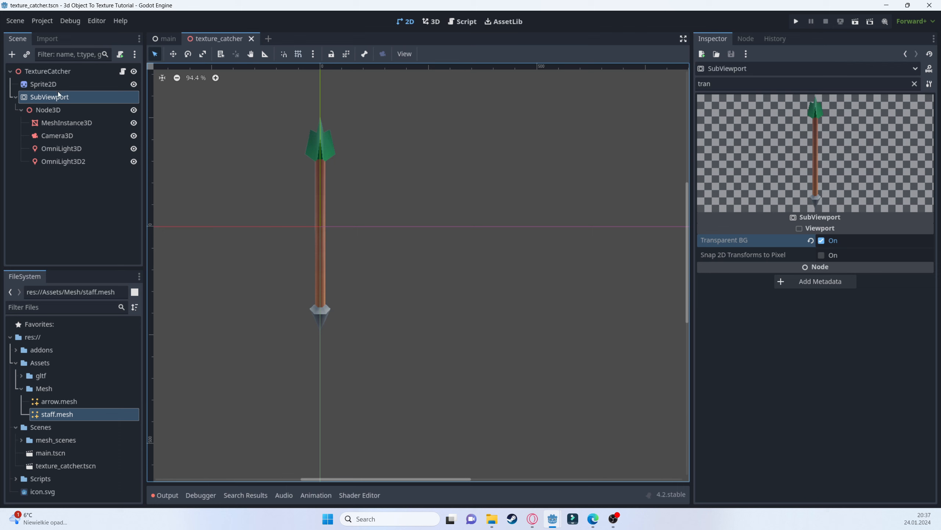
Clear the property filter, review Sprite2D's available texture types, and inspect MeshInstance3D.
click(48, 85)
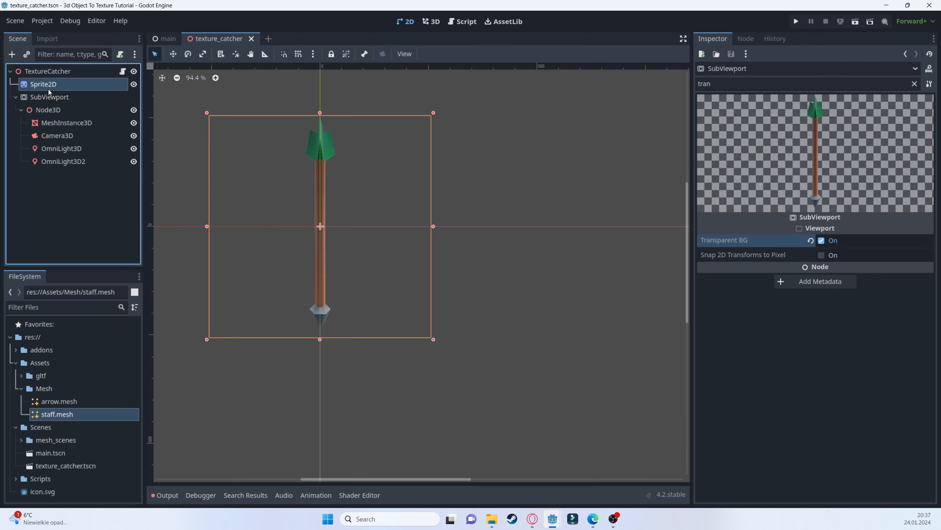
double_click(727, 85)
key(BackSpace)
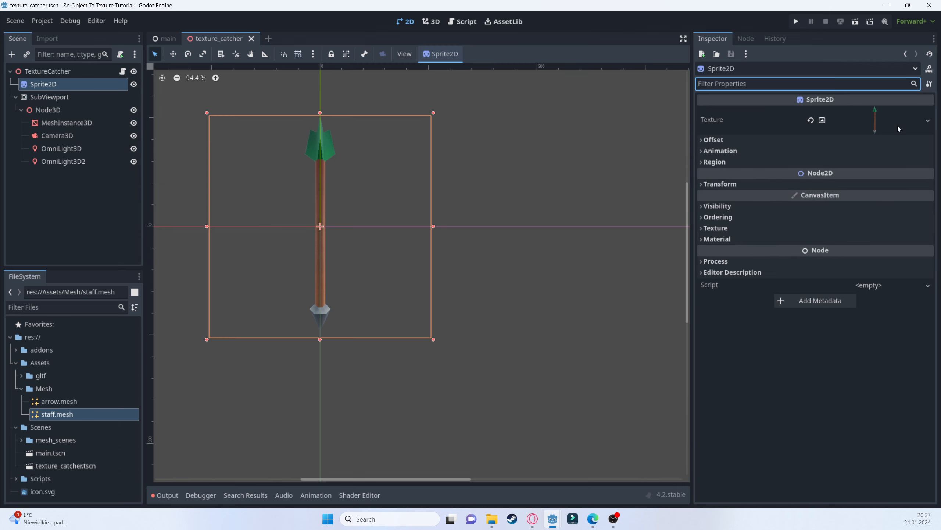
click(927, 122)
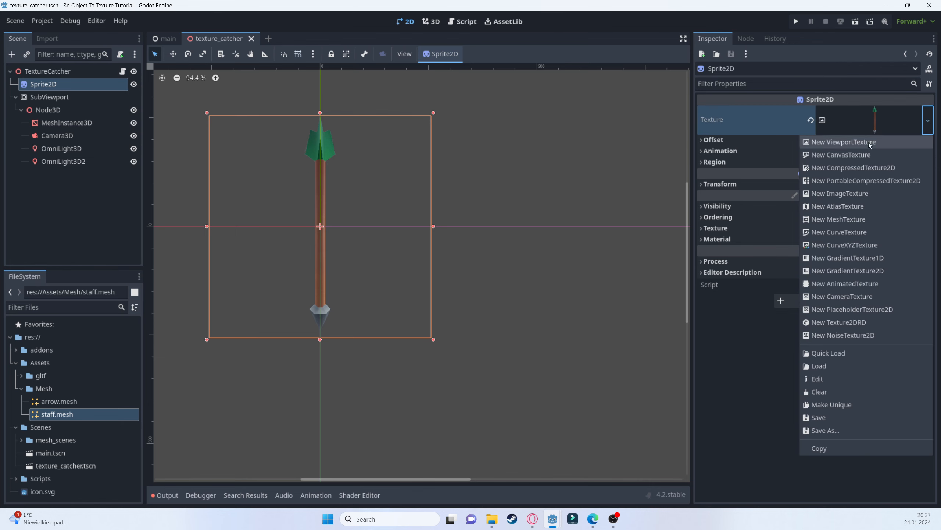
click(118, 198)
click(67, 122)
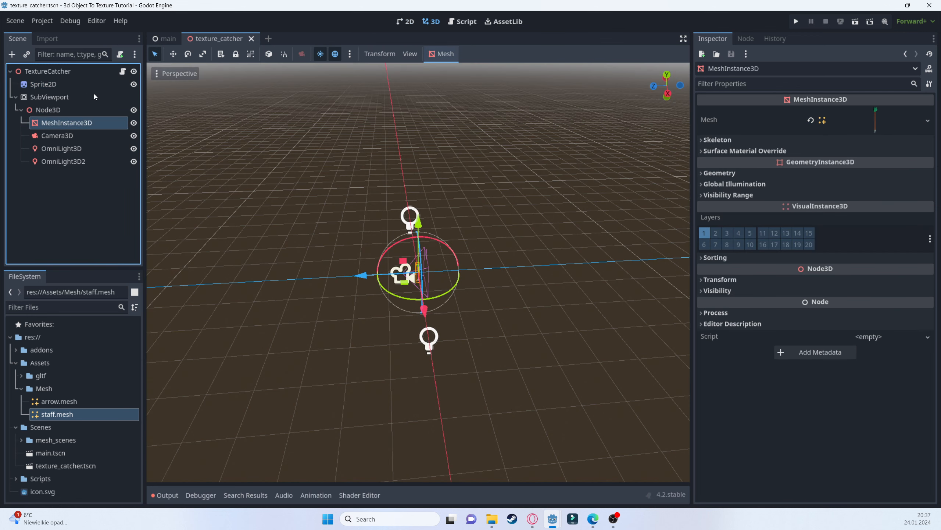
Add a _ready() function to the TextureCatcher script that assigns mesh_to_snapshot to mesh_instance_3d.mesh.
click(123, 71)
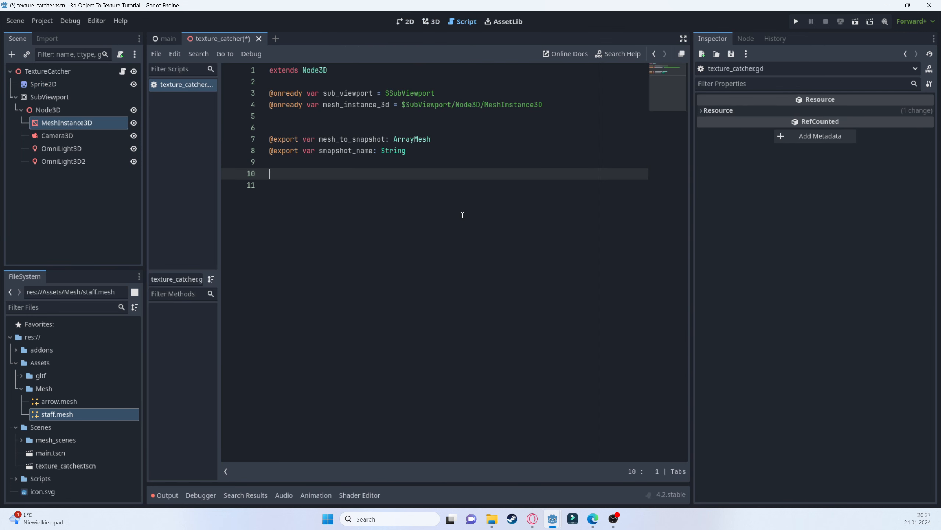
text(func _ready)
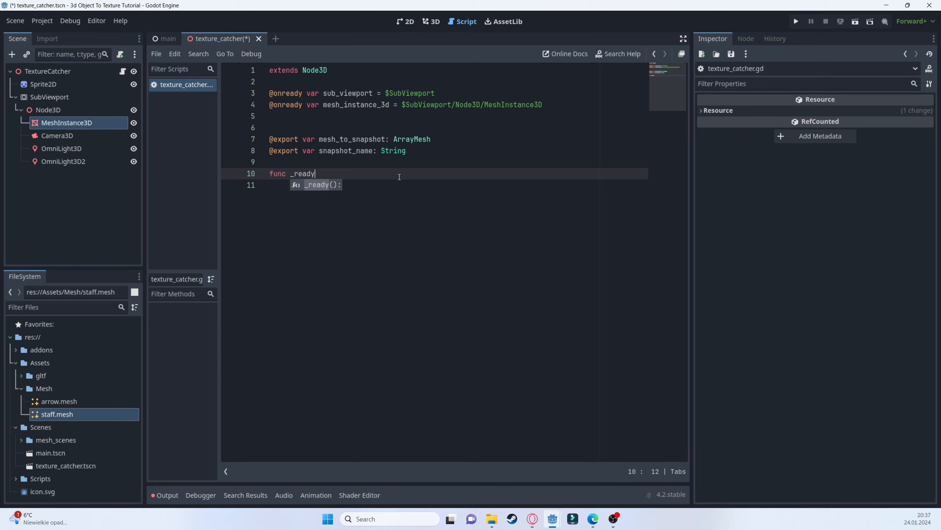
key(Return)
key(Return)
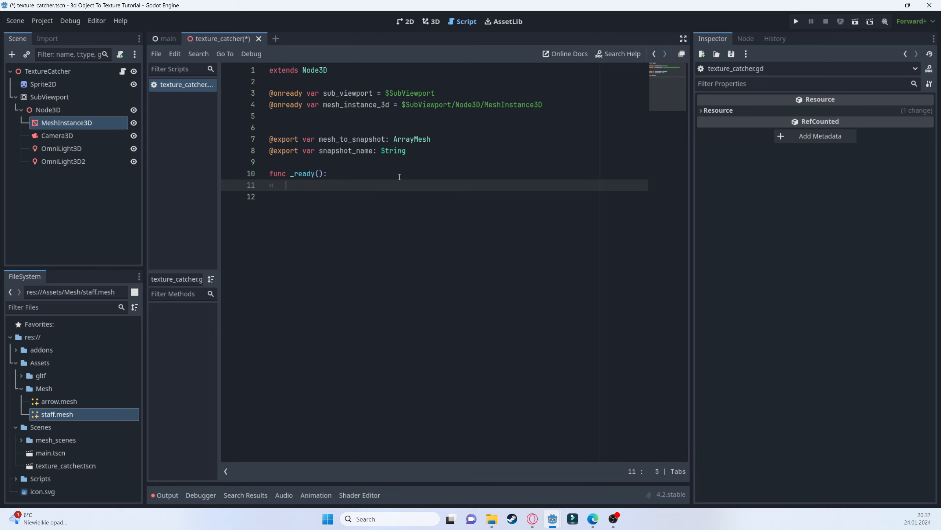
text(mesh)
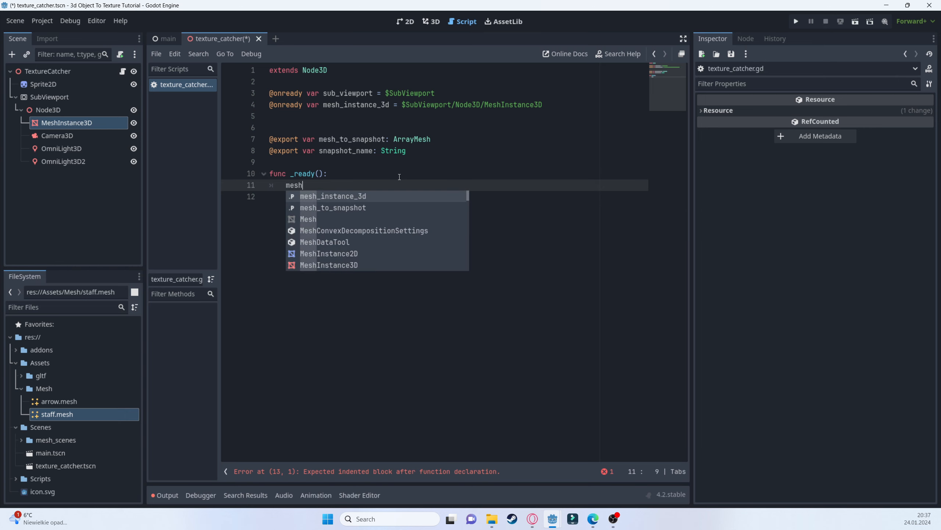
key(Return)
text(.mesh = )
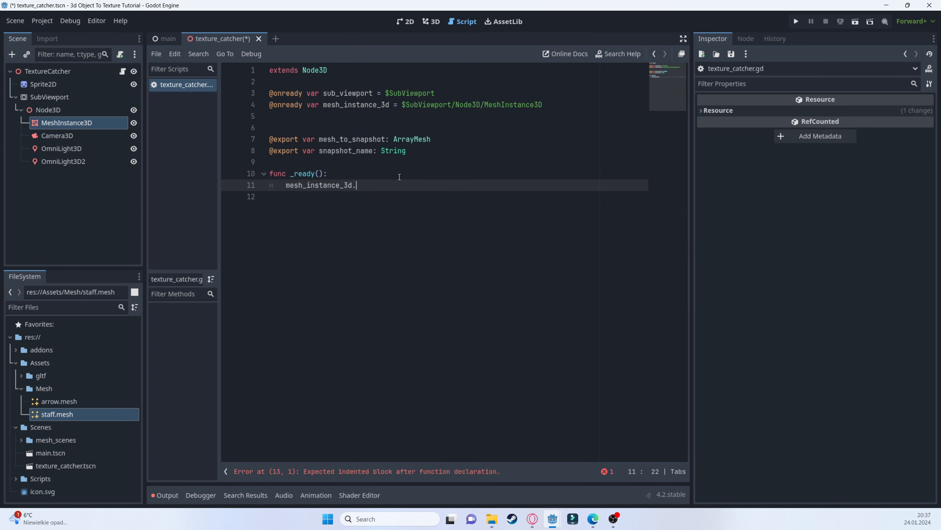
text(mes)
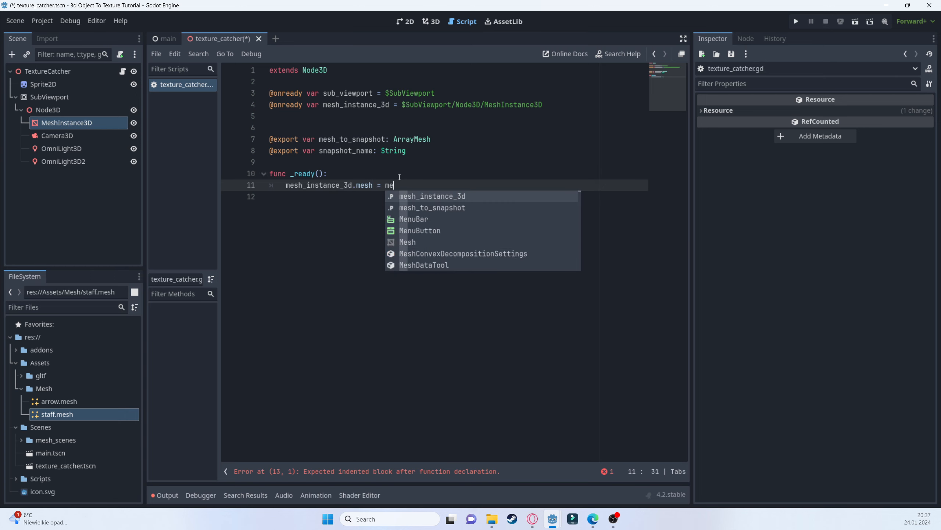
key(Down)
key(Return)
Add await get_tree().create_timer(0.5).timeout after the mesh assignment in _ready() and save the script.
key(Return)
text(awit)
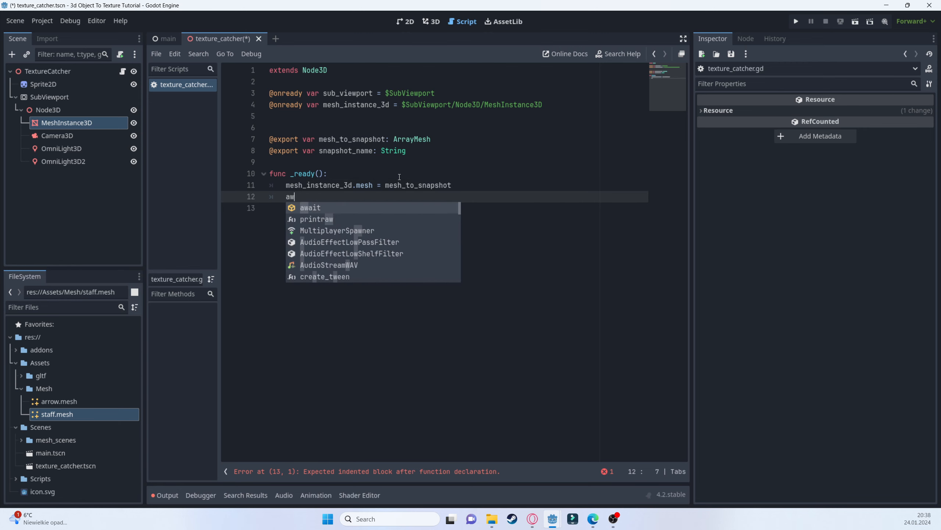
key(Return)
text(ge)
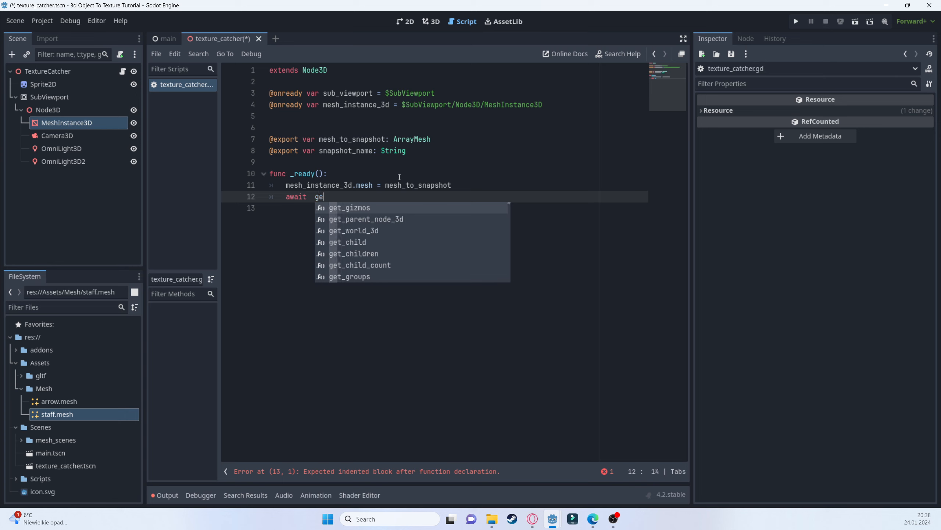
text(t_tre)
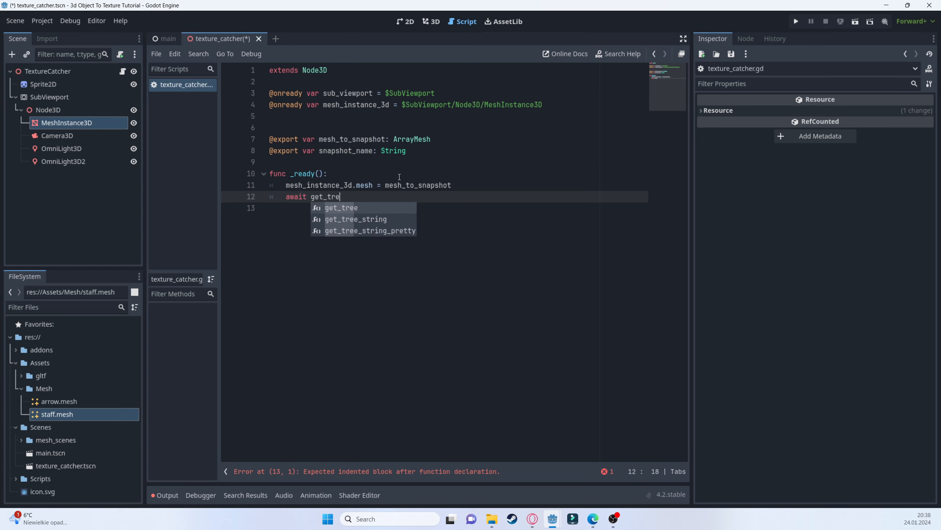
key(Return)
text(.create)
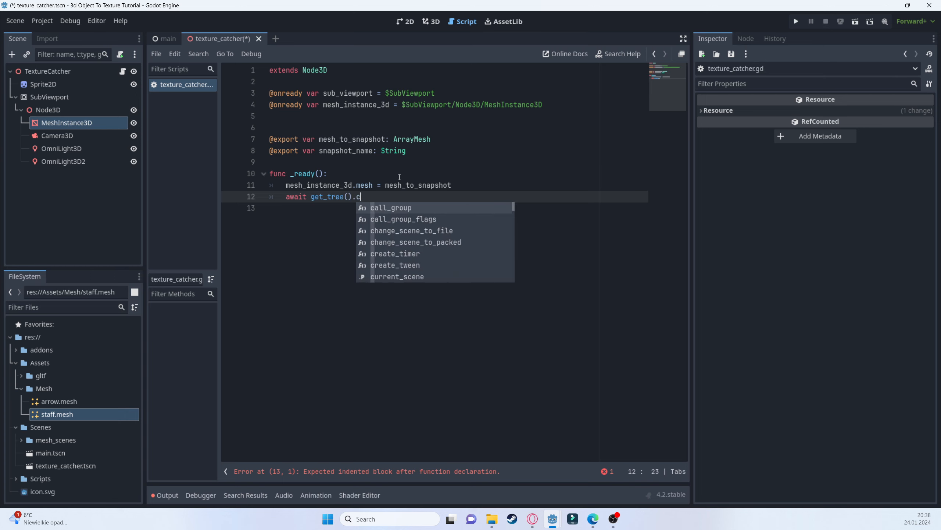
key(Return)
text(0.5))
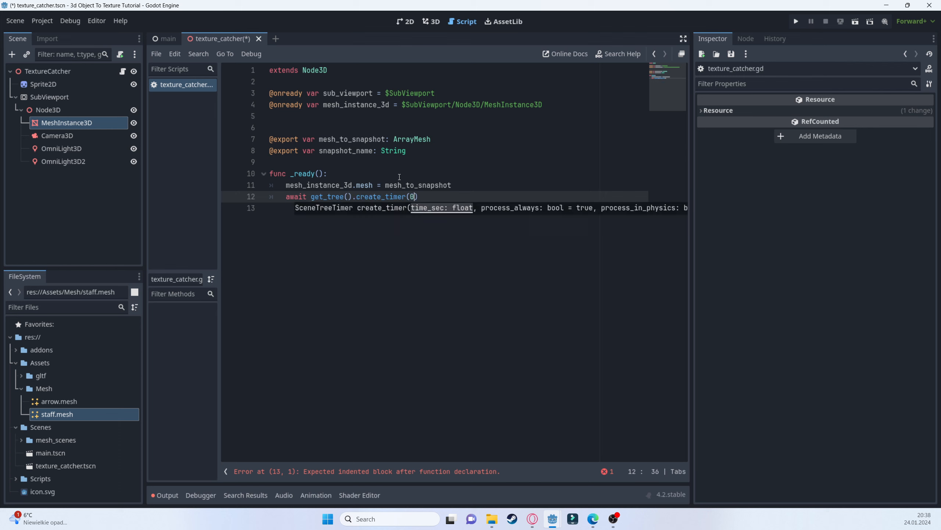
text(.timeout)
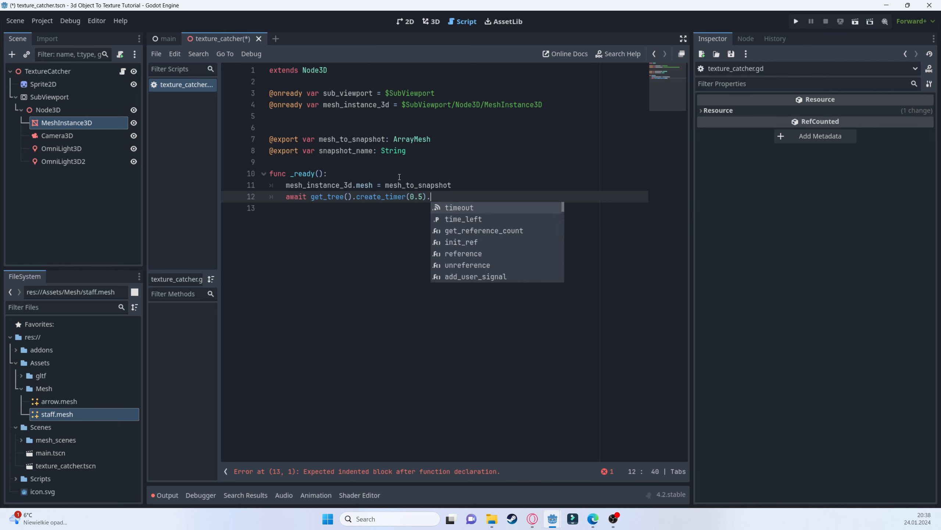
key(Return)
key(ctrl+s)
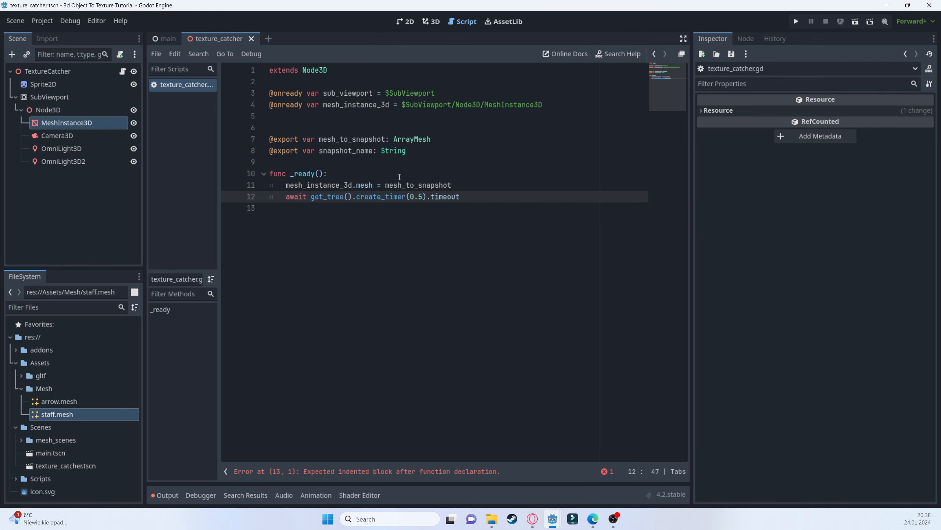
Declare the variable img from sub_viewport.get_viewport() below the timer line in _ready().
key(Return)
text(var img =)
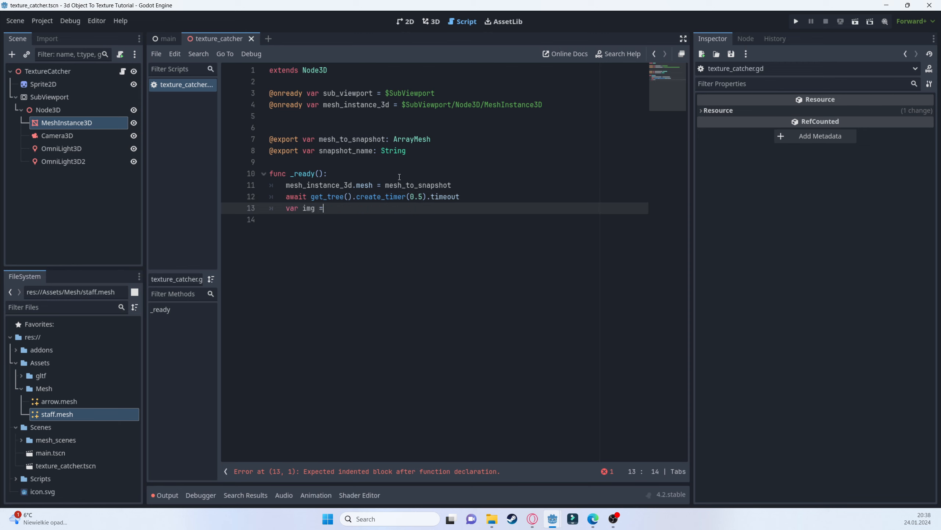
text( su)
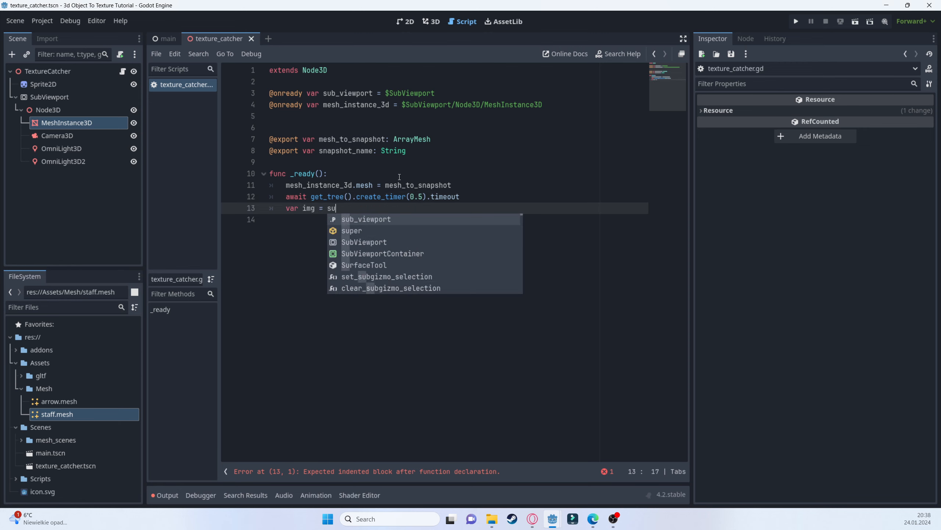
text(b_viewport.get_v)
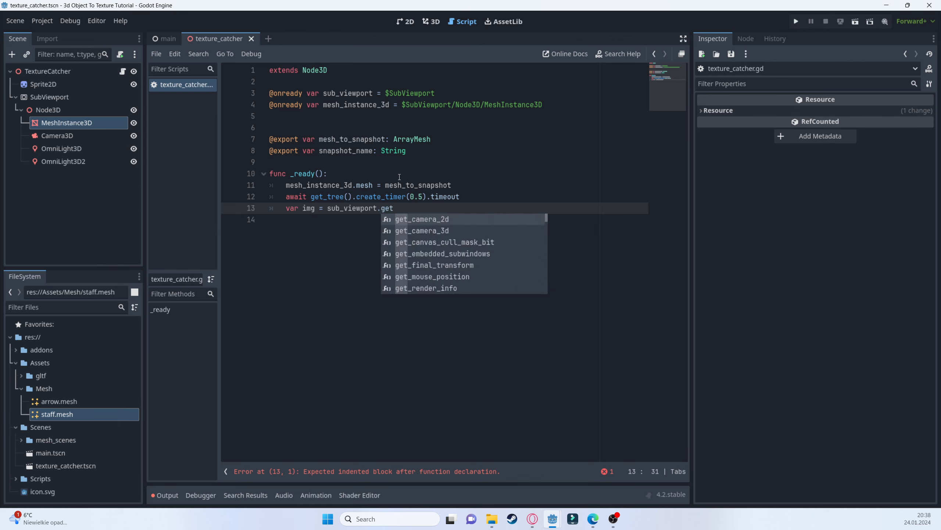
key(Down)
key(Down)
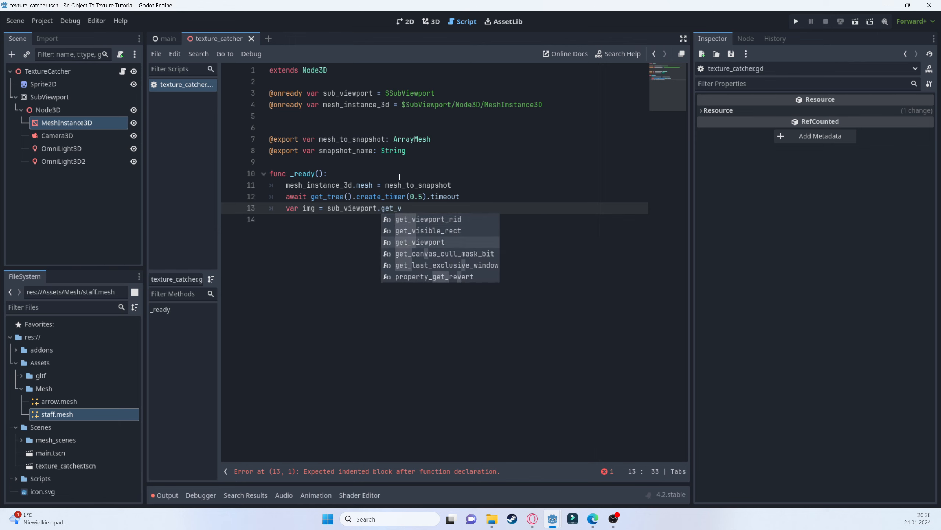
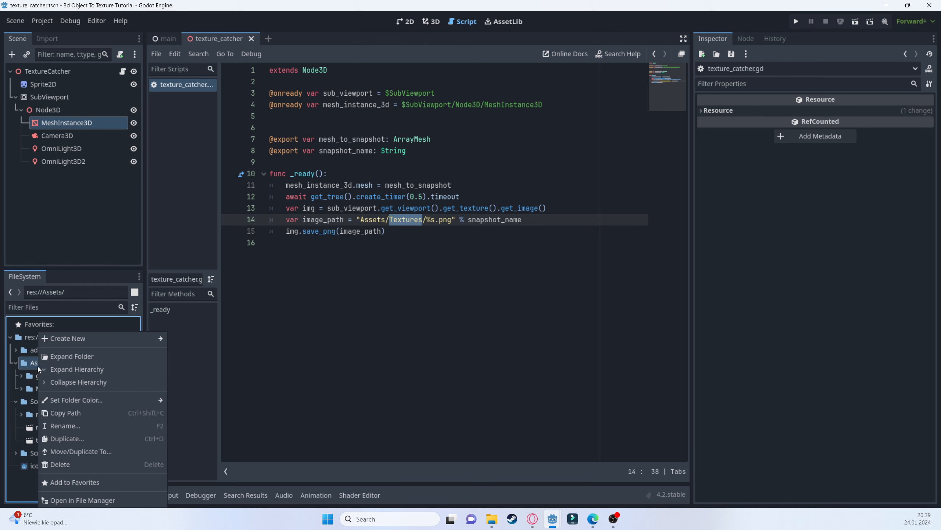
Create a new folder named Textures inside res://Assets/.
mouse_move(80, 338)
click(213, 338)
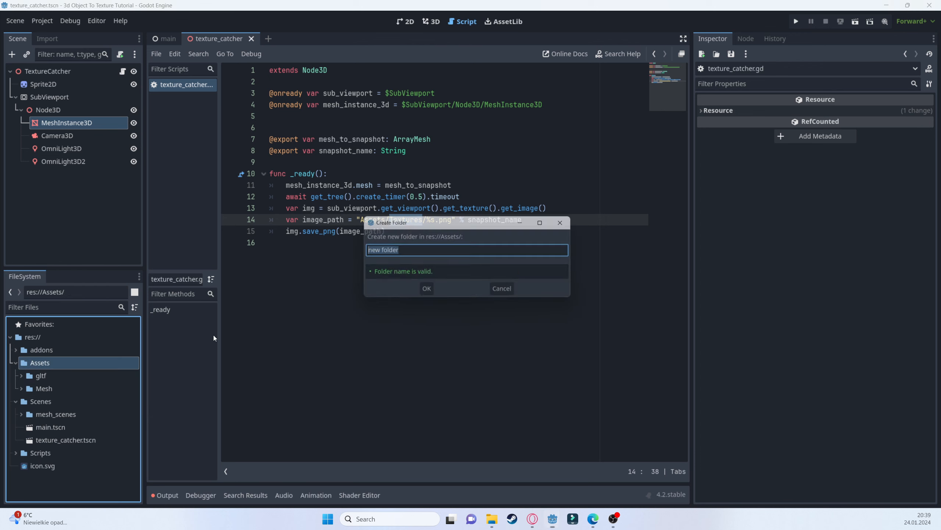
key(BackSpace)
text(TExtures)
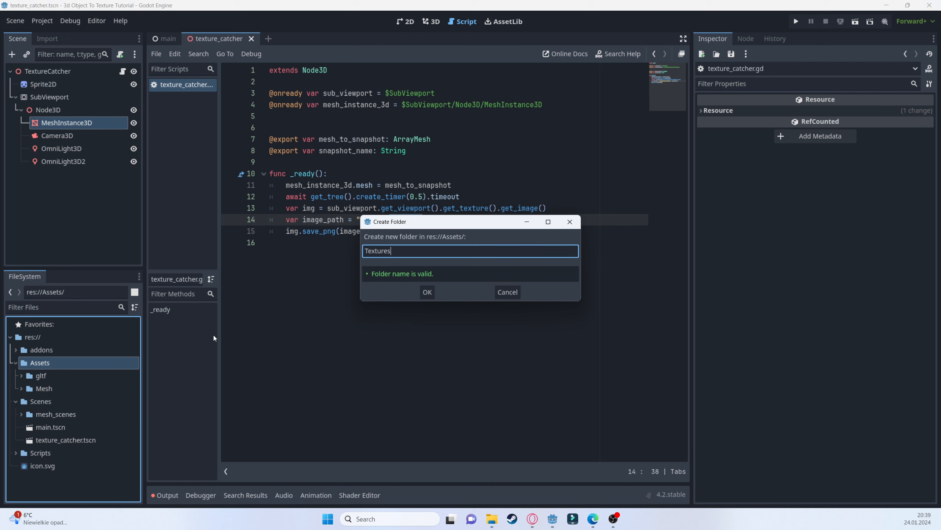
key(Return)
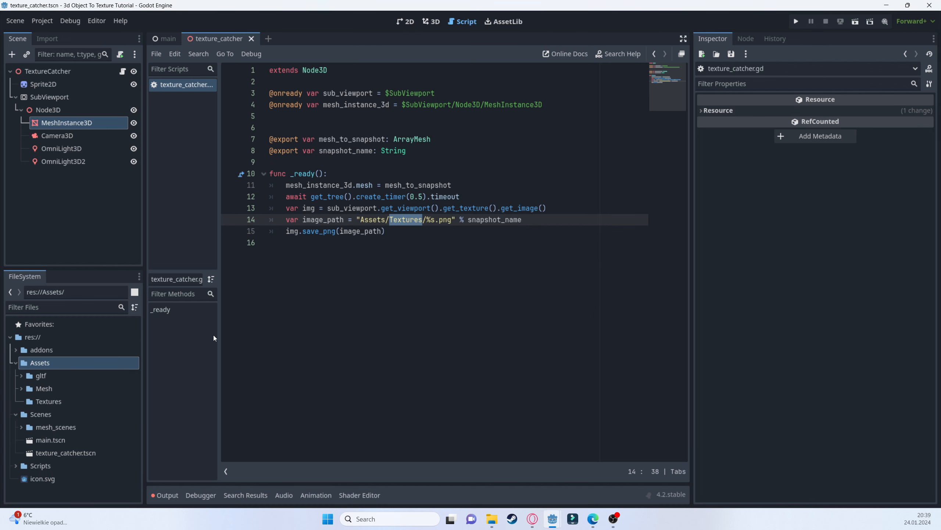
Clear the Mesh property of MeshInstance3D in the texture_catcher scene and save the scene.
click(164, 41)
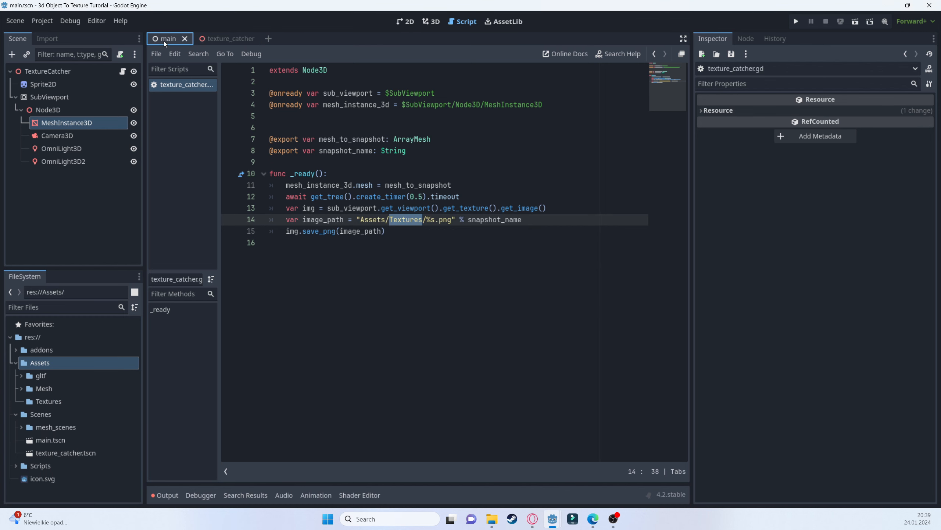
click(210, 42)
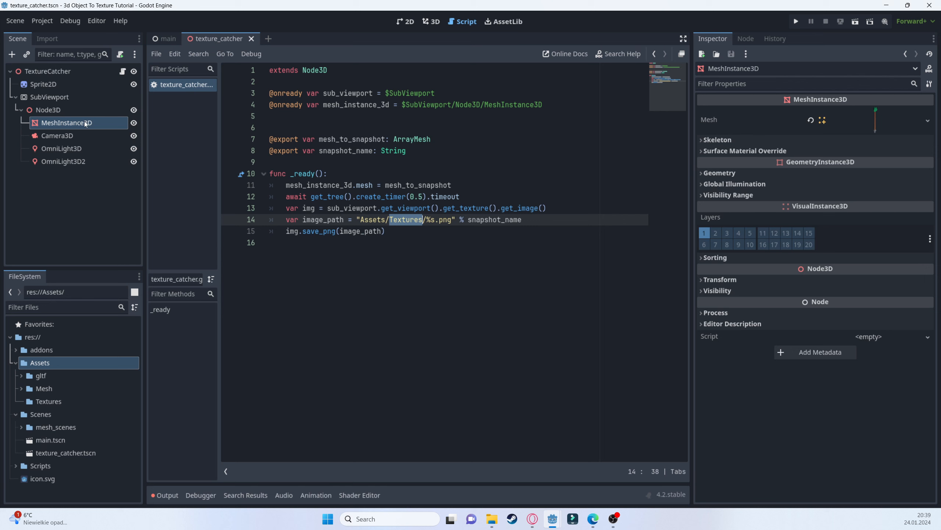
click(928, 120)
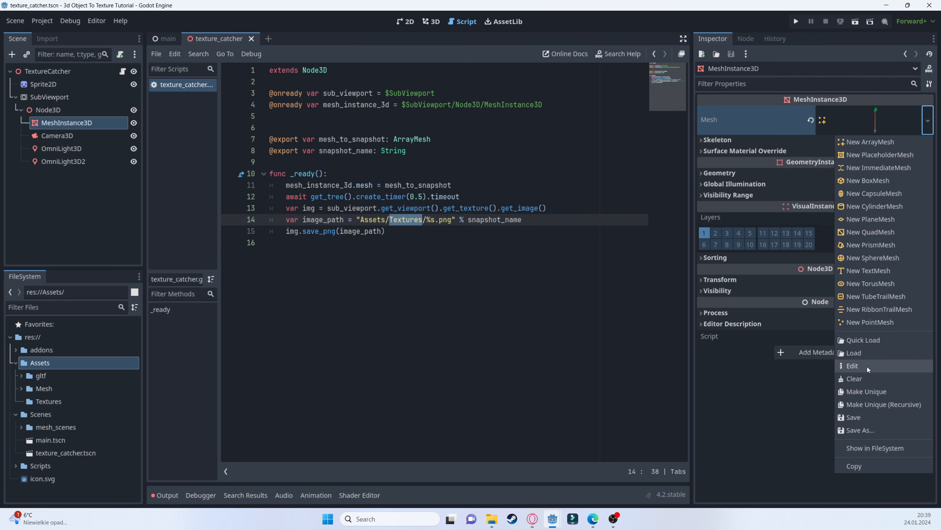
click(867, 378)
key(ctrl+s)
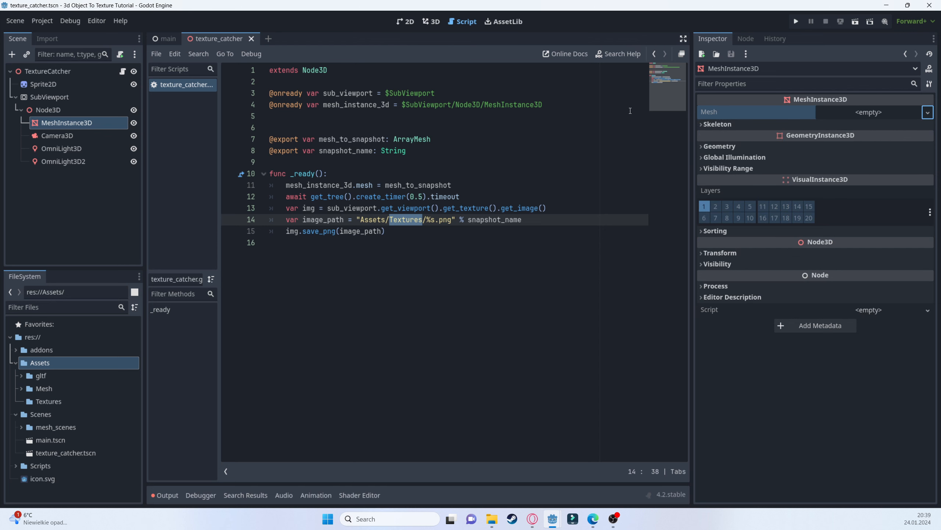
In the main scene's 3D view, assign arrow.mesh as TextureCatcher's Mesh to Snapshot and set its Snapshot Name to Arrow.
click(404, 22)
click(430, 23)
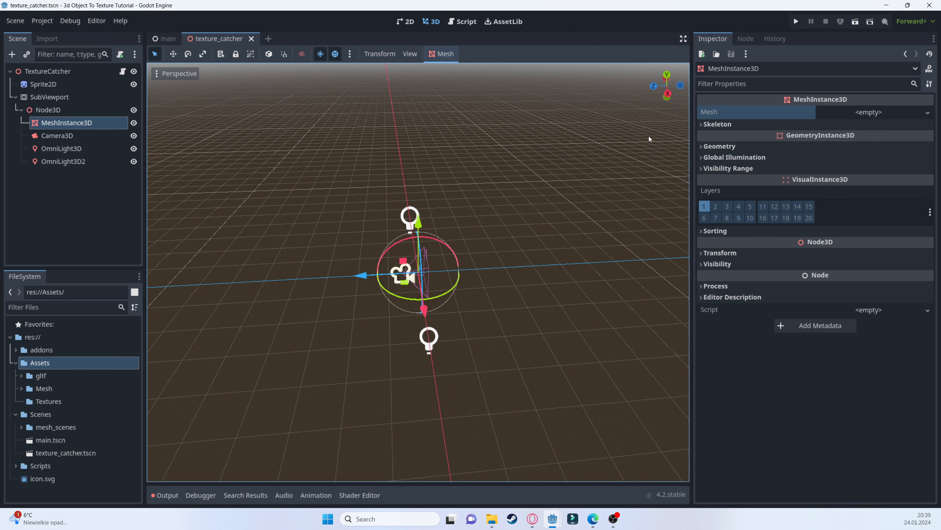
click(166, 38)
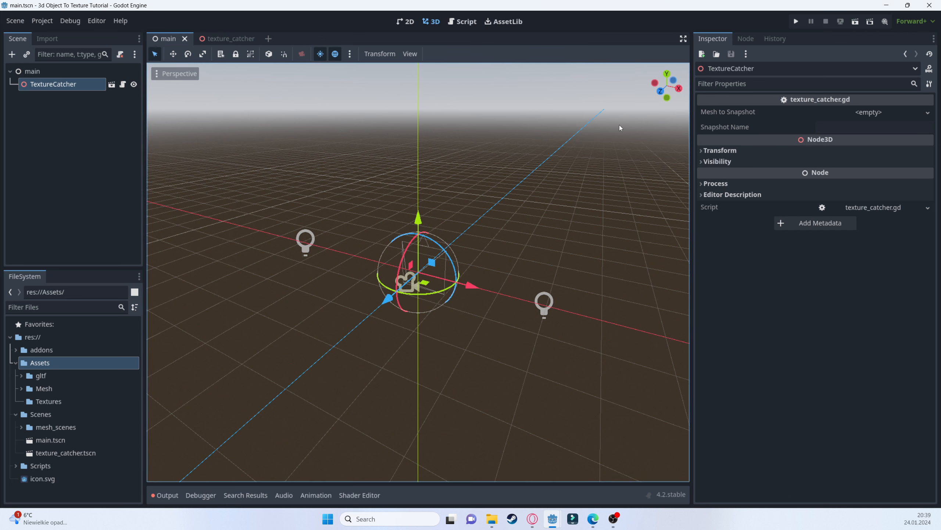
click(21, 389)
drag(56, 401, 855, 113)
key(ctrl+s)
click(847, 144)
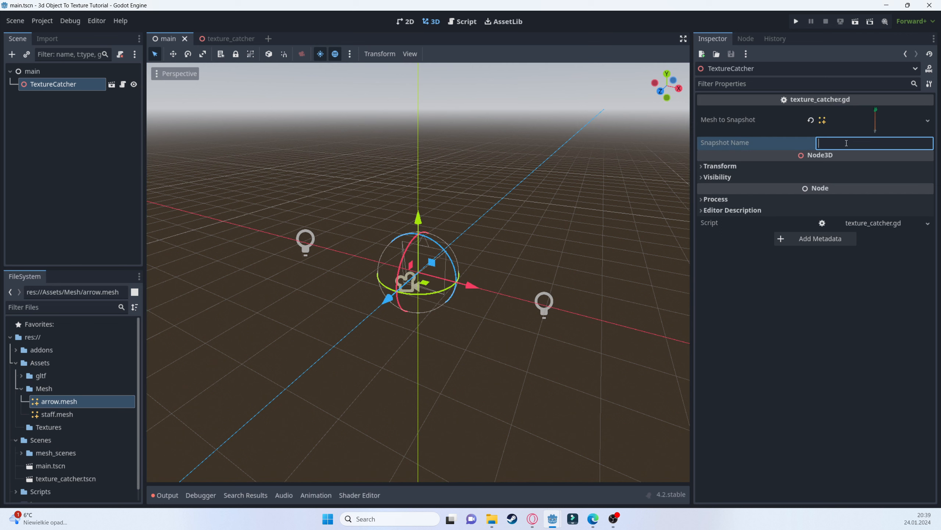
text(Arrow)
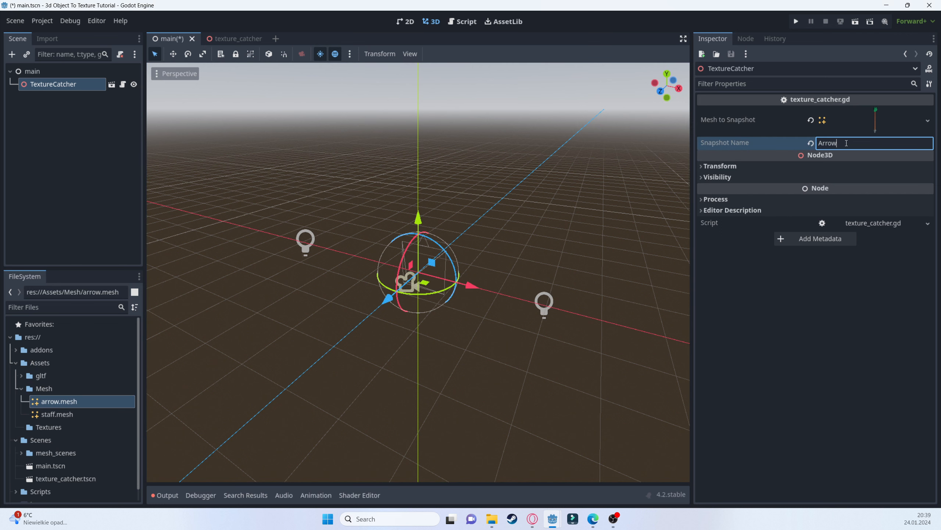
Run the project with the current scene as the main scene, stop it, and inspect Arrow.png in the Textures folder.
click(796, 21)
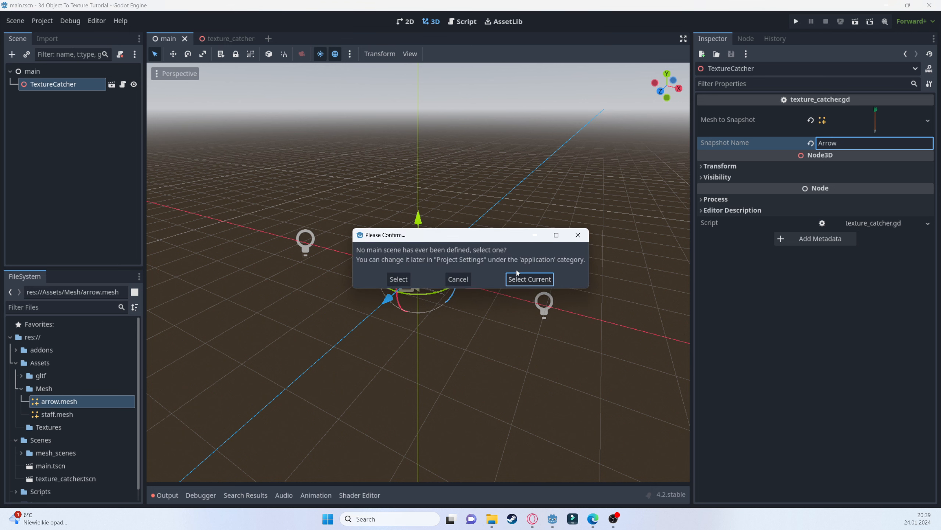
click(530, 279)
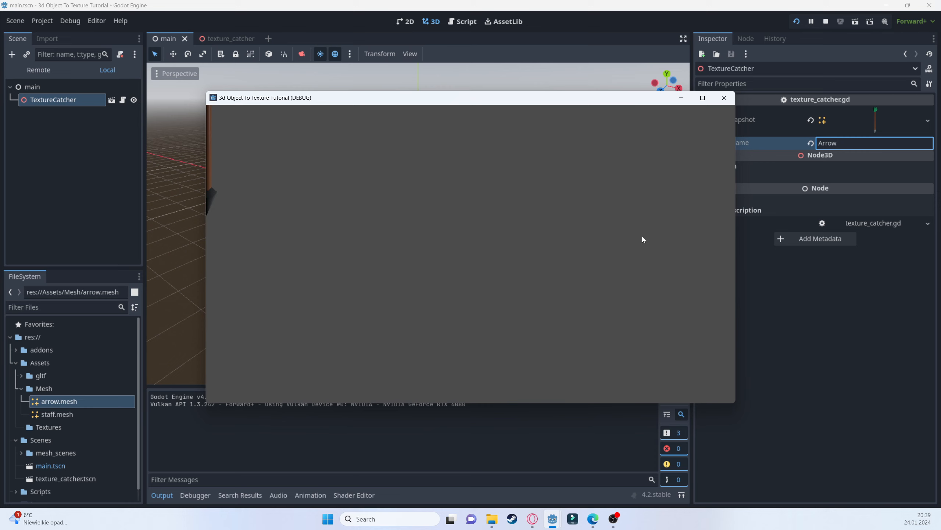
click(826, 21)
click(22, 426)
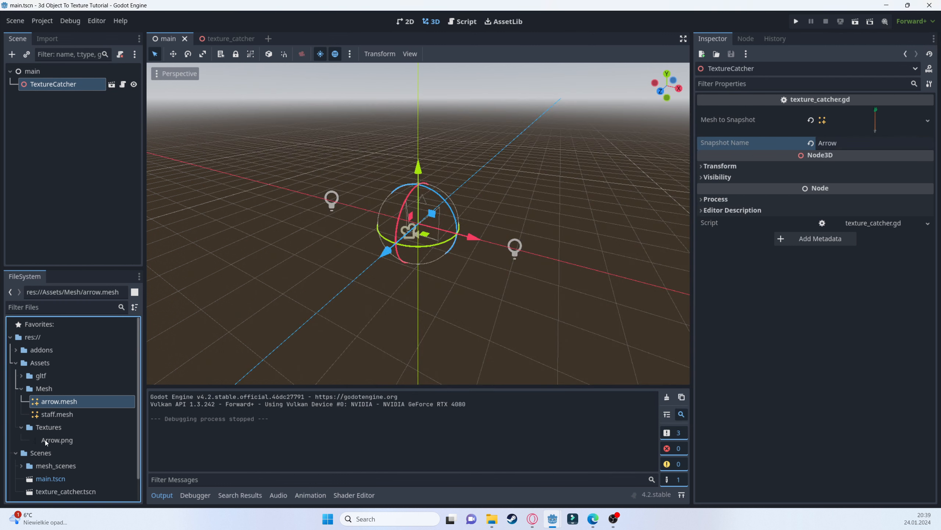
click(46, 441)
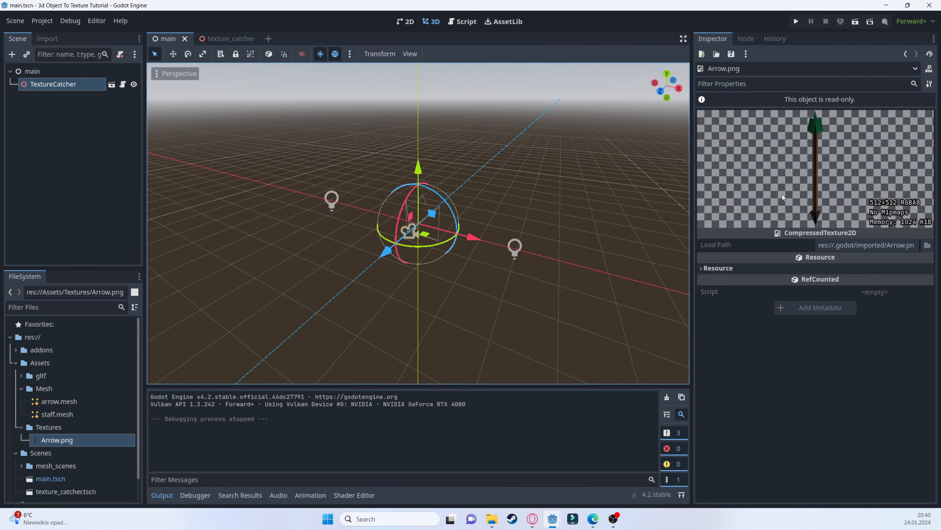
Open the TextureCatcher scene for editing and move OmniLight3D closer to the mesh and camera.
middle_drag(467, 196, 393, 218)
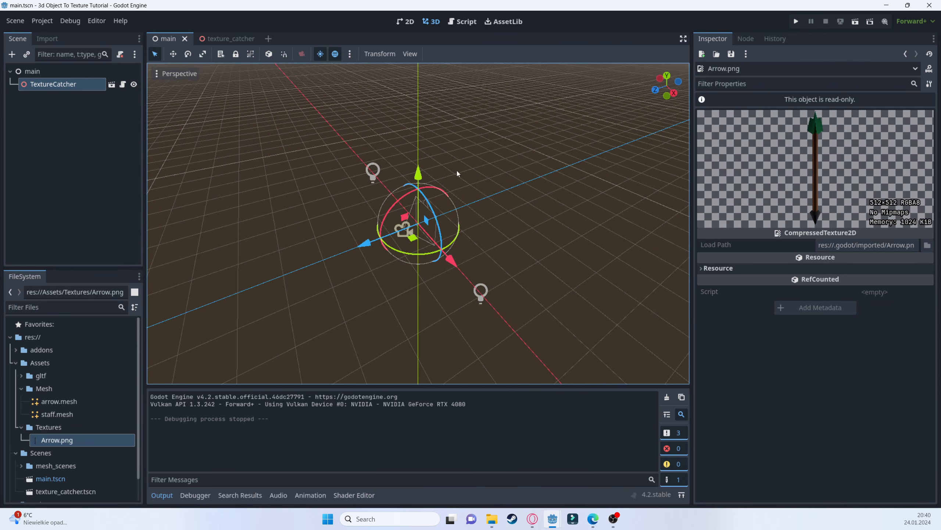
click(377, 172)
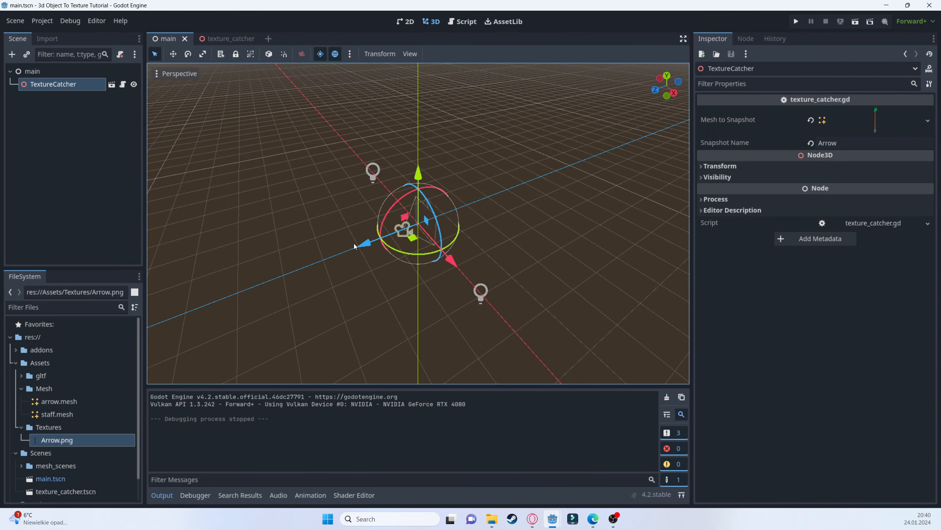
click(114, 85)
click(410, 182)
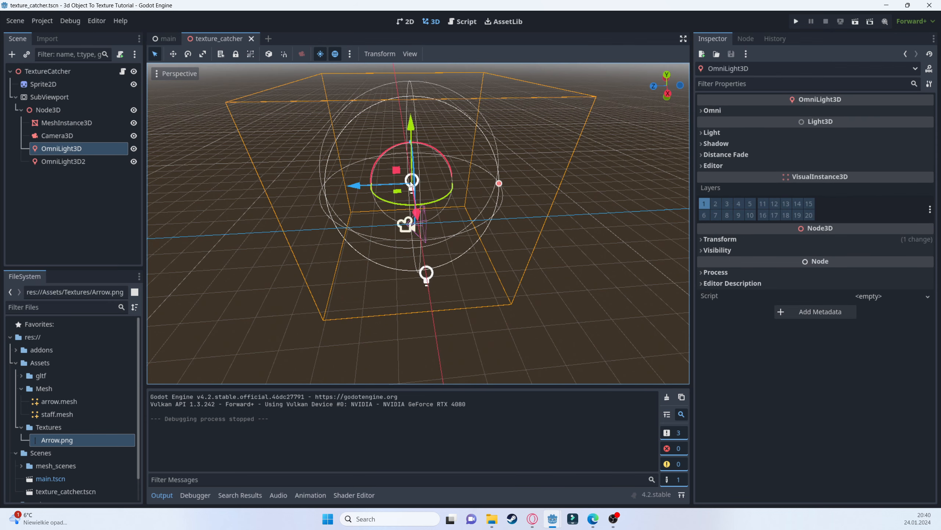
drag(411, 185, 444, 181)
key(ctrl+z)
key(w)
drag(372, 187, 387, 210)
middle_drag(388, 210, 383, 242)
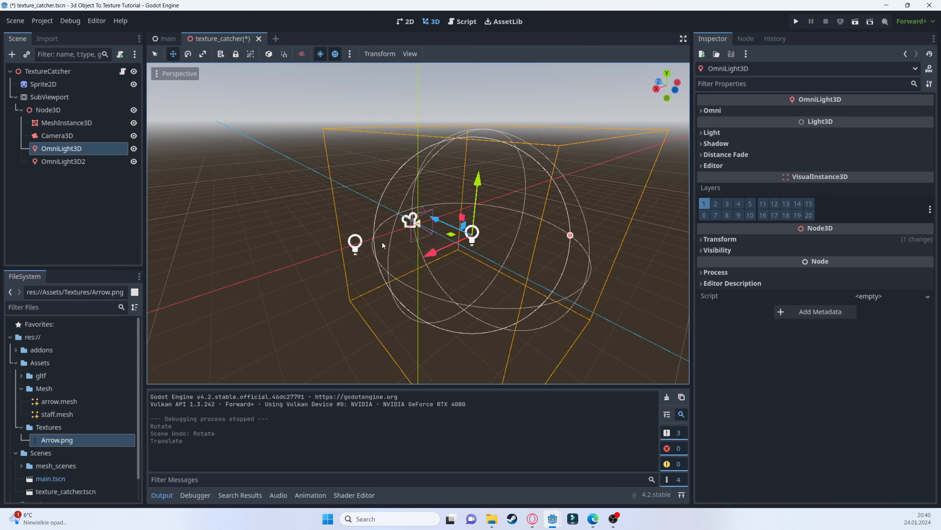
click(352, 241)
middle_drag(326, 241, 335, 242)
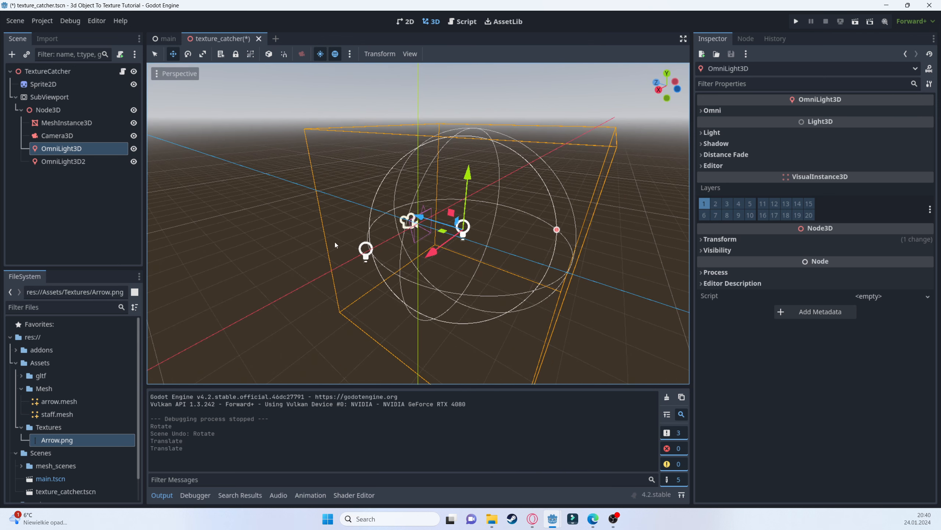
Move OmniLight3D2 inward, closer to the mesh, and save the texture_catcher scene.
click(88, 165)
drag(369, 256, 428, 264)
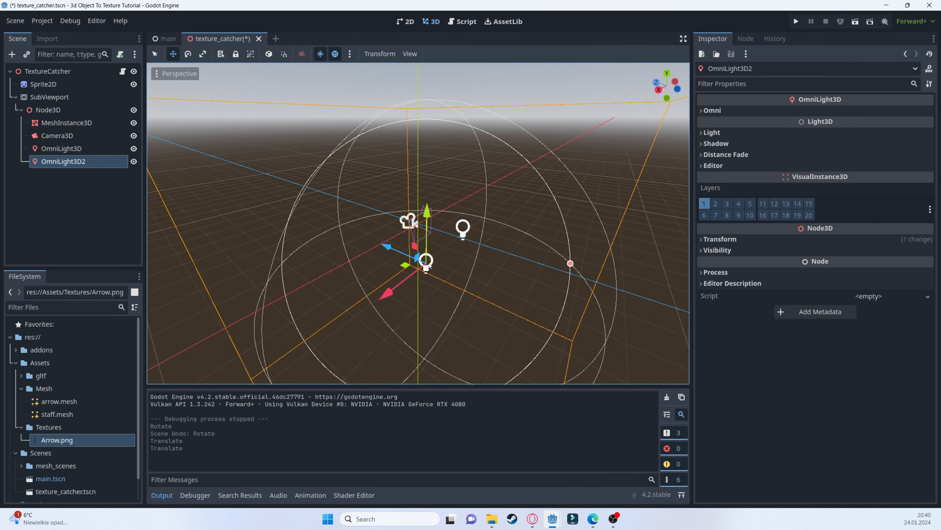
key(ctrl+s)
middle_drag(387, 133, 463, 147)
Run the project with the repositioned lights, stop it, and inspect Arrow.png again.
click(796, 21)
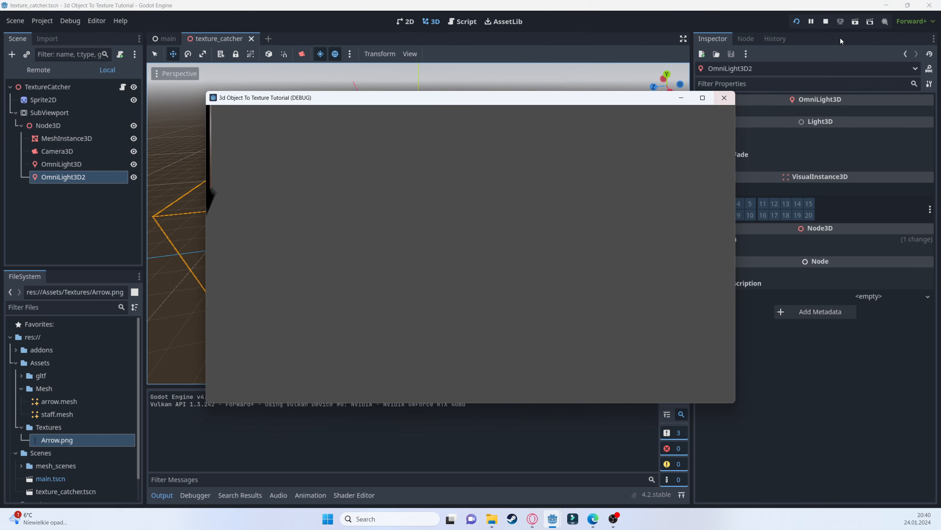
click(826, 27)
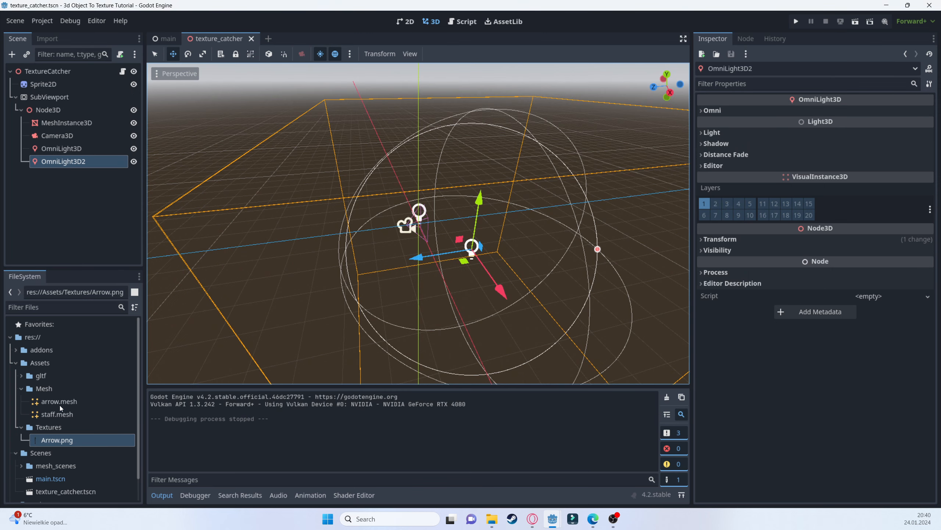
click(53, 442)
Move OmniLight3D2 to the camera's side of the mesh and rerun the project to regenerate the arrow texture.
middle_drag(334, 352, 436, 282)
drag(429, 266, 363, 223)
click(796, 21)
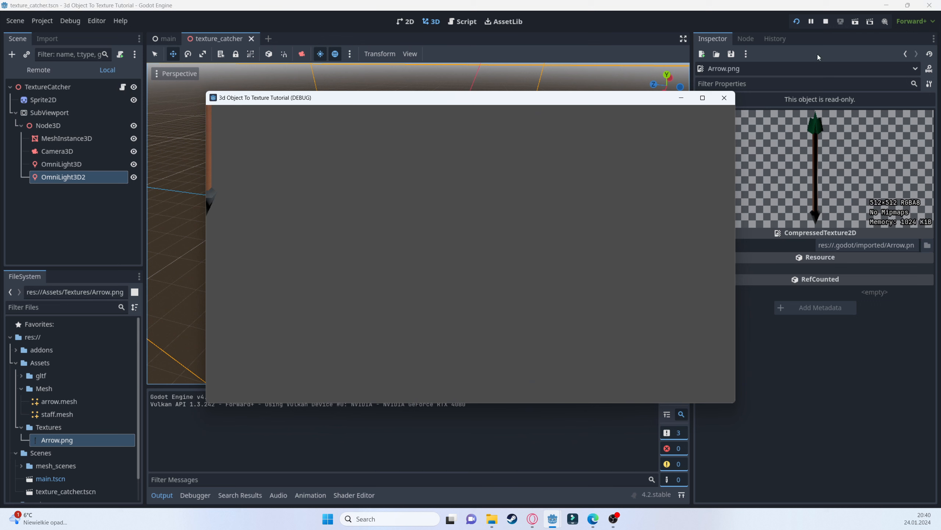
click(825, 21)
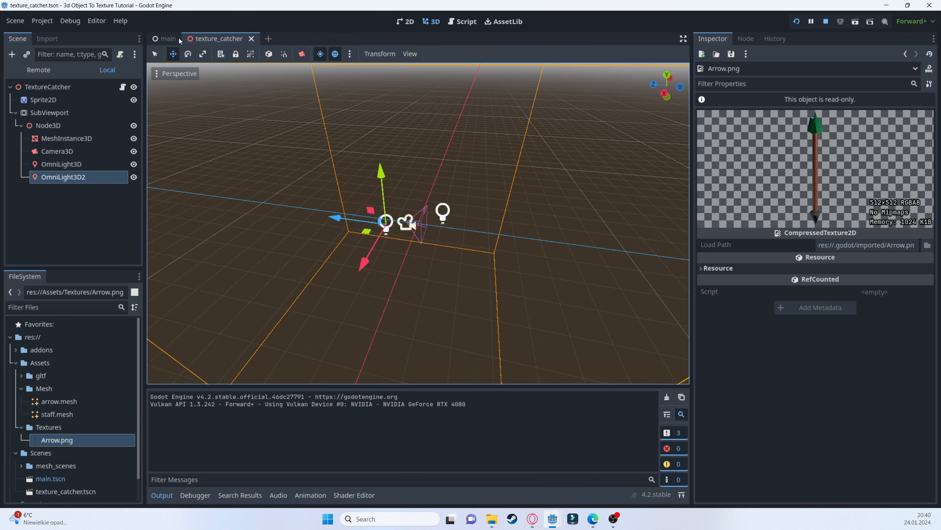
In the main scene, assign staff.mesh as TextureCatcher's Mesh to Snapshot, set its Snapshot Name to Staff, and save.
click(169, 38)
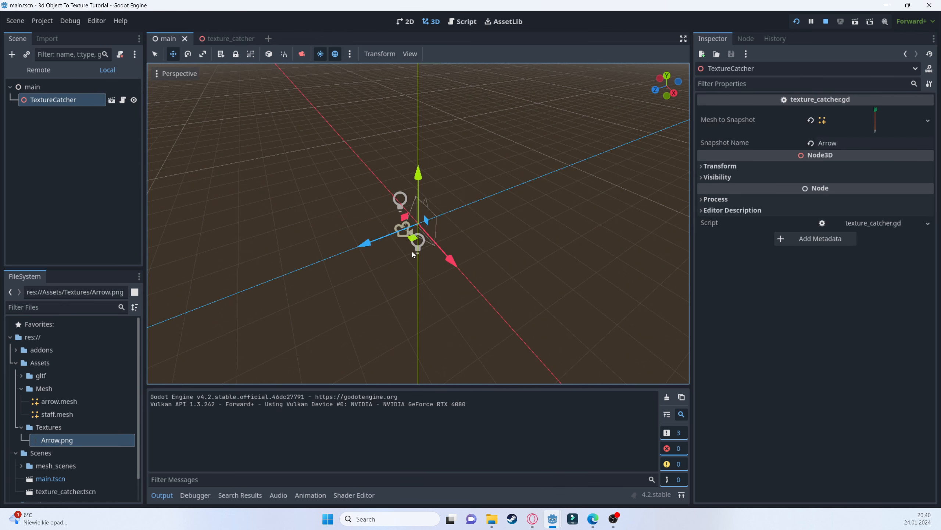
drag(66, 415, 879, 123)
click(787, 142)
text(Staff)
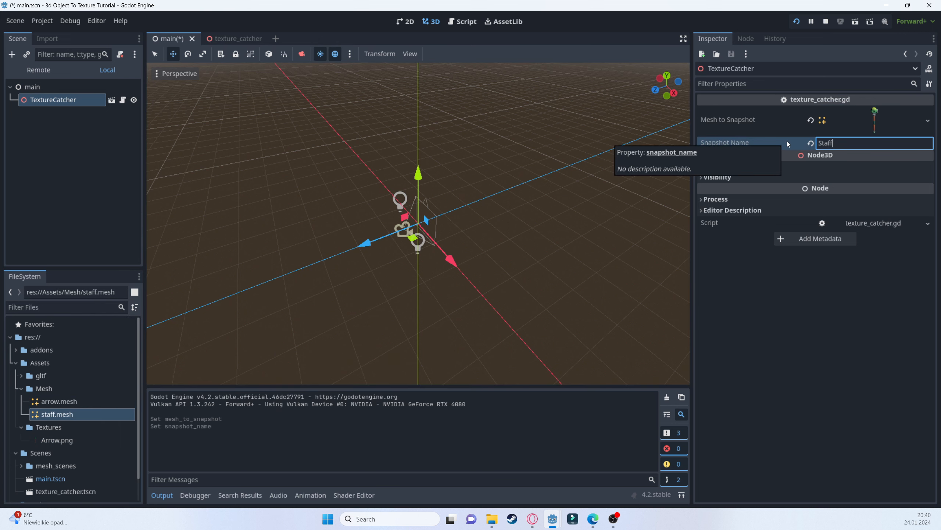
key(ctrl+s)
Restart the project to generate the staff texture, stop it, and inspect Staff.png.
click(827, 22)
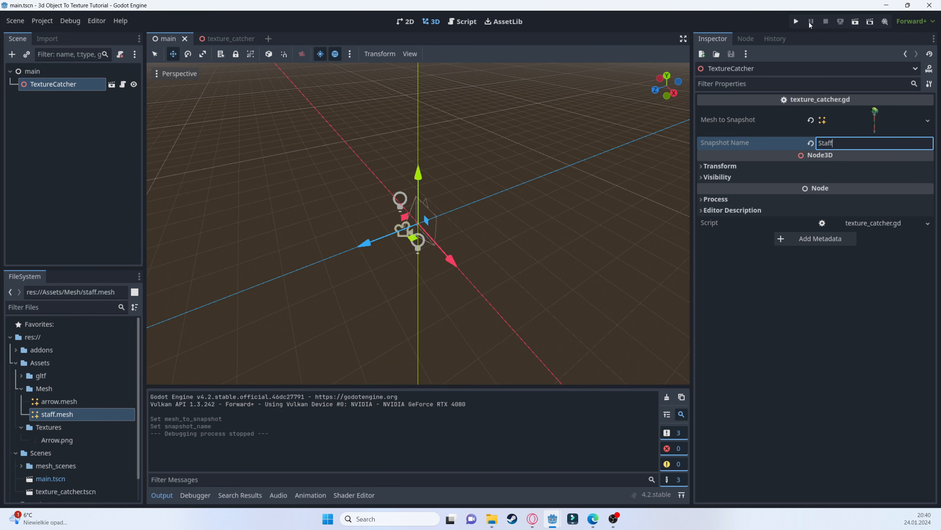
click(796, 21)
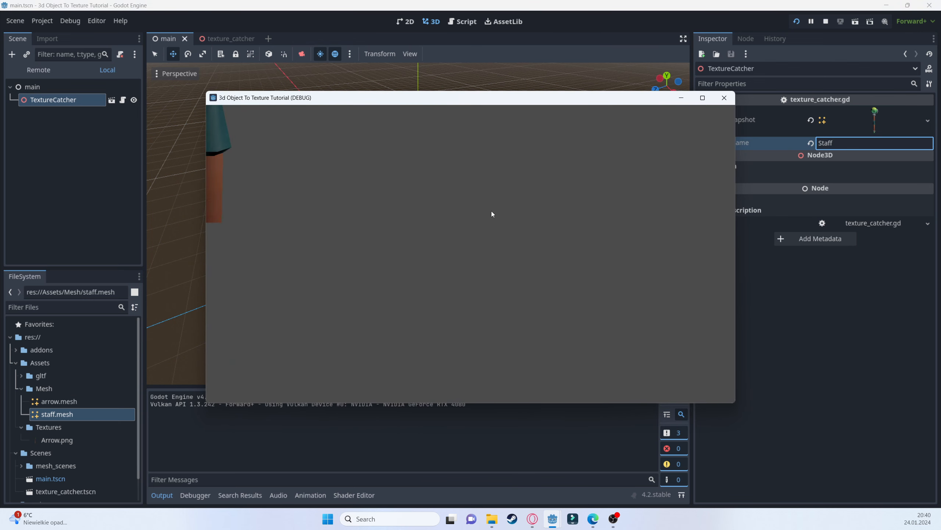
click(829, 21)
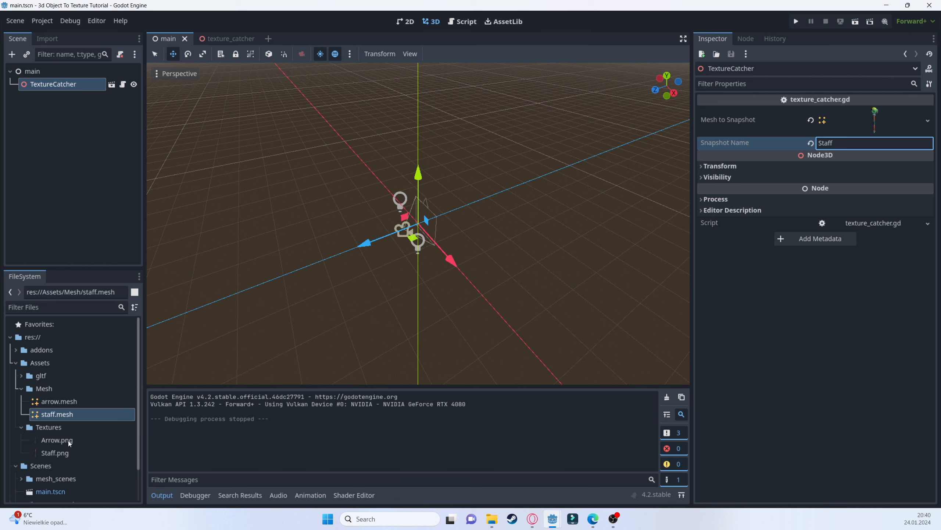
click(63, 453)
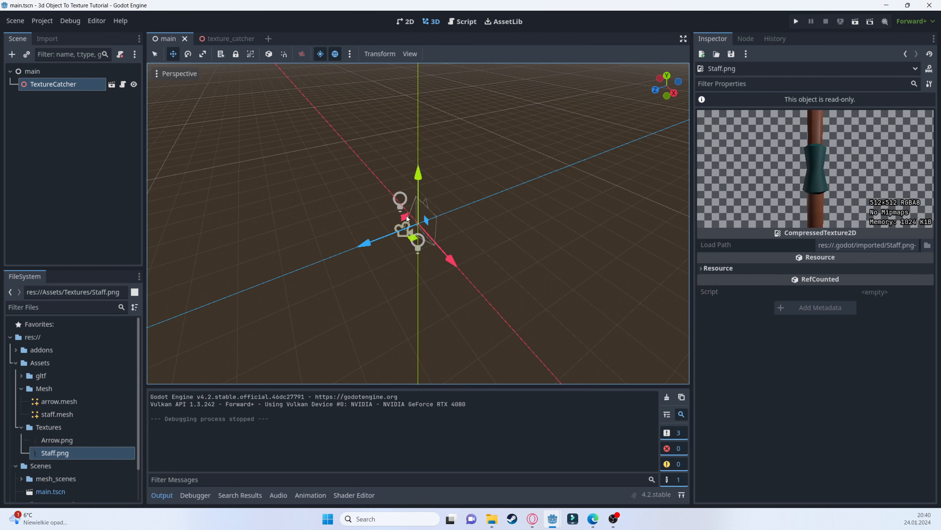
click(372, 247)
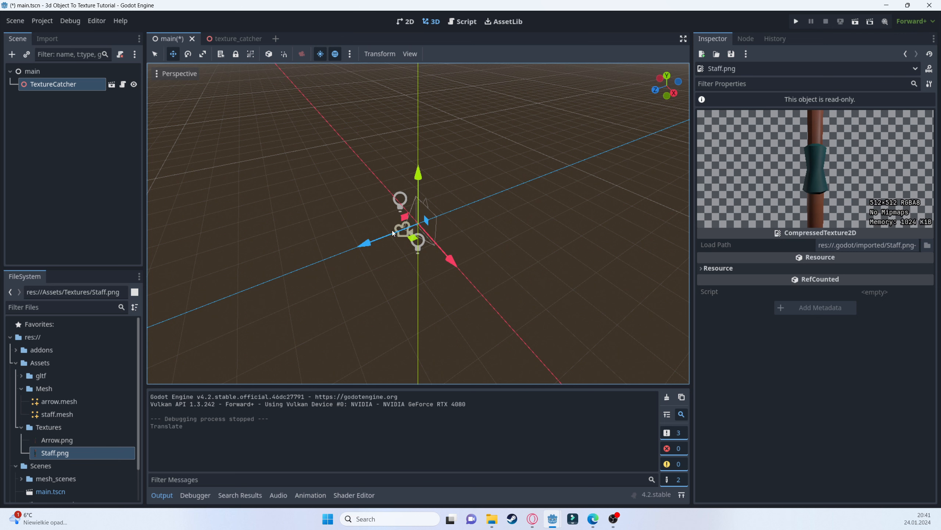
click(746, 38)
click(713, 38)
Open the TextureCatcher scene for editing and try moving OmniLight3D2 along the Z axis.
click(111, 84)
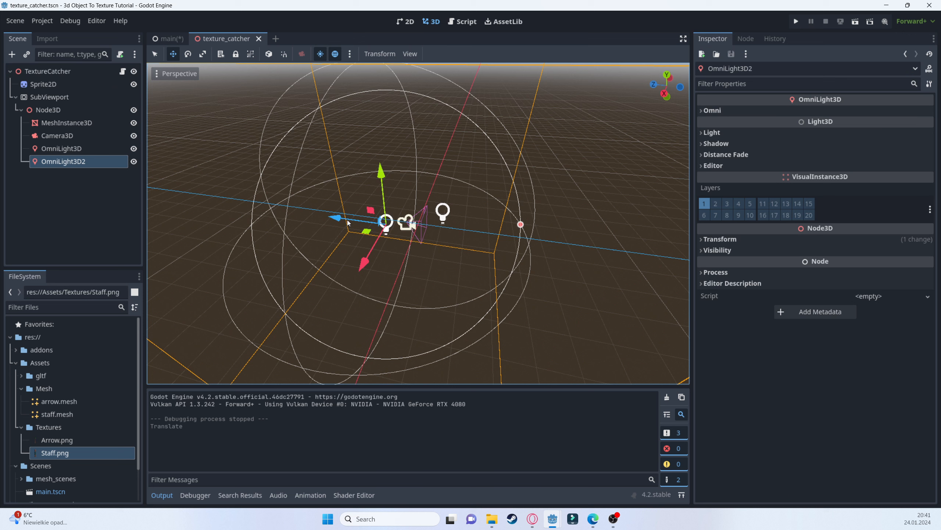
click(336, 218)
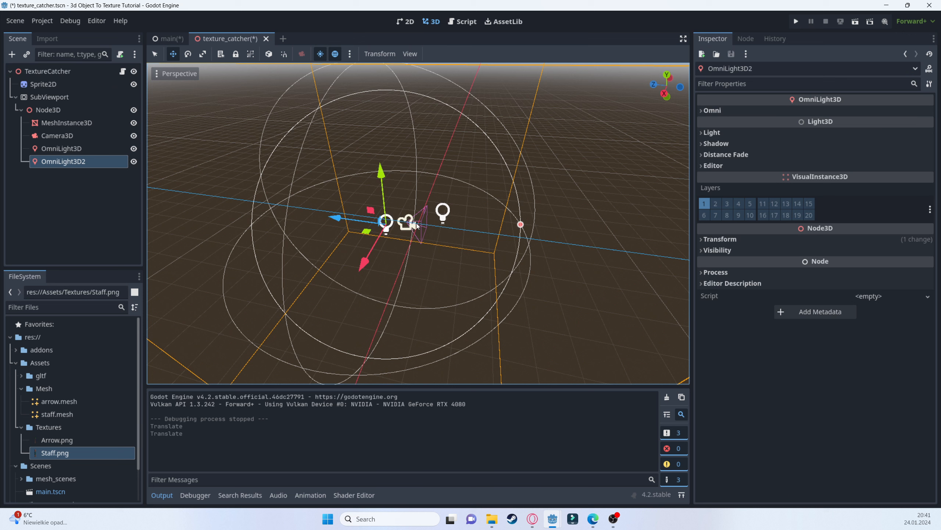
mouse_move(334, 218)
mouse_down()
mouse_move(320, 218)
mouse_move(352, 215)
mouse_up()
key(ctrl+z)
Move Camera3D farther from the mesh along the Z axis and rerun the project to regenerate the staff texture.
click(63, 123)
click(59, 135)
key(F5)
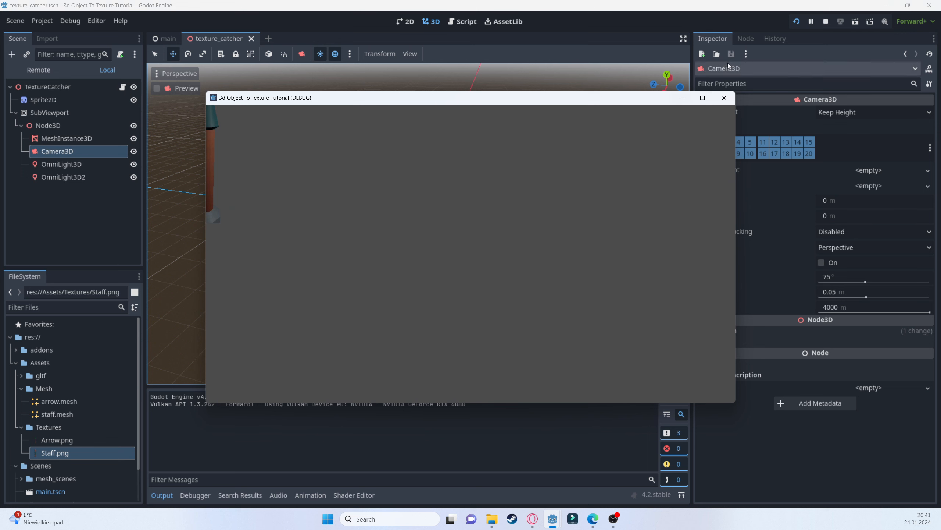
click(826, 21)
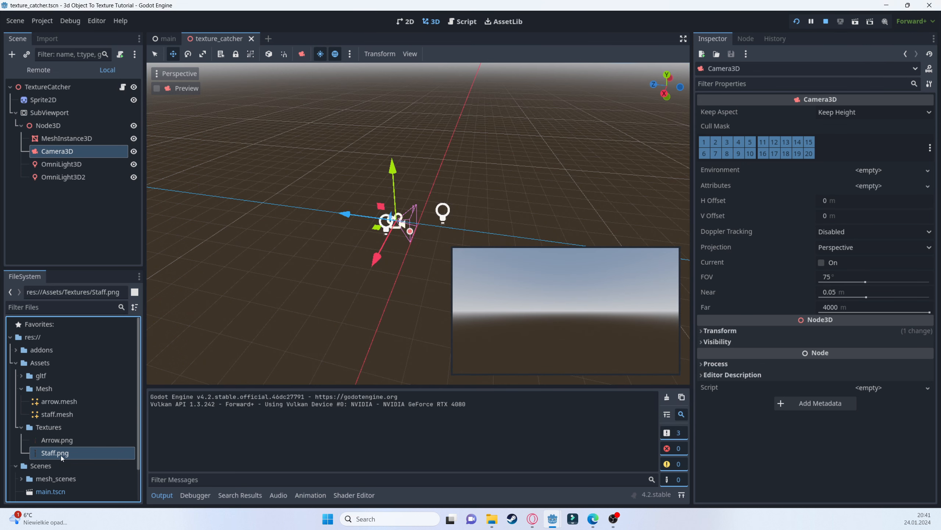
Inspect the regenerated Staff.png and move Camera3D slightly farther back along the Z axis.
double_click(45, 451)
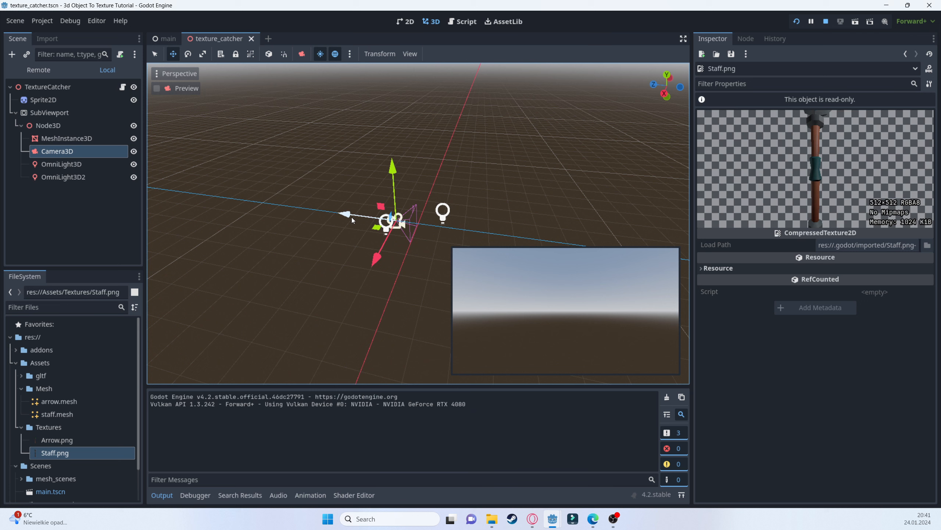
drag(351, 217, 348, 217)
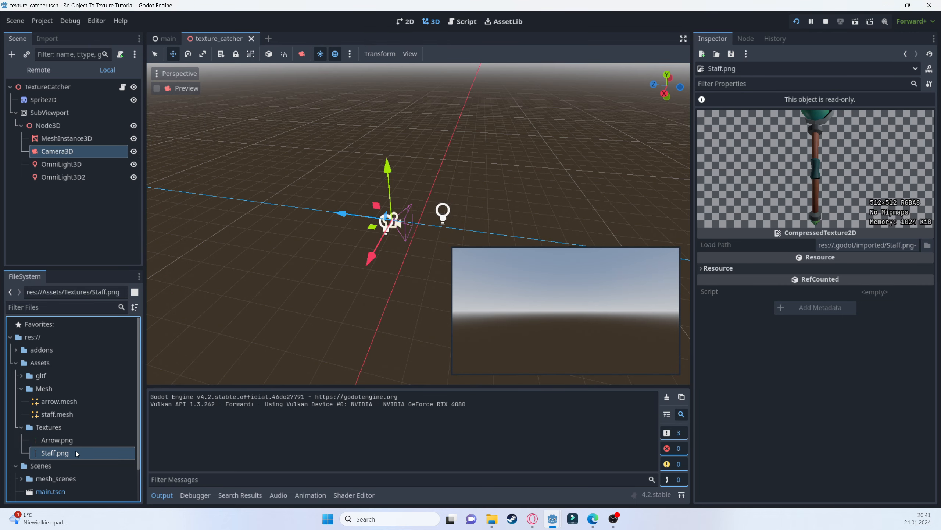
Move Camera3D a little farther back along the Z axis and rerun the project to regenerate the staff texture.
drag(341, 212, 334, 212)
click(802, 22)
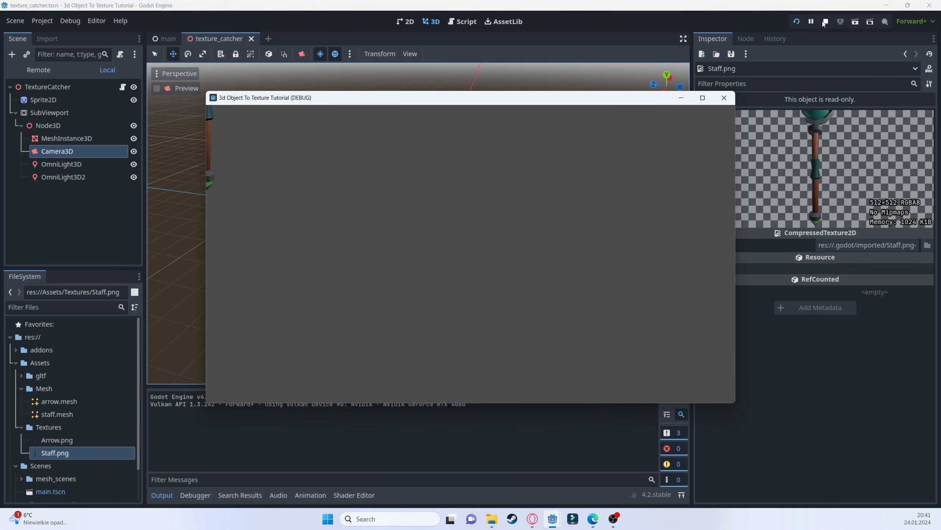
click(827, 21)
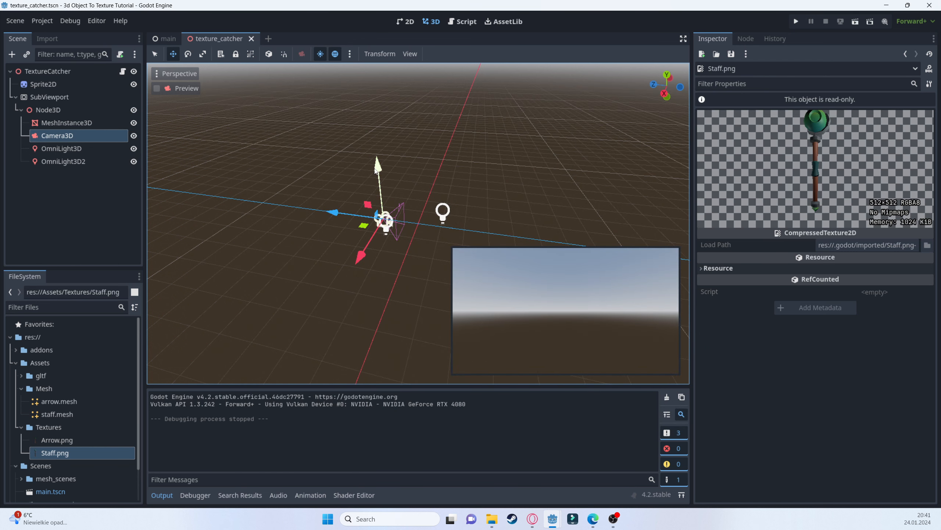
Raise Camera3D slightly along the Y axis and run the project to regenerate the staff texture.
drag(375, 171, 377, 166)
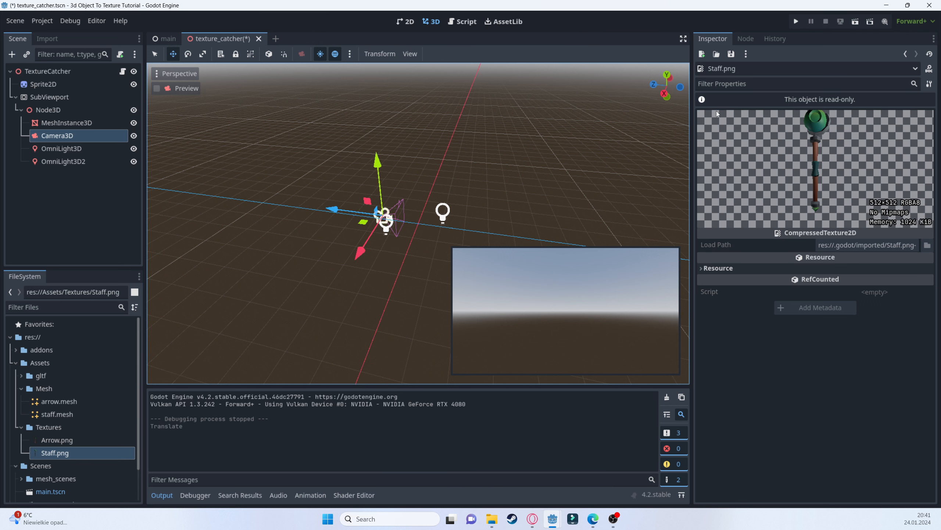
click(796, 21)
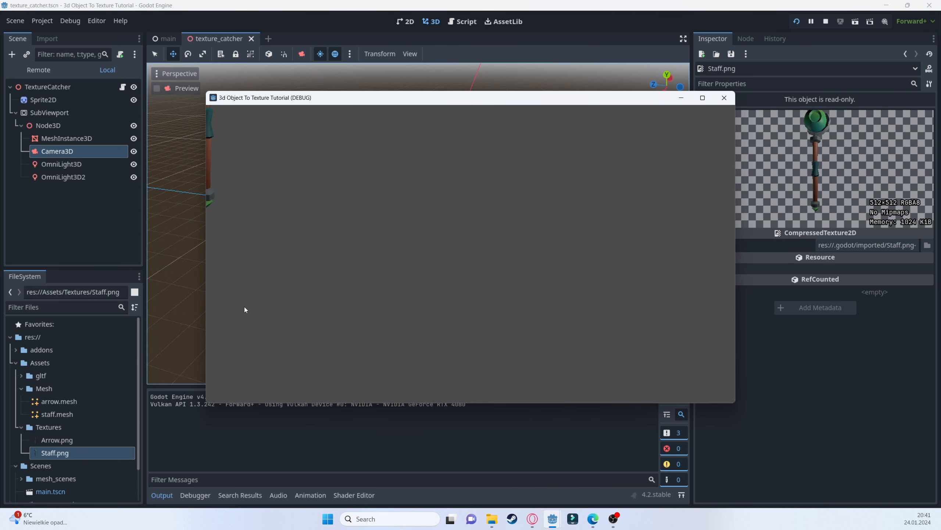
click(826, 22)
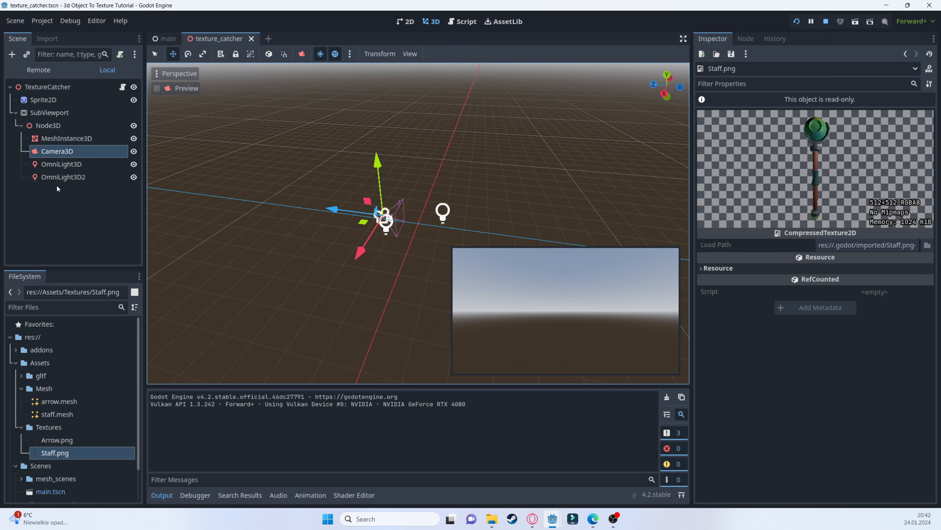
Open the TextureCatcher node's script and remove the extra blank line above the exported variables.
click(131, 89)
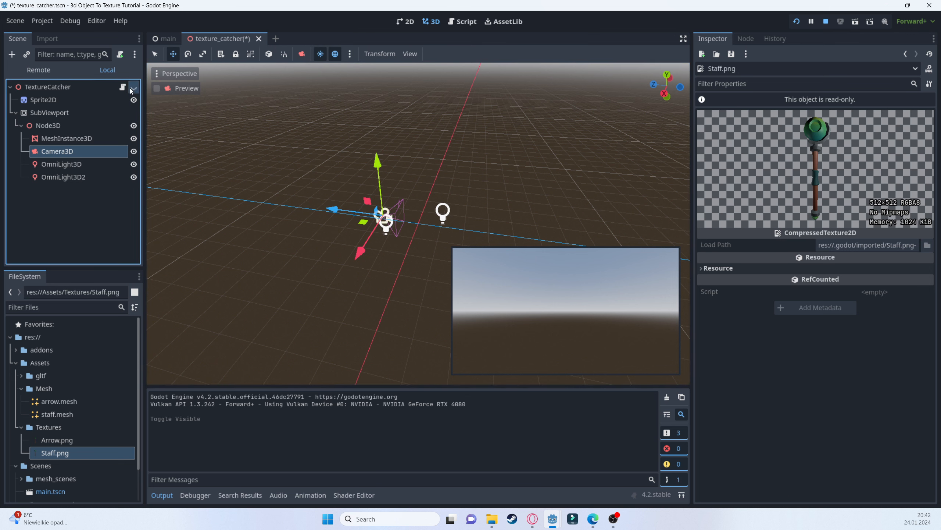
click(131, 88)
click(123, 88)
click(390, 120)
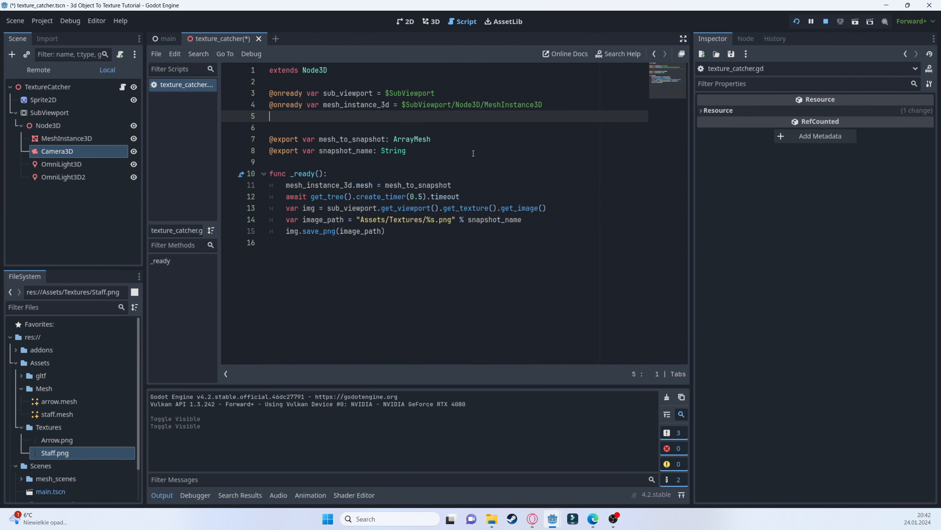
key(Delete)
key(Down)
key(Down)
key(Down)
key(Down)
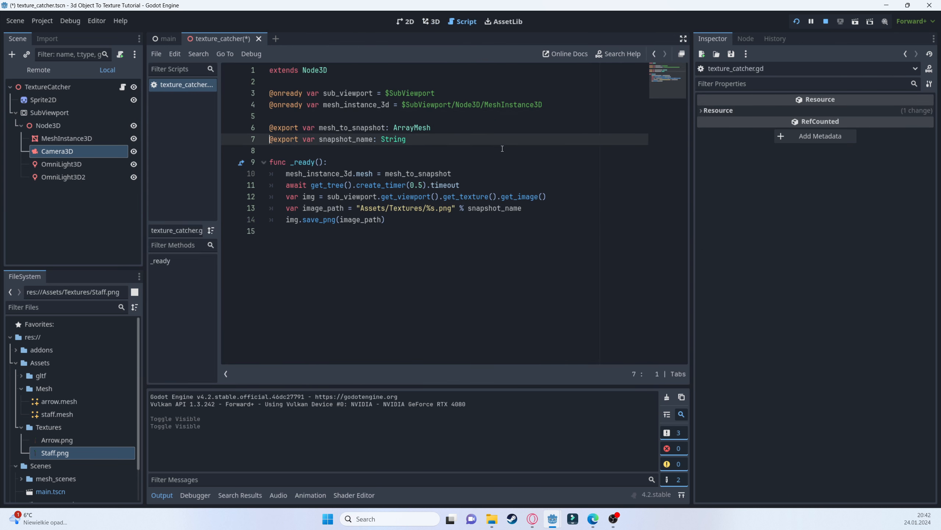
Declare the exported variable camera_pos of type Vector3 below snapshot_name, save, and check the property on TextureCatcher in the main scene.
key(Up)
key(Return)
key(Return)
key(Up)
text(@e)
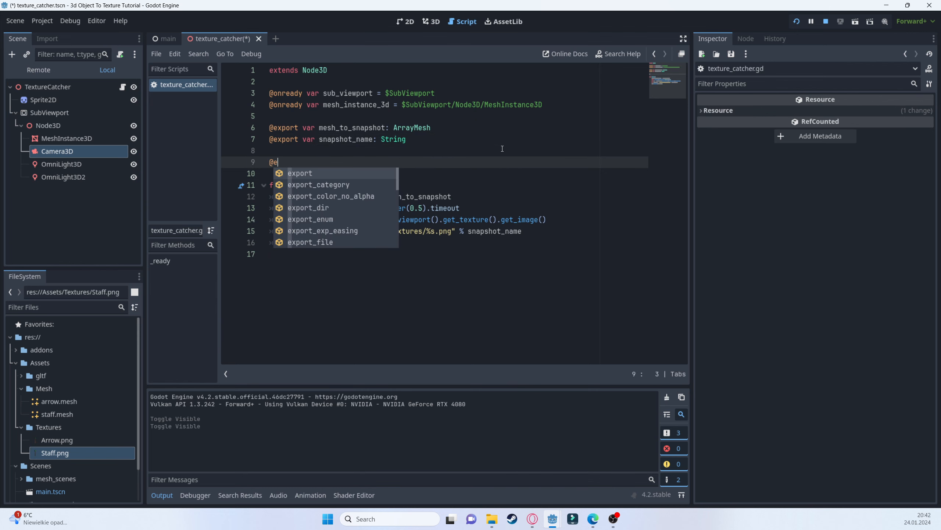
key(Return)
text(var )
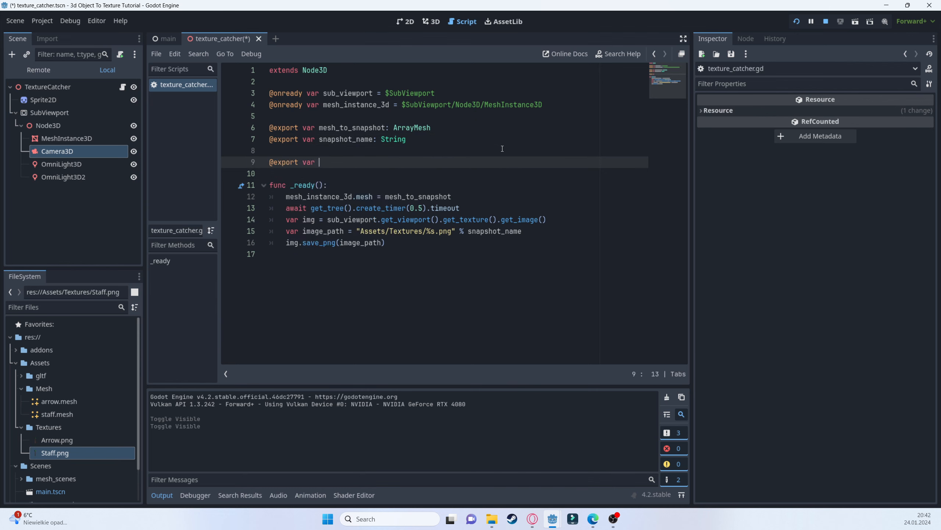
text(Vector)
key(BackSpace)
key(BackSpace)
key(BackSpace)
key(BackSpace)
key(BackSpace)
key(BackSpace)
text(c)
text(ra_pos: Vector3)
key(ctrl+s)
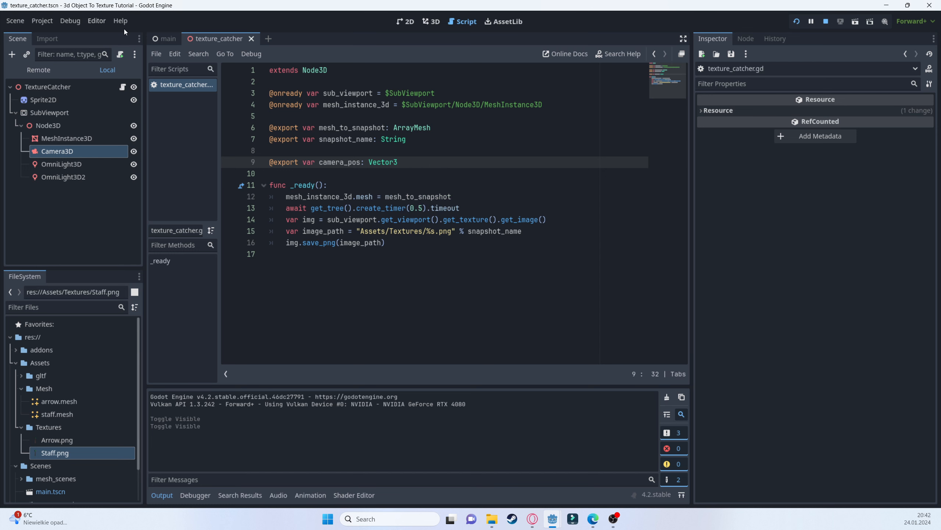
click(168, 39)
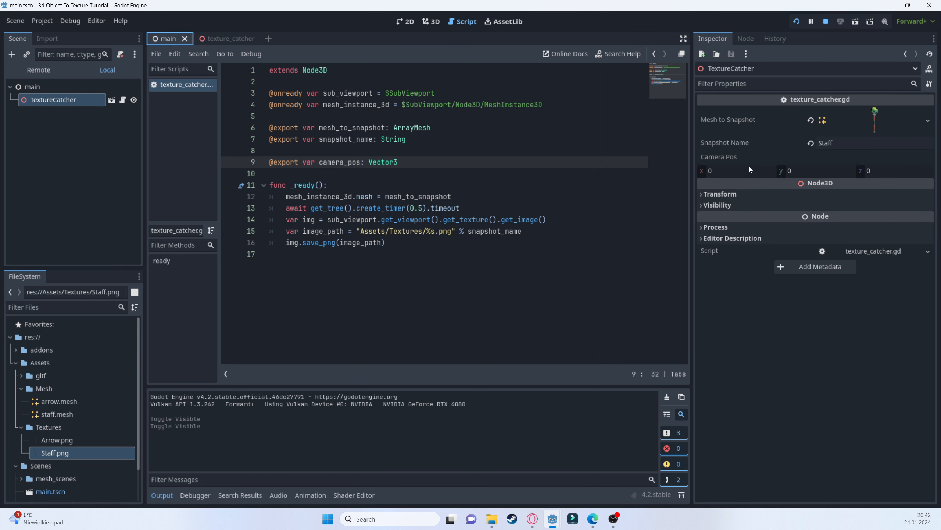
click(376, 187)
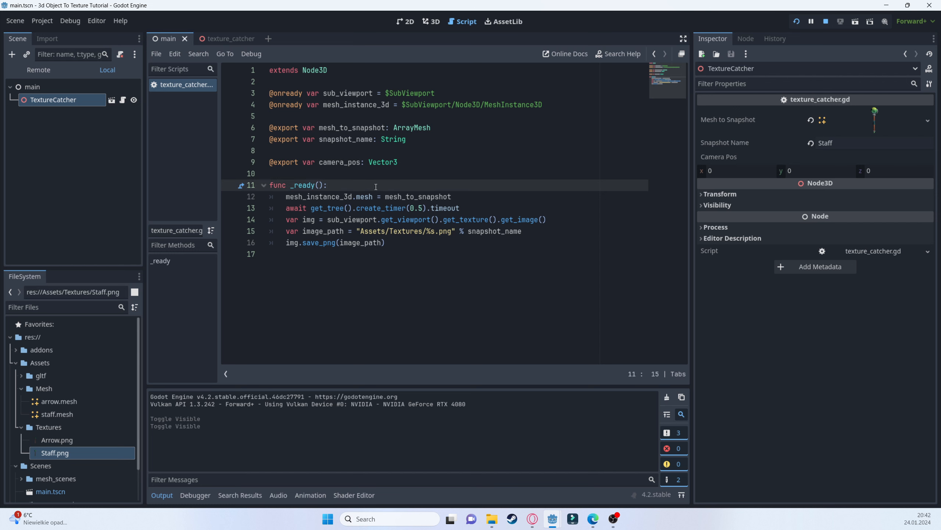
key(Return)
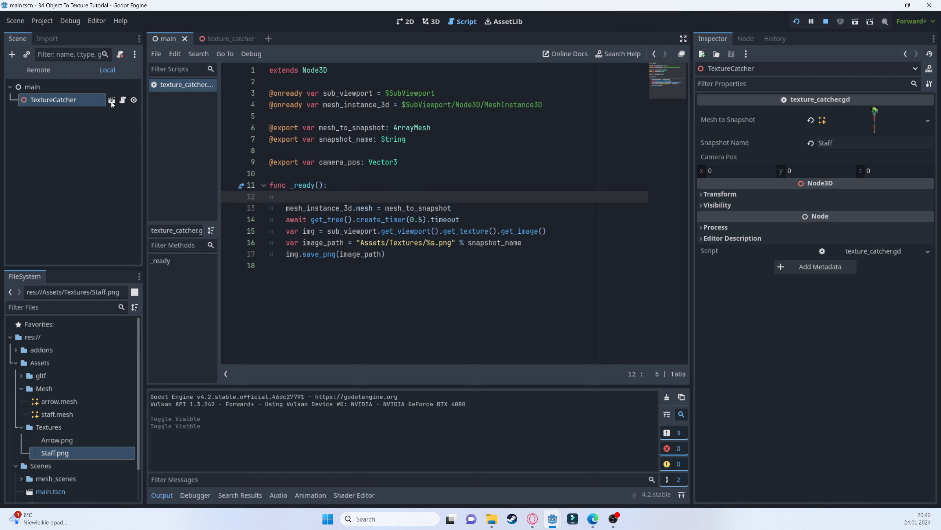
click(112, 101)
drag(58, 156, 283, 152)
Assign camera_pos to camera_3d.global_position on the empty first line of _ready().
click(369, 204)
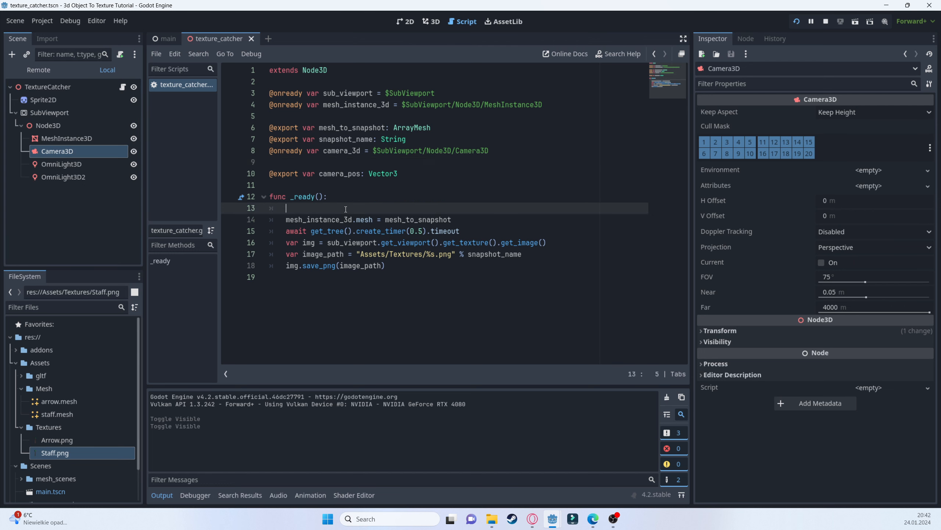
text(camera_3d.globa)
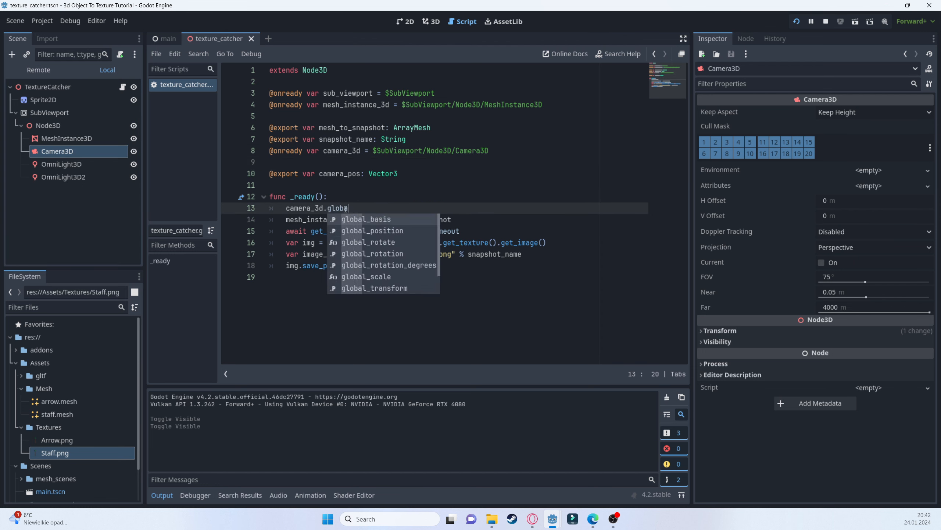
key(Return)
text(= camera_pos)
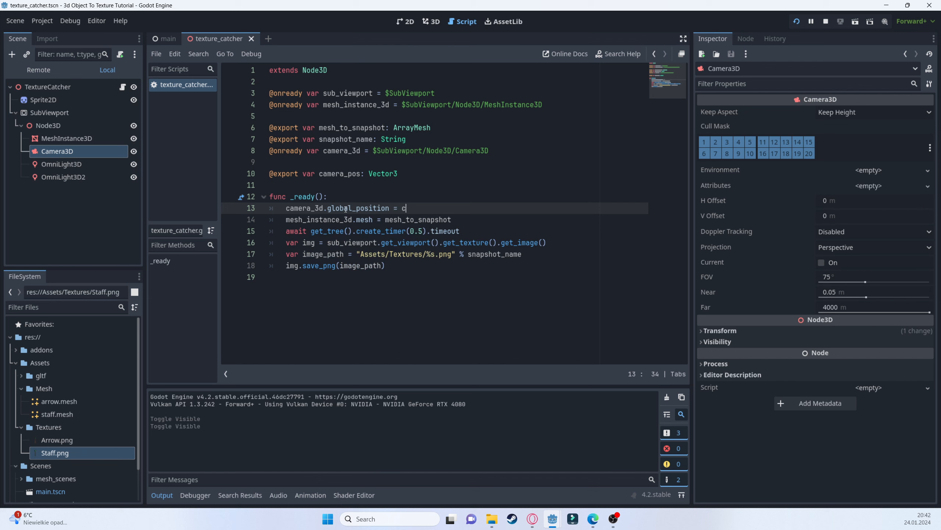
key(Return)
Open Arrow.png from the Textures folder to inspect it.
double_click(62, 448)
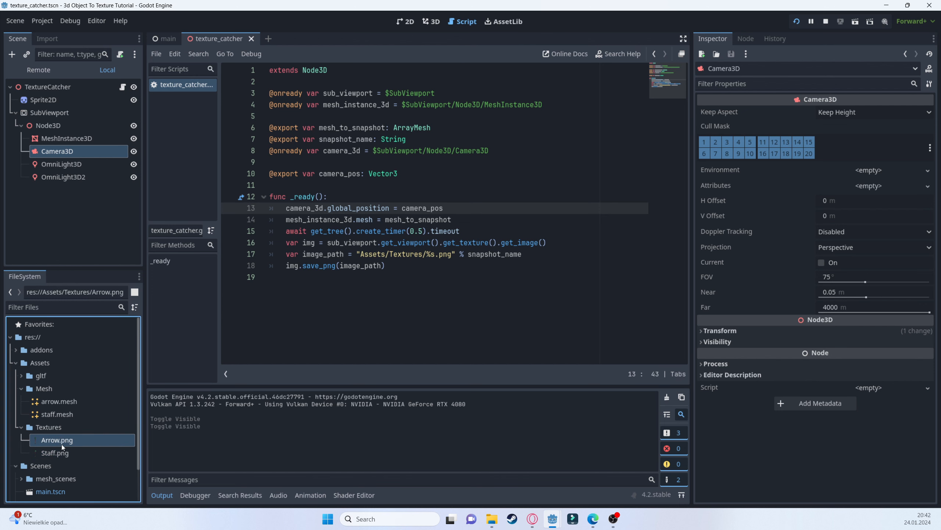